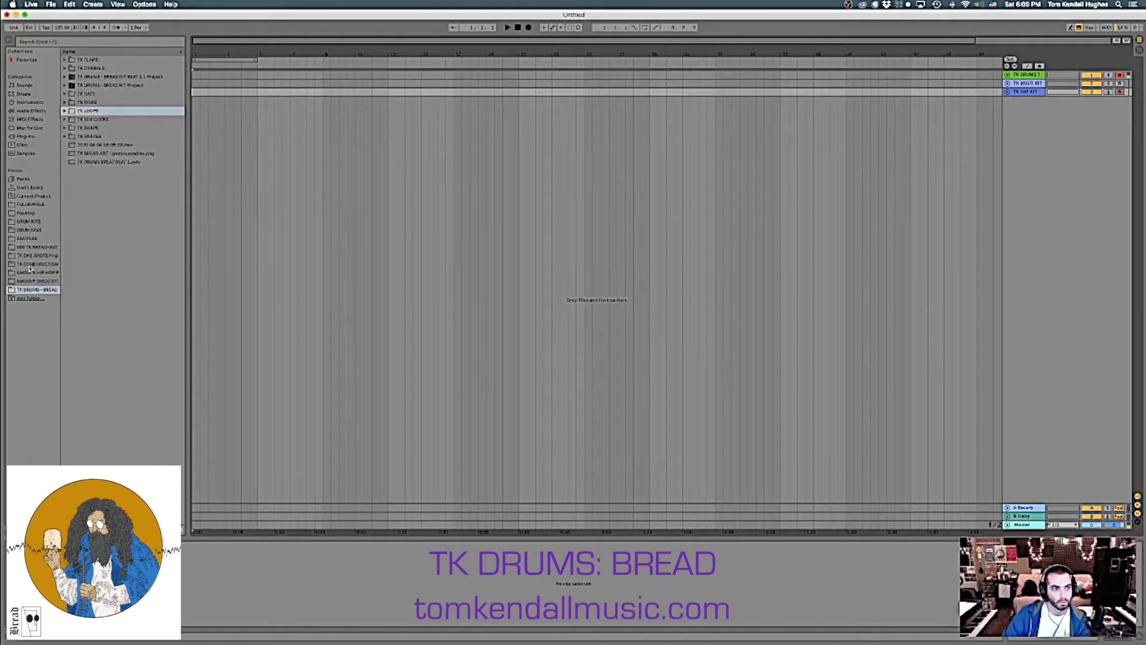
click(27, 298)
scroll(518, 184, down, 5)
scroll(519, 184, up, 5)
click(692, 327)
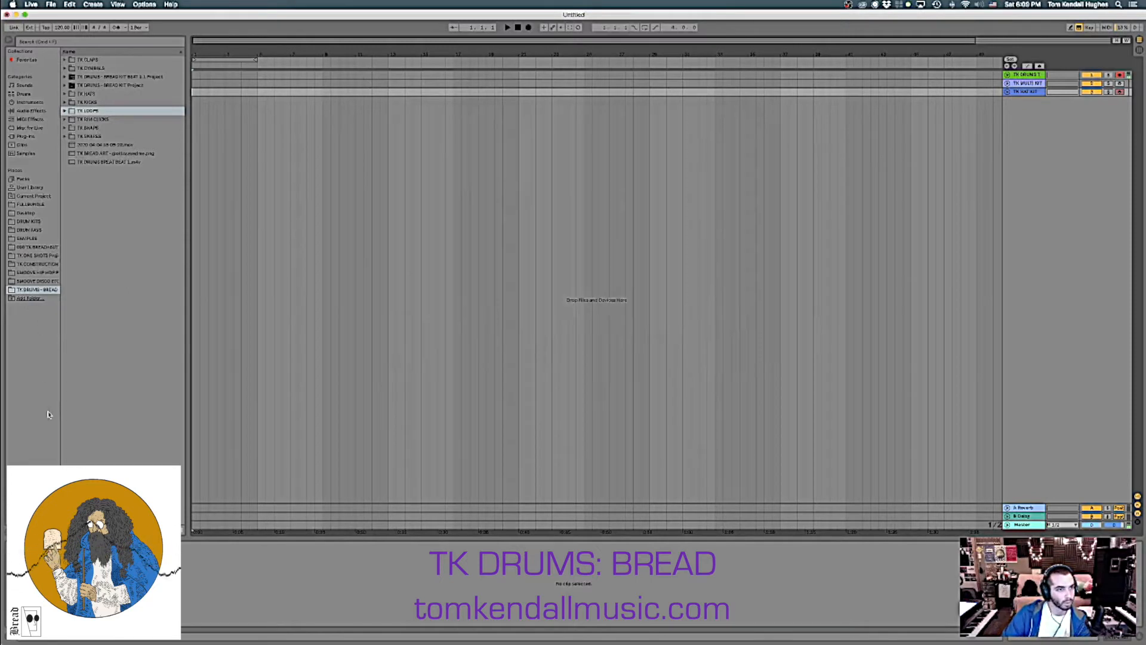
Expand the TK LOOPS folder and preview the HOUSE KIT LIFT, TK DEEP HOUSE HAT and TK FUNK BASIC BREAD loops.
click(64, 111)
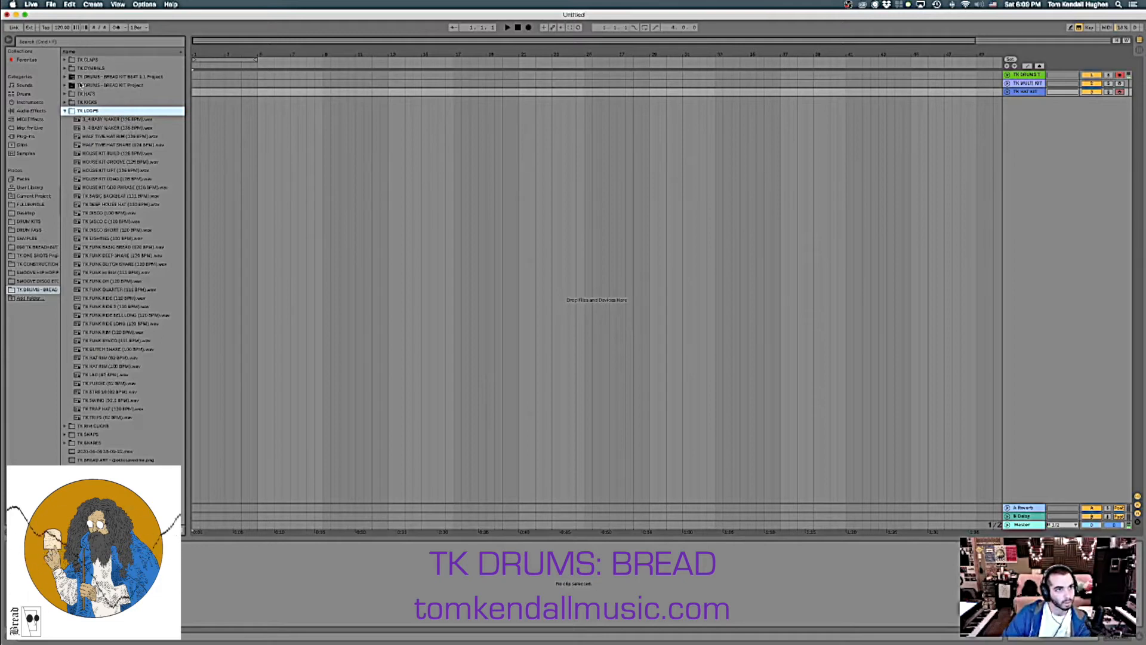
click(108, 171)
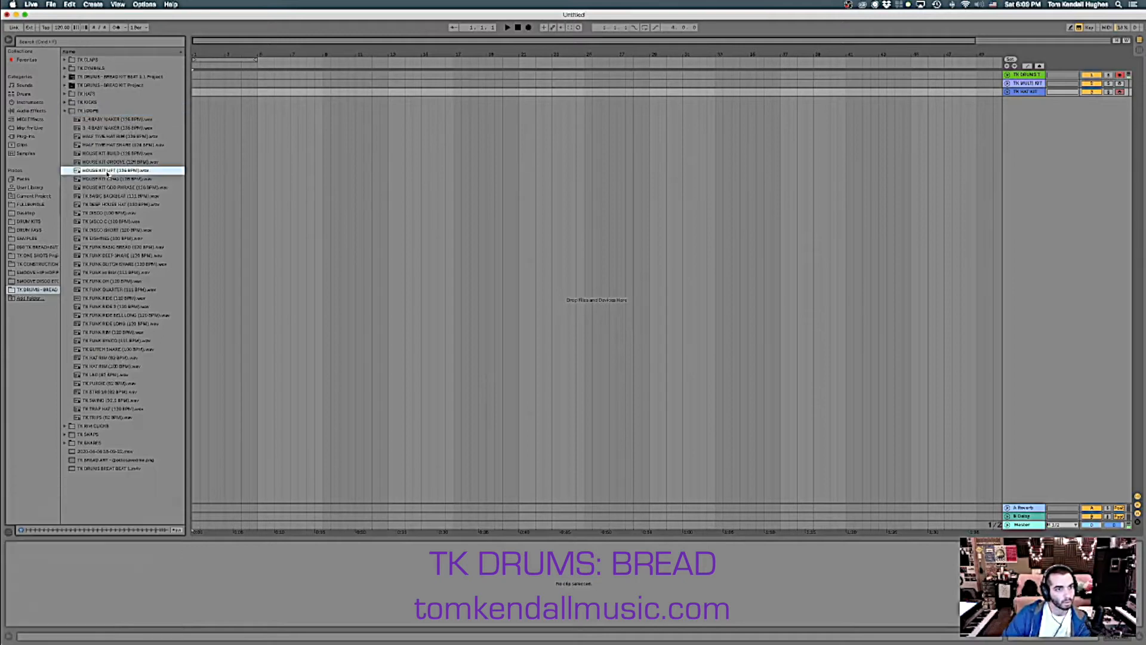
click(103, 206)
click(100, 246)
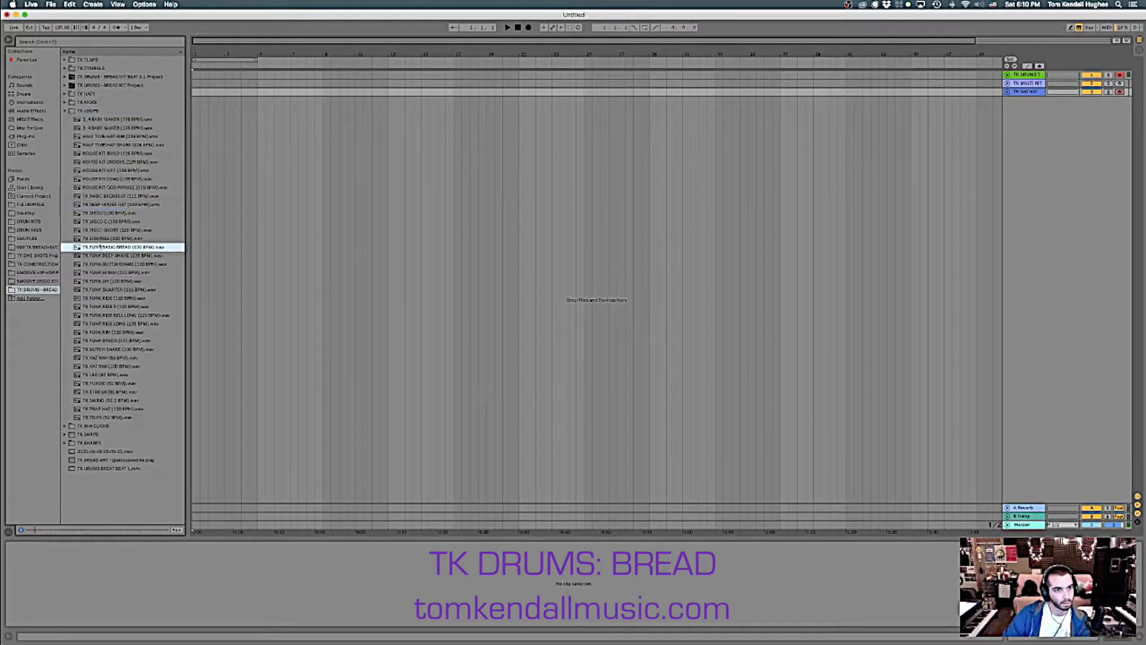
click(98, 205)
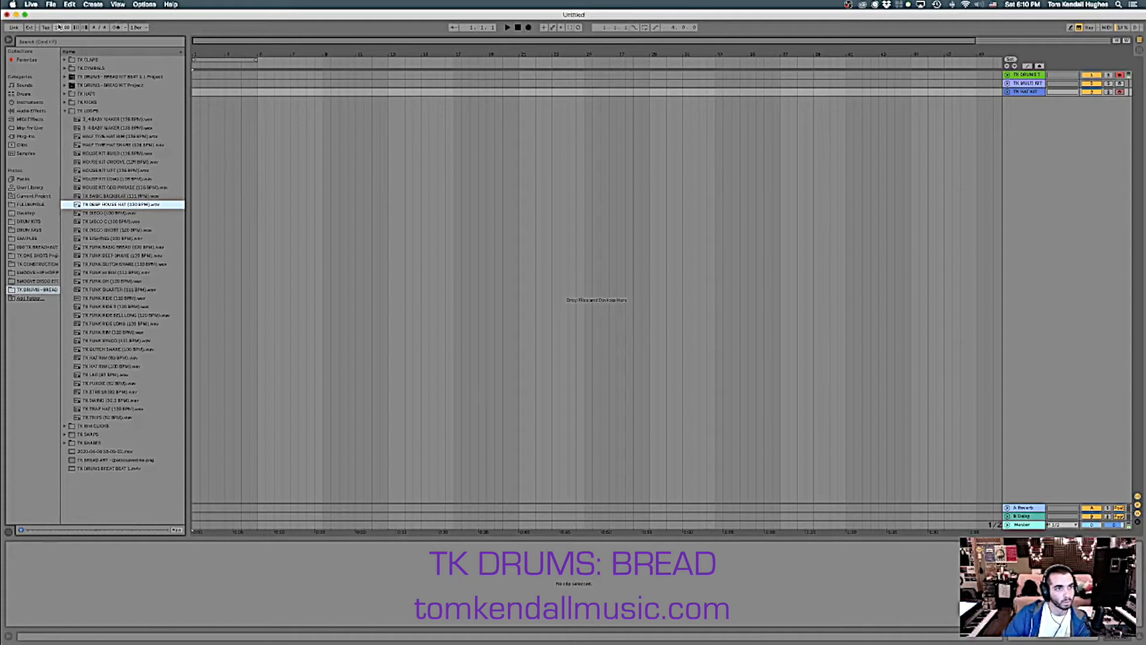
click(95, 171)
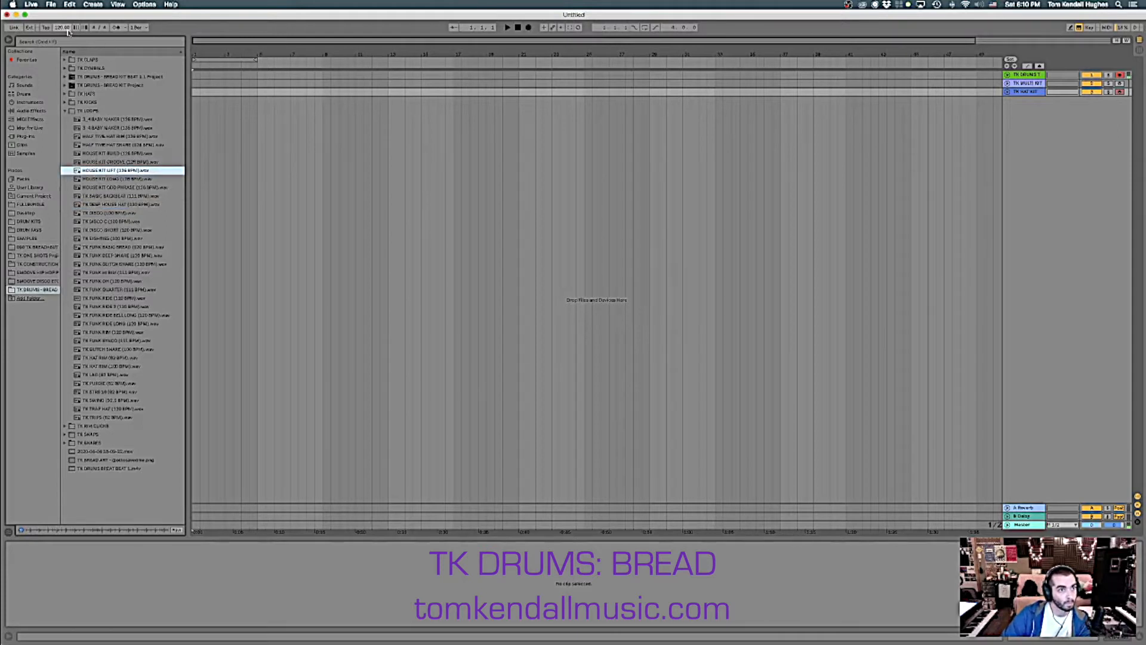
Adjust the song tempo, place the HOUSE KIT LIFT loop at the start of a new audio track and play it.
drag(65, 28, 65, 25)
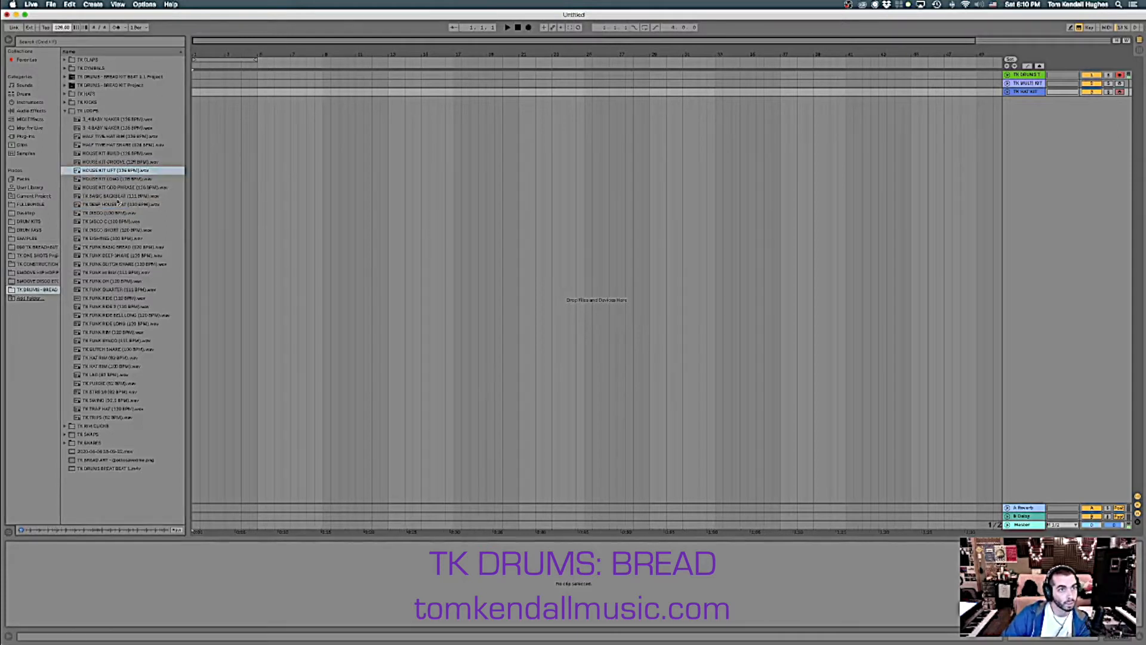
drag(98, 171, 197, 110)
key(space)
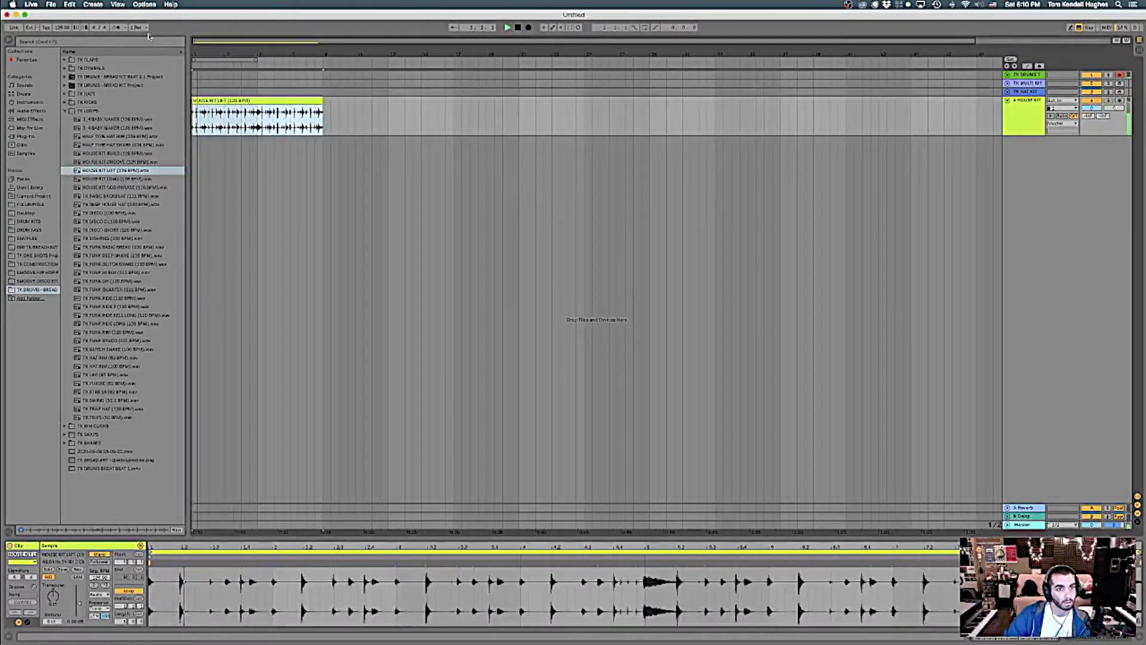
Extend the loop region to the clip's full eight bars, enable looping and check the timing against the metronome.
click(116, 27)
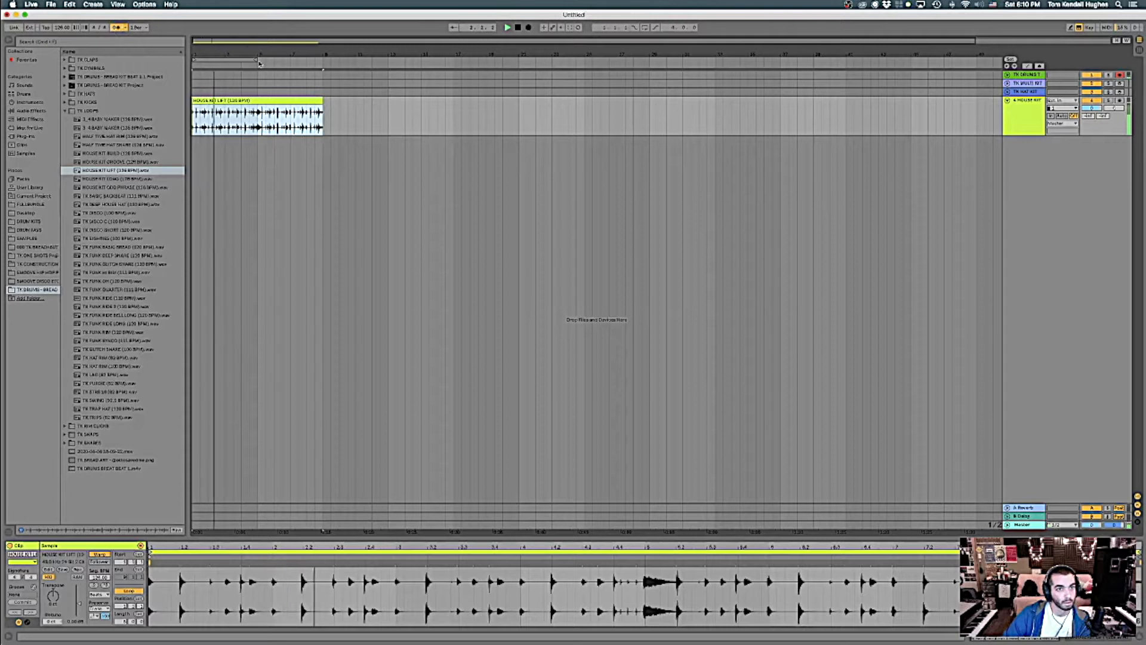
drag(254, 59, 323, 59)
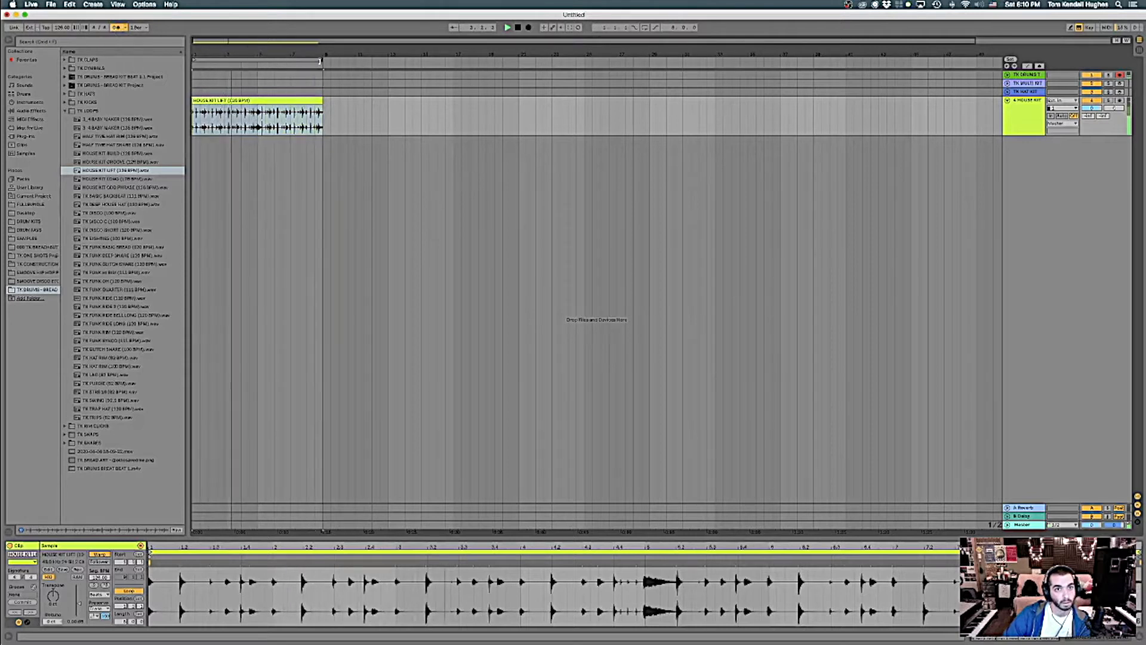
click(645, 28)
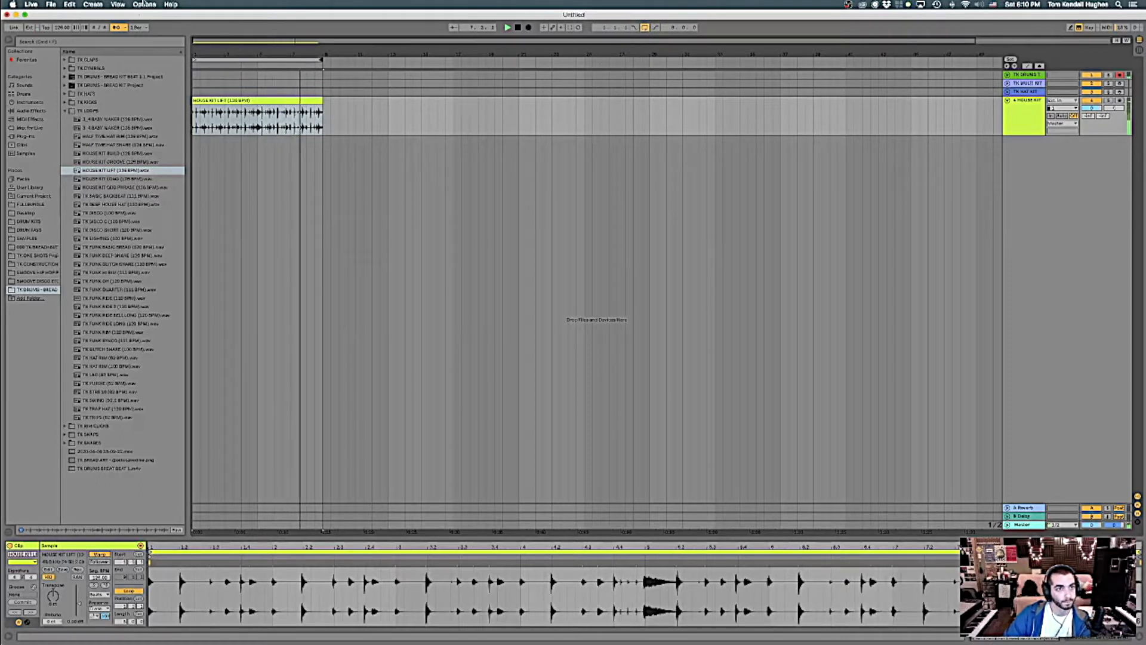
click(117, 28)
key(space)
Try duplicating the HOUSE KIT LIFT clip end to end several times along its track.
click(277, 99)
key(ctrl+d)
key(ctrl+d)
key(ctrl+d)
key(ctrl+d)
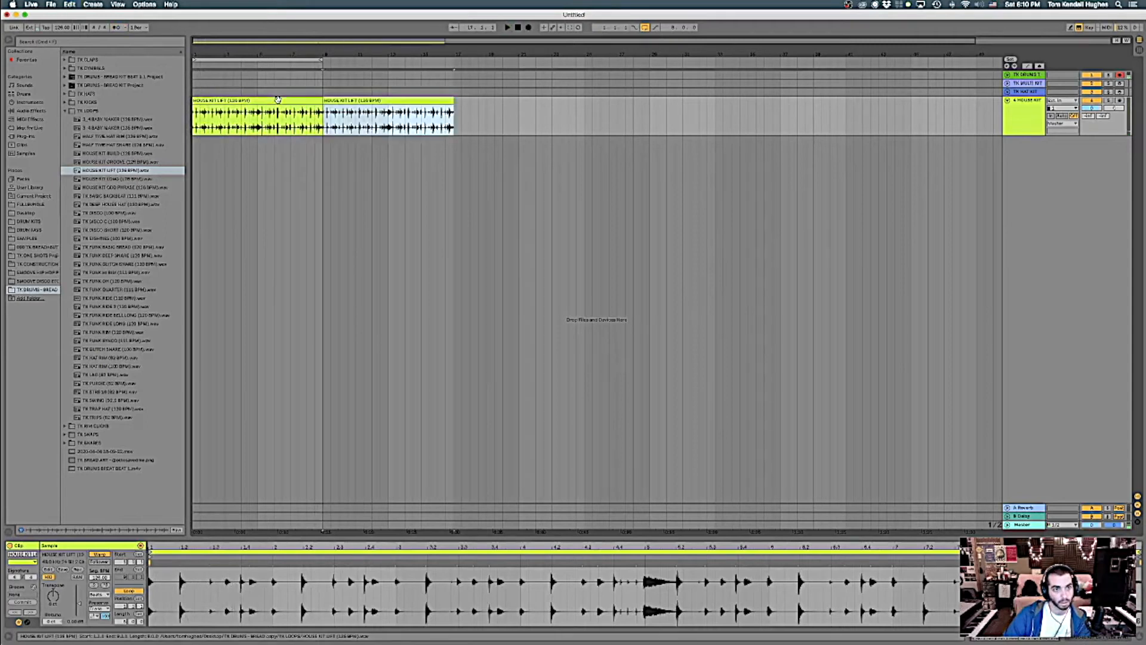
Undo the duplicates of the HOUSE KIT LIFT clip, leaving only the original.
key(ctrl+z)
key(ctrl+z)
key(ctrl+z)
key(ctrl+z)
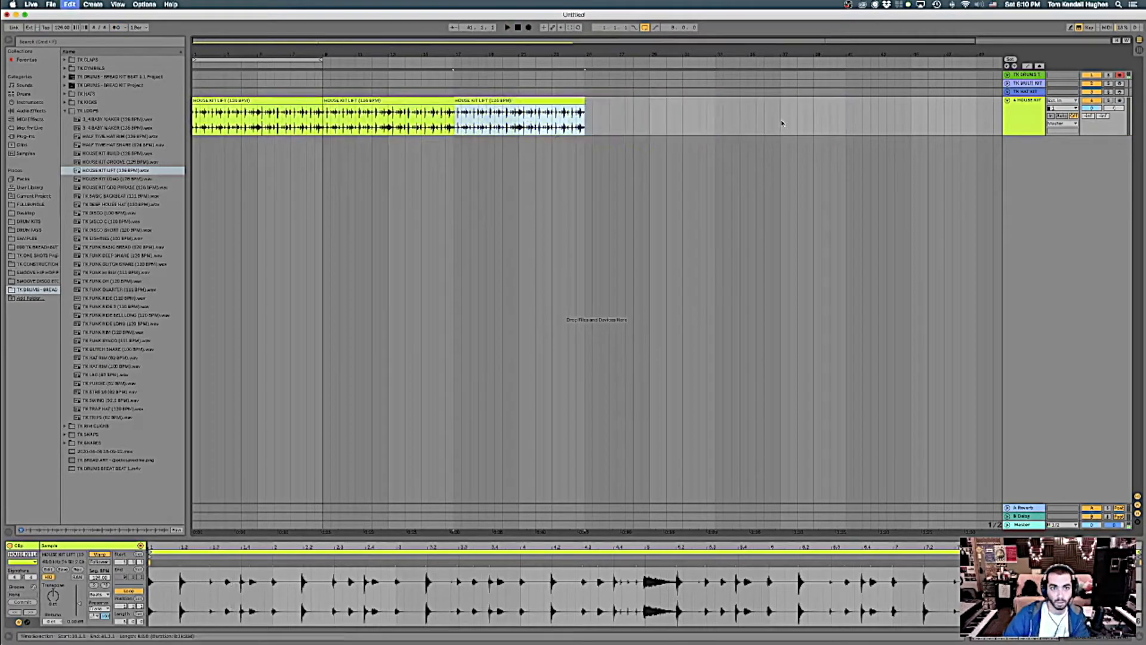
Set the HOUSE KIT LIFT clip's warp mode to Re-Pitch and play the loop.
click(265, 100)
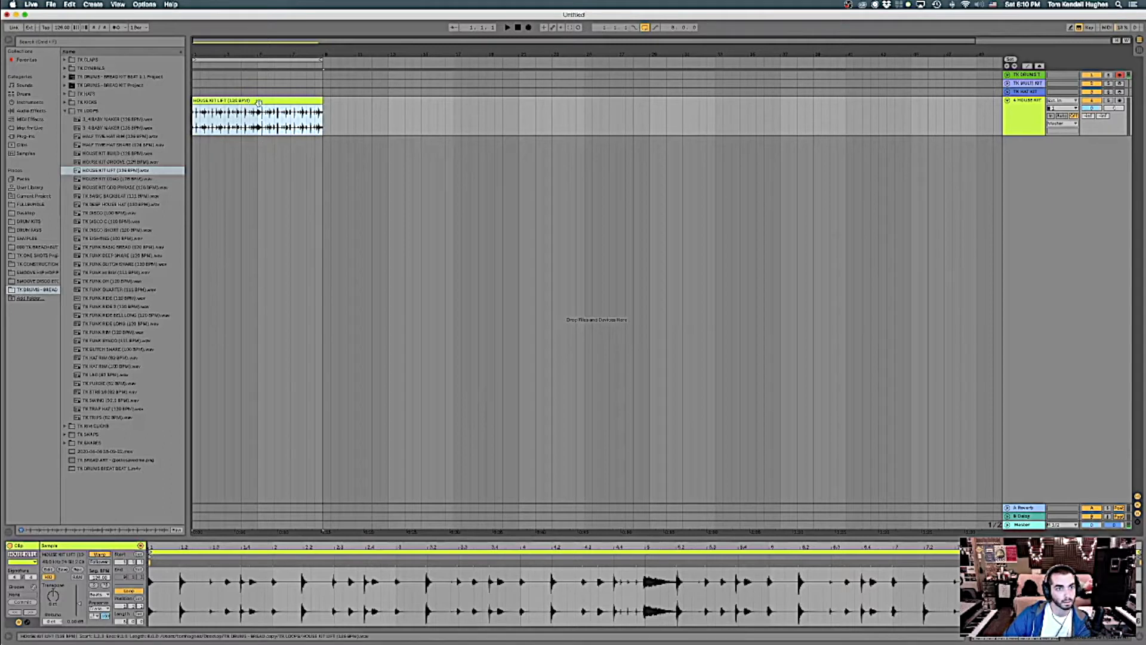
click(100, 594)
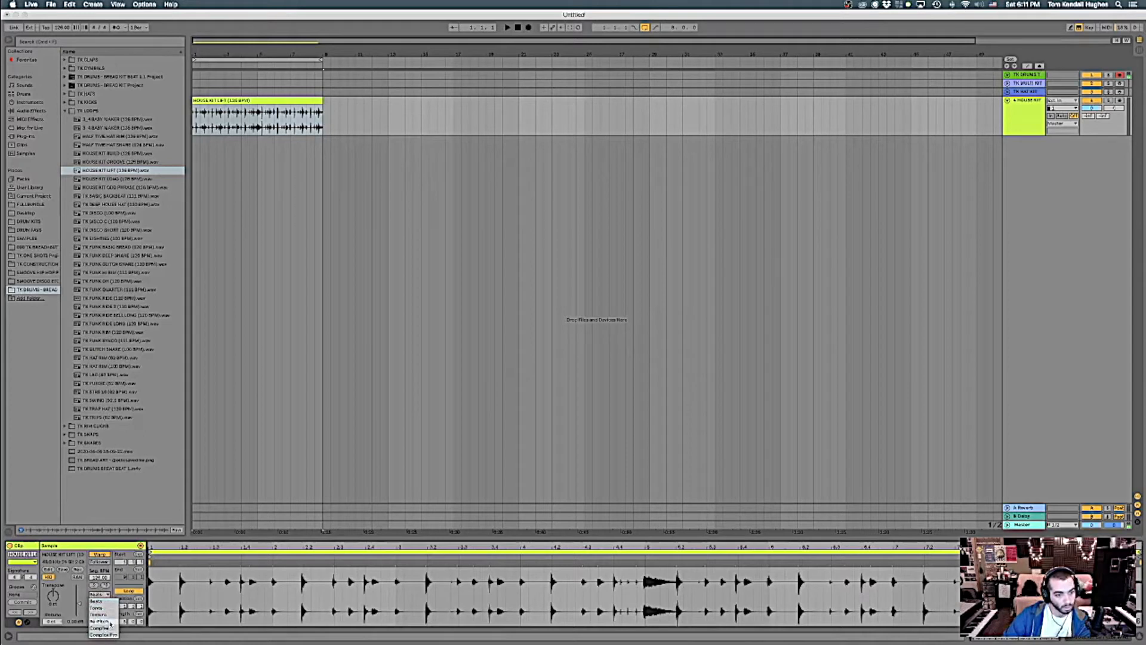
click(111, 622)
key(space)
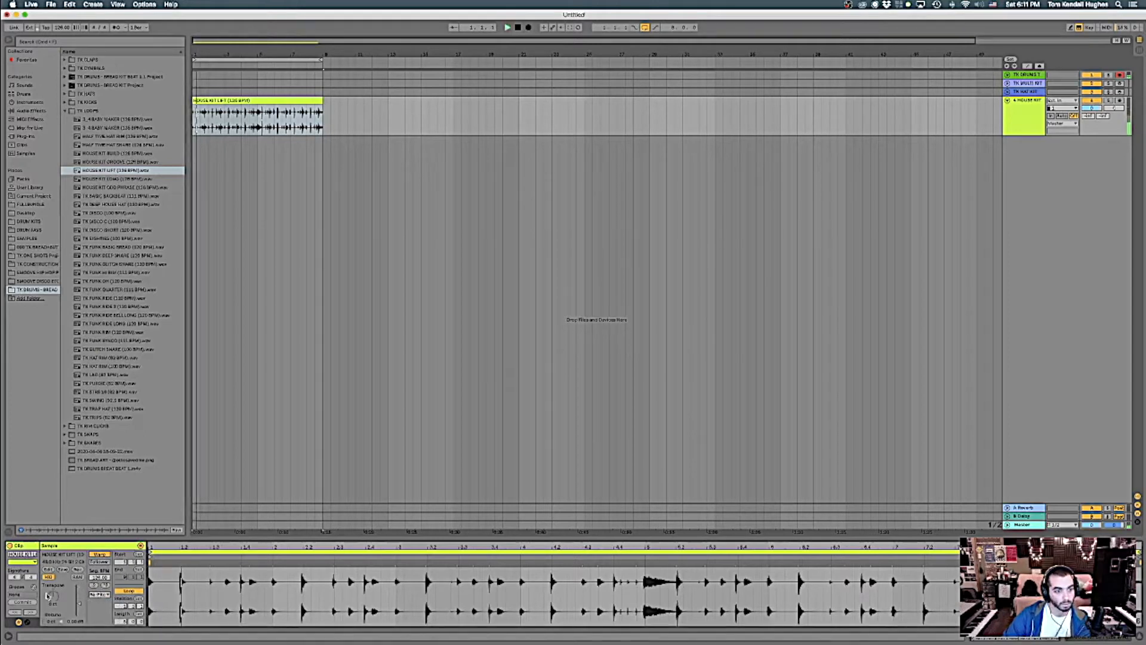
Audition the re-pitched loop at tempos of 110, 88, 192, 145, 118 and 128 BPM, ending with playback stopped.
click(62, 28)
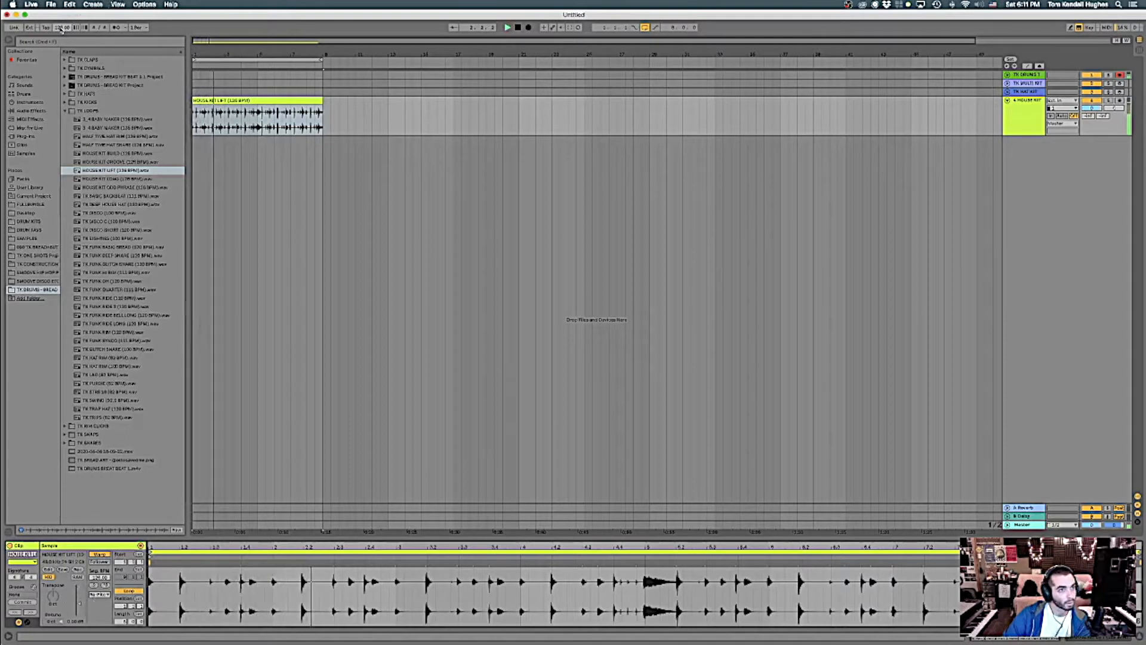
text(110)
key(Return)
text(88)
key(Return)
text(192)
key(Return)
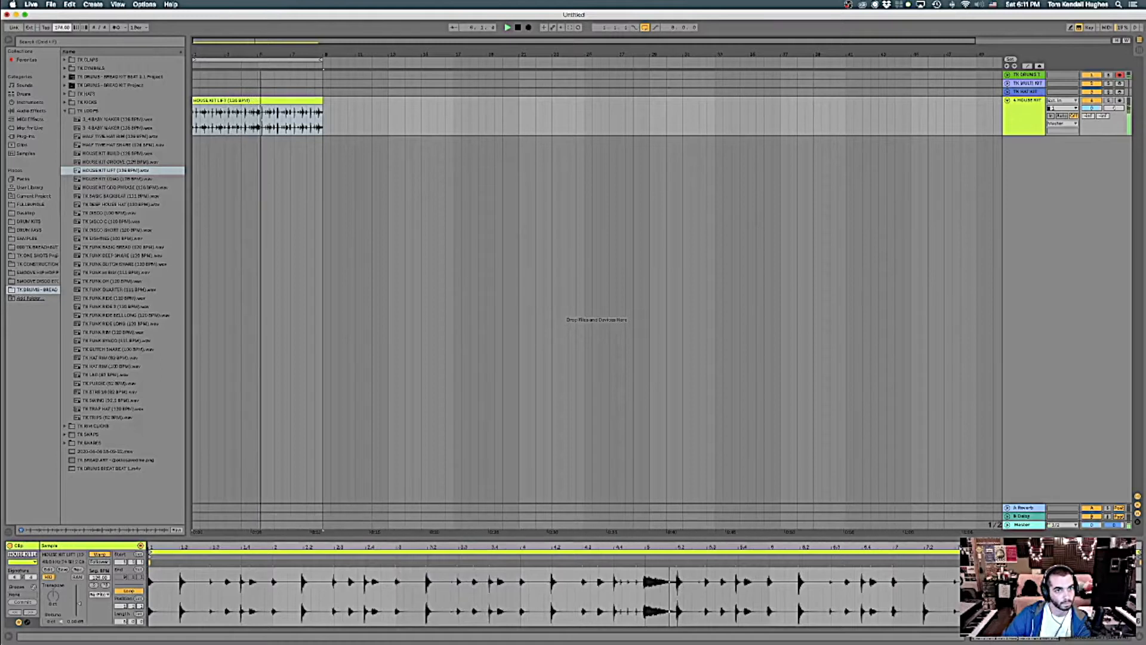
text(145)
key(Return)
text(118)
key(Return)
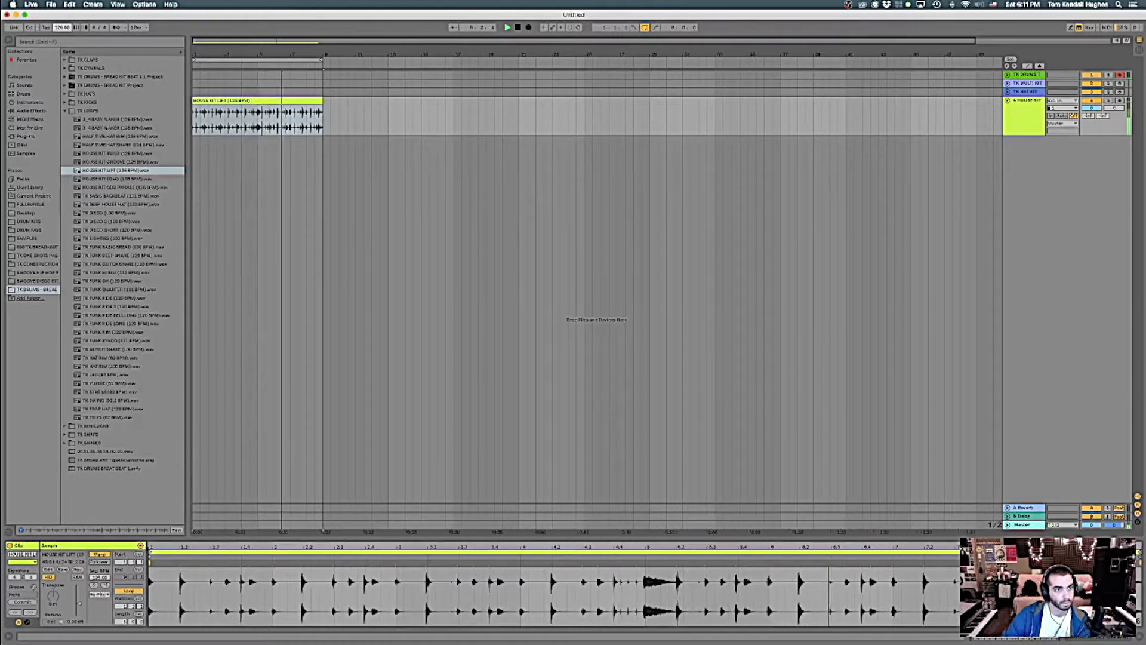
text(128)
key(Return)
key(space)
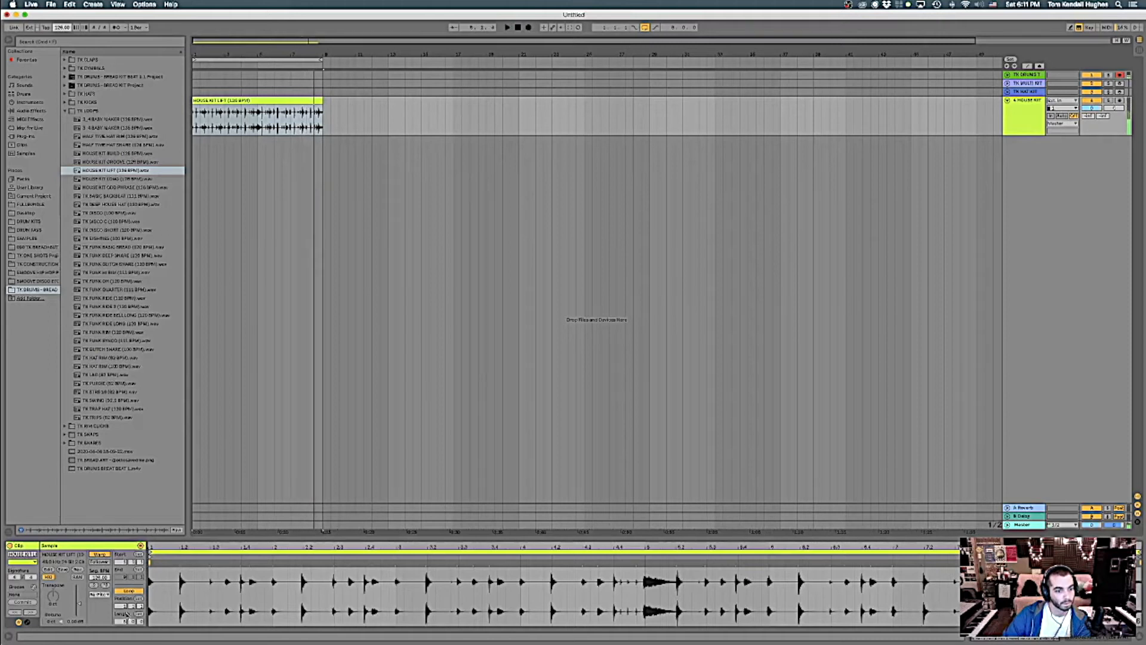
Set the clip's warp mode to Complex Pro and play the loop while varying the song tempo.
click(108, 595)
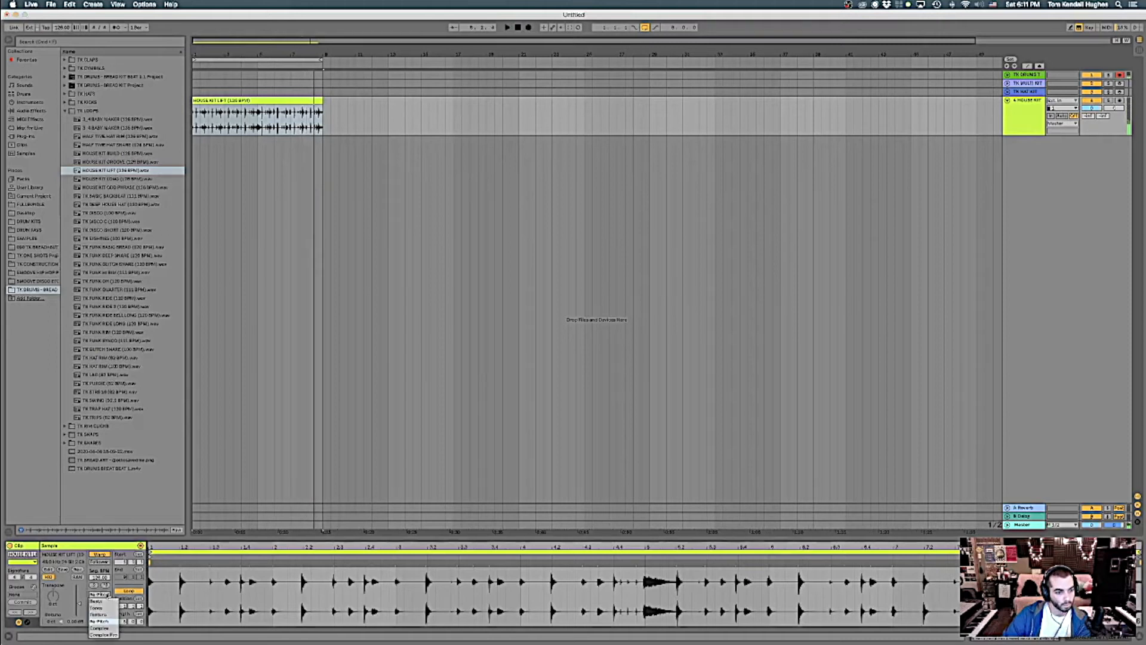
click(113, 635)
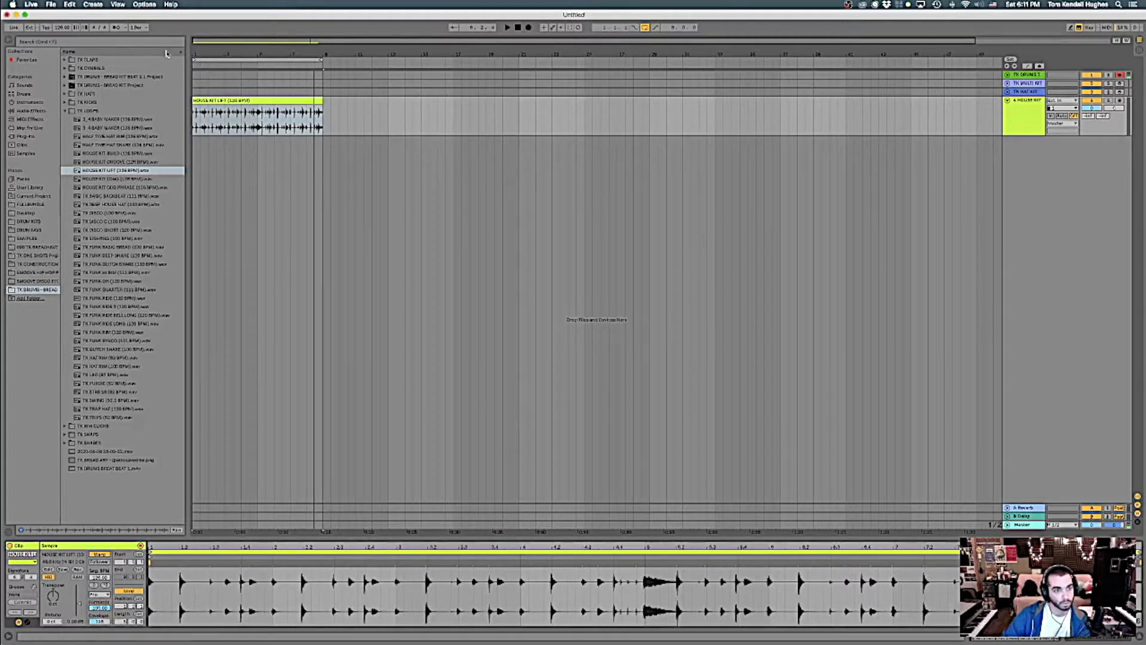
key(space)
mouse_move(61, 29)
mouse_down()
mouse_move(60, 0)
mouse_move(60, 55)
mouse_move(60, 31)
mouse_up()
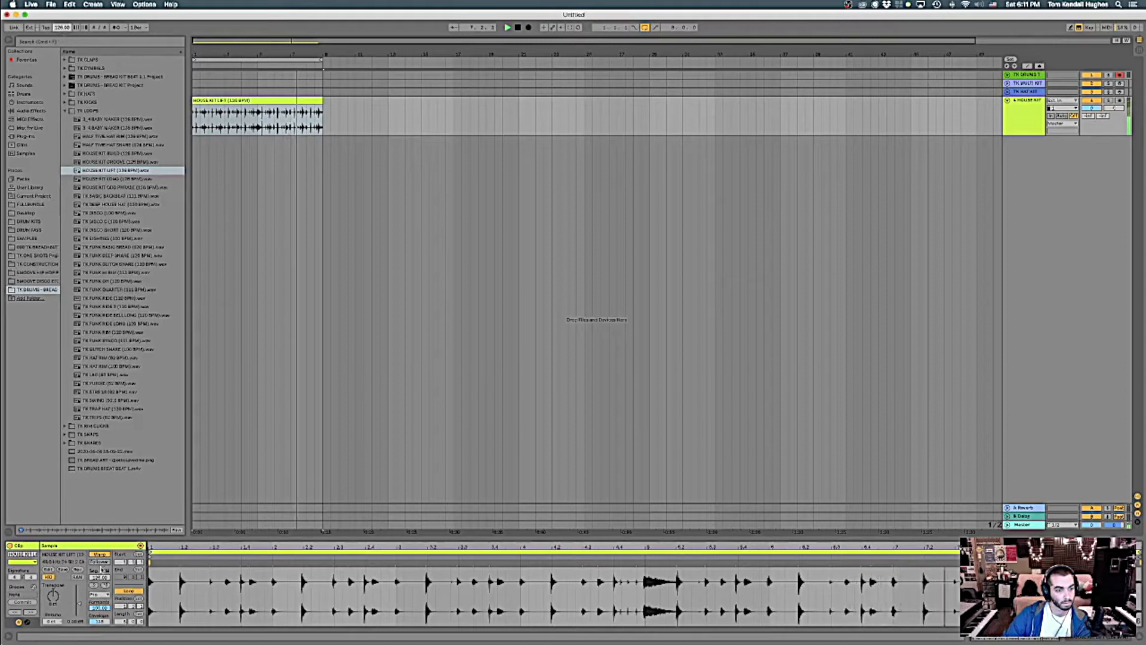
Set the clip's warp mode to Beats and play the loop while varying the song tempo.
click(101, 594)
click(107, 603)
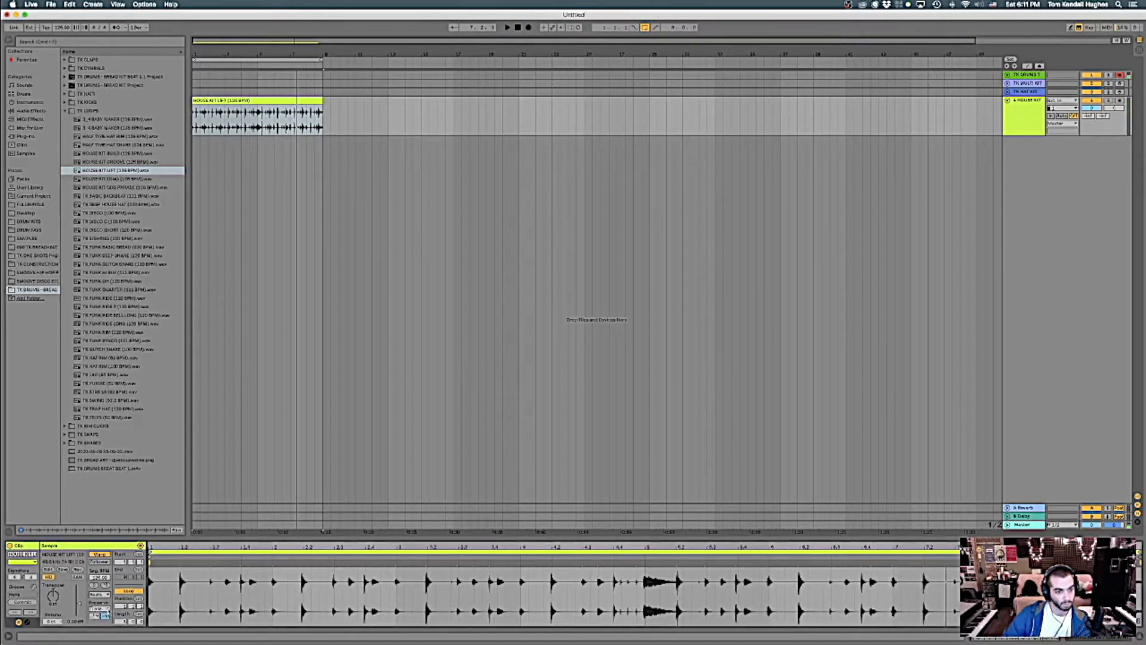
key(space)
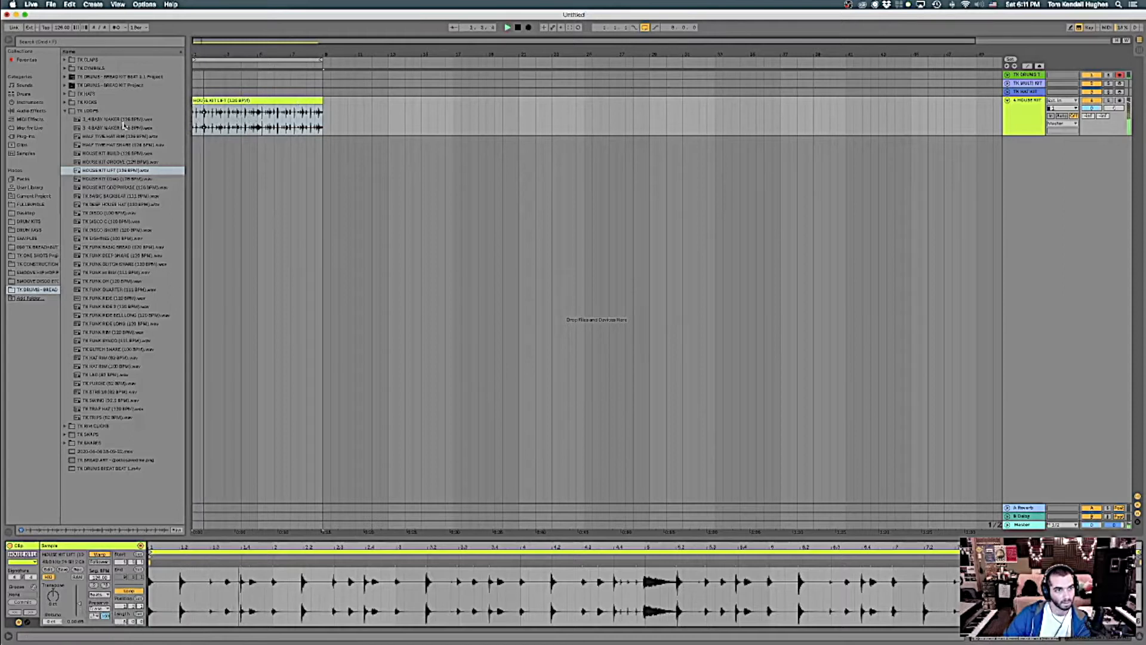
mouse_move(62, 27)
mouse_down()
mouse_move(62, 53)
mouse_move(64, 9)
mouse_up()
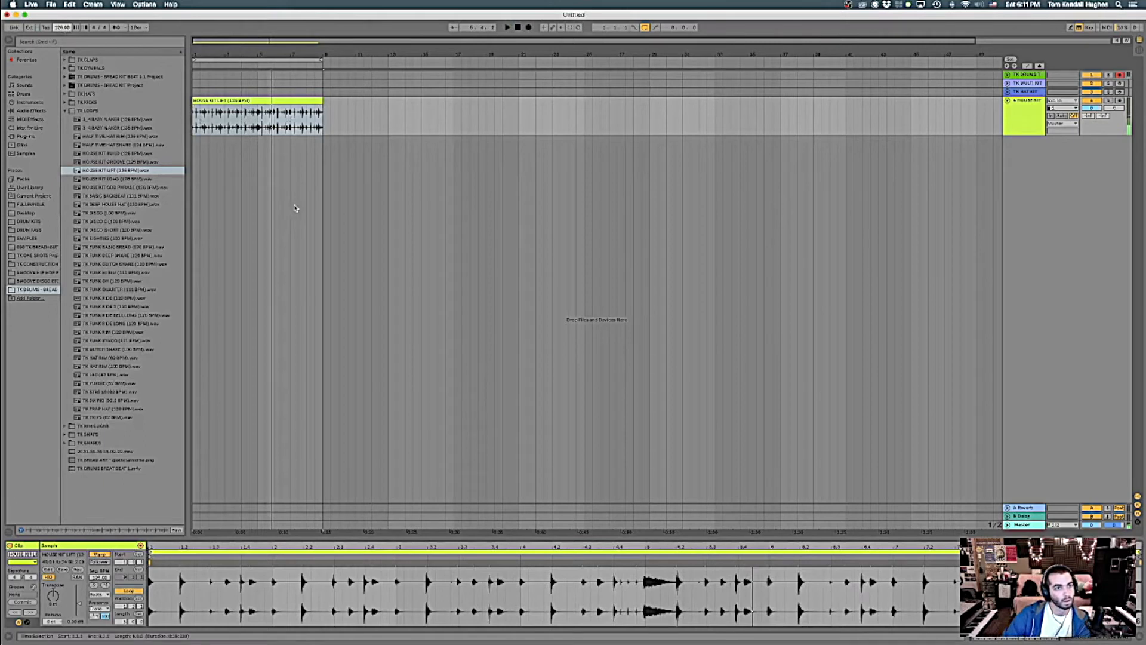
Preview other loops, add TK DEEP HOUSE HAT on a new track below HOUSE KIT LIFT and play both together.
click(98, 214)
click(106, 239)
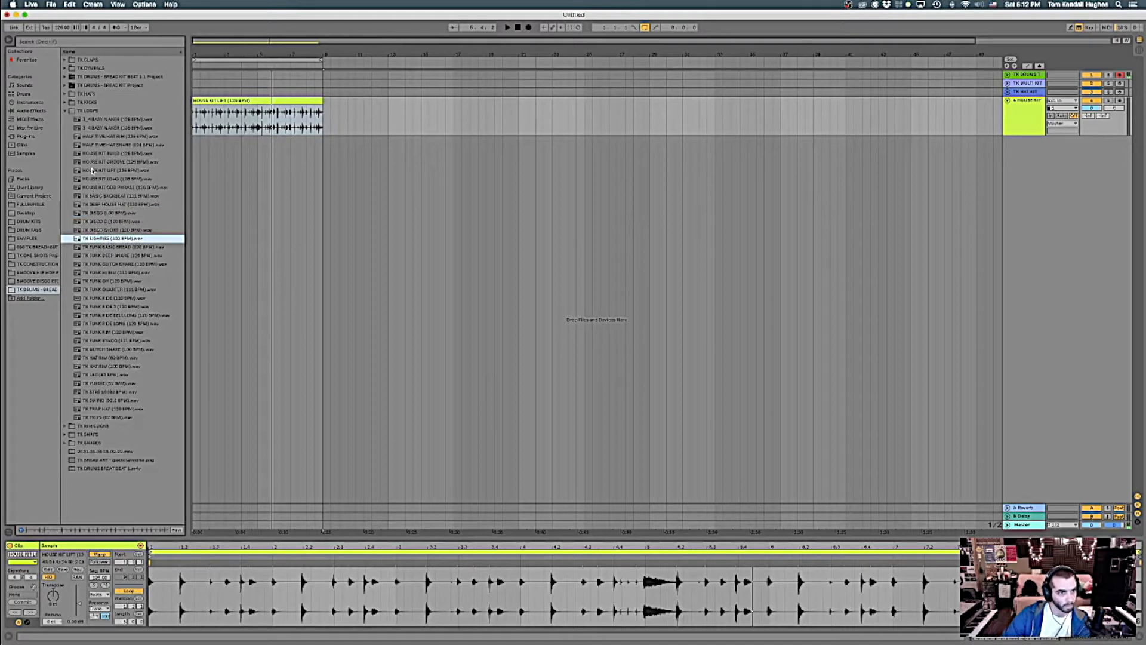
click(108, 204)
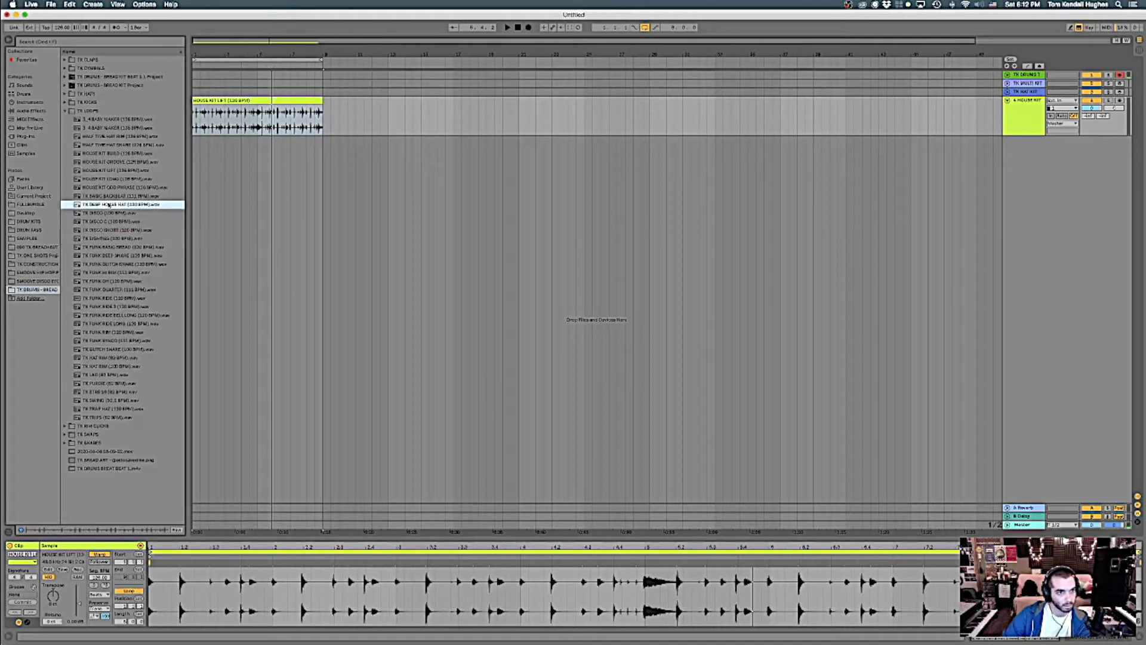
drag(94, 210, 197, 149)
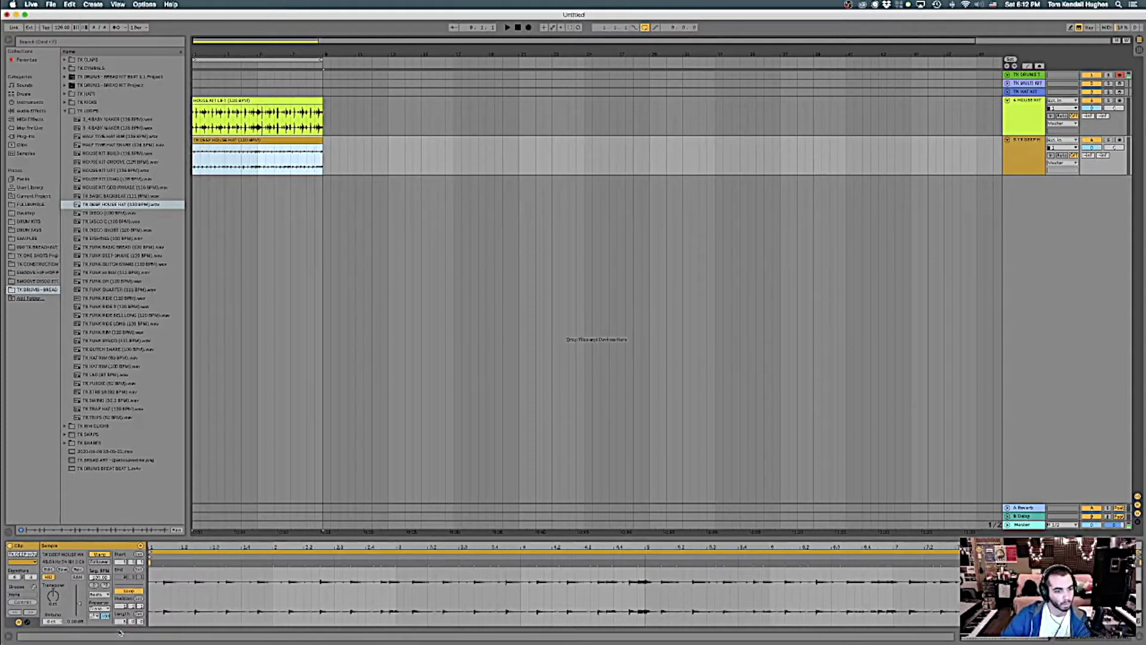
click(197, 164)
key(plus)
key(space)
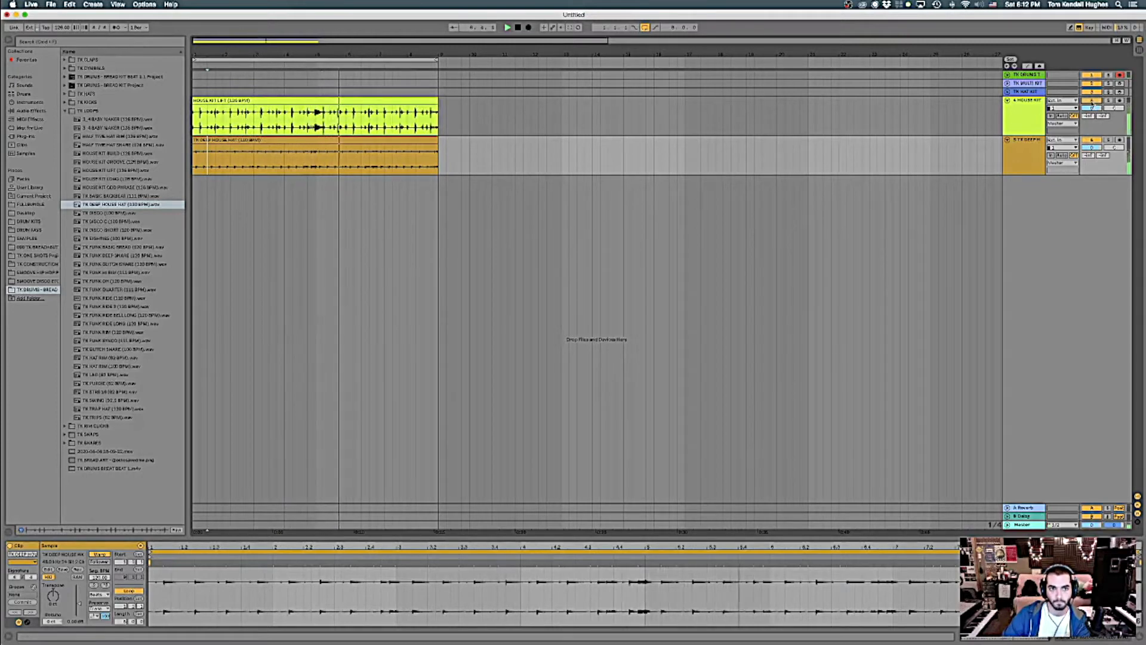
key(space)
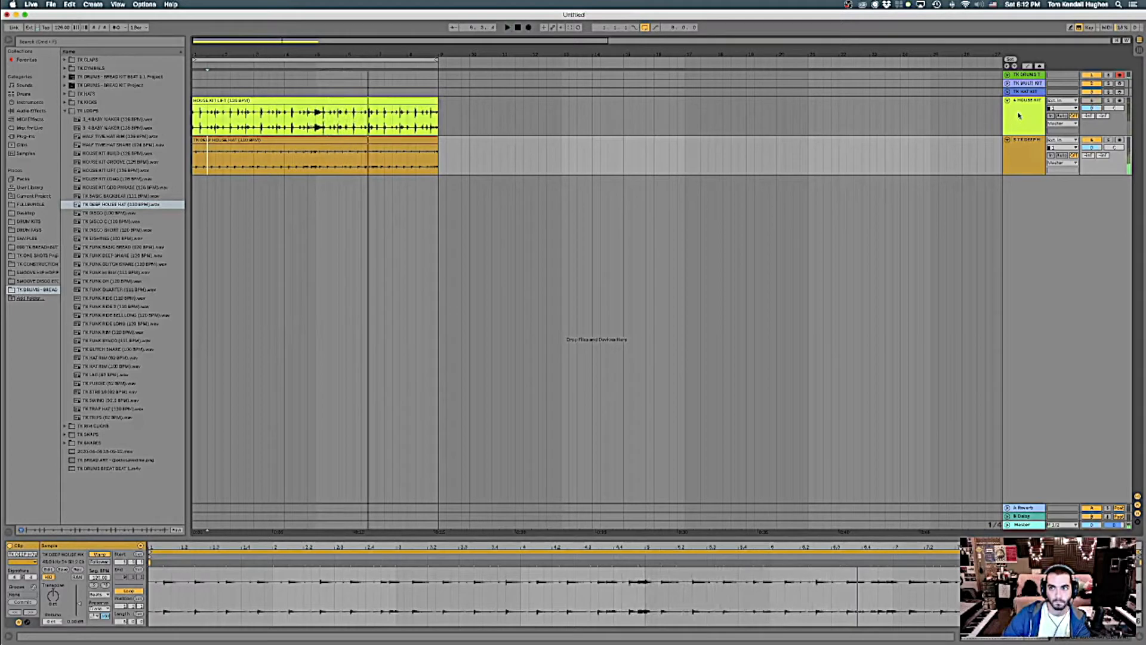
Delete the HOUSE KIT LIFT track and play the TK DEEP HOUSE HAT loop on its own from the start.
click(1020, 117)
key(Delete)
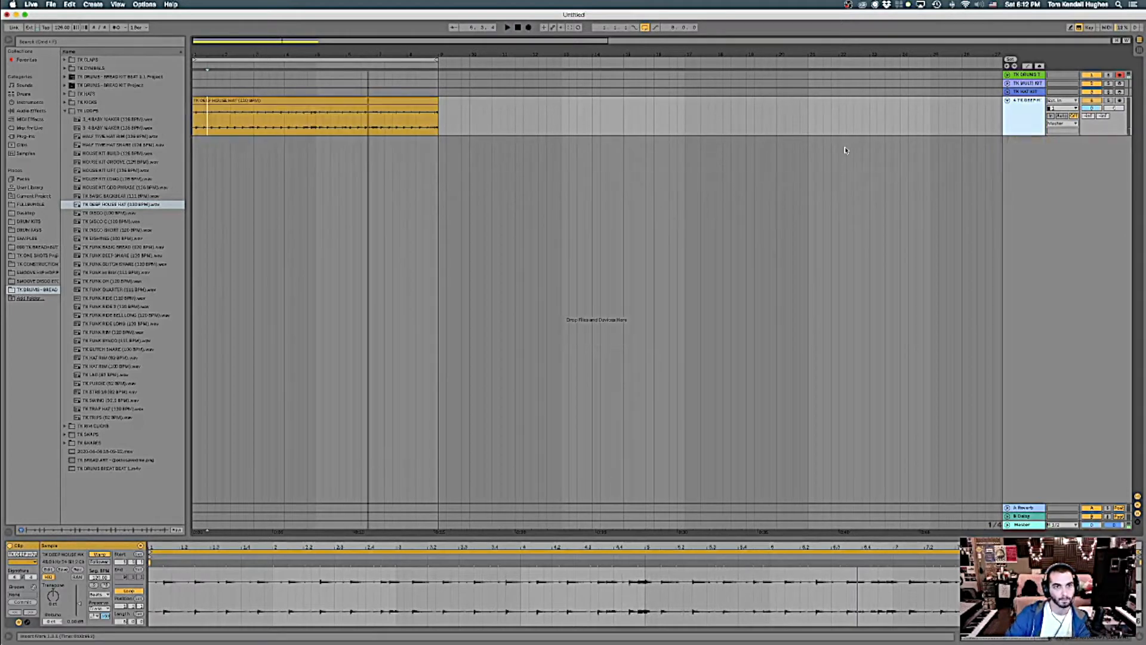
click(195, 121)
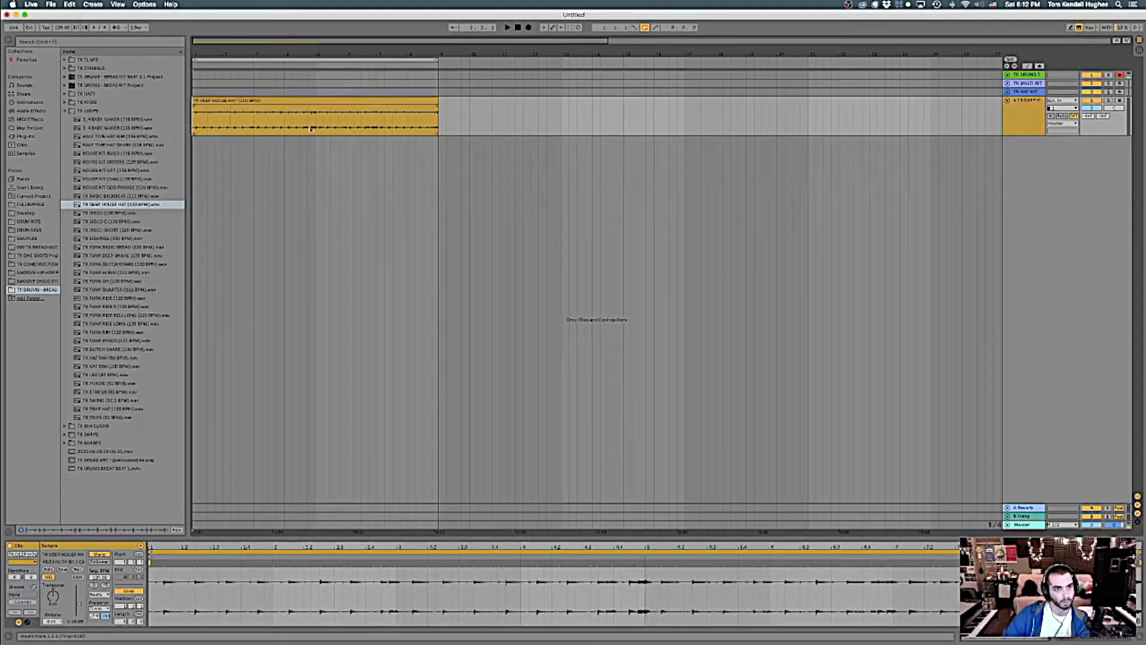
key(space)
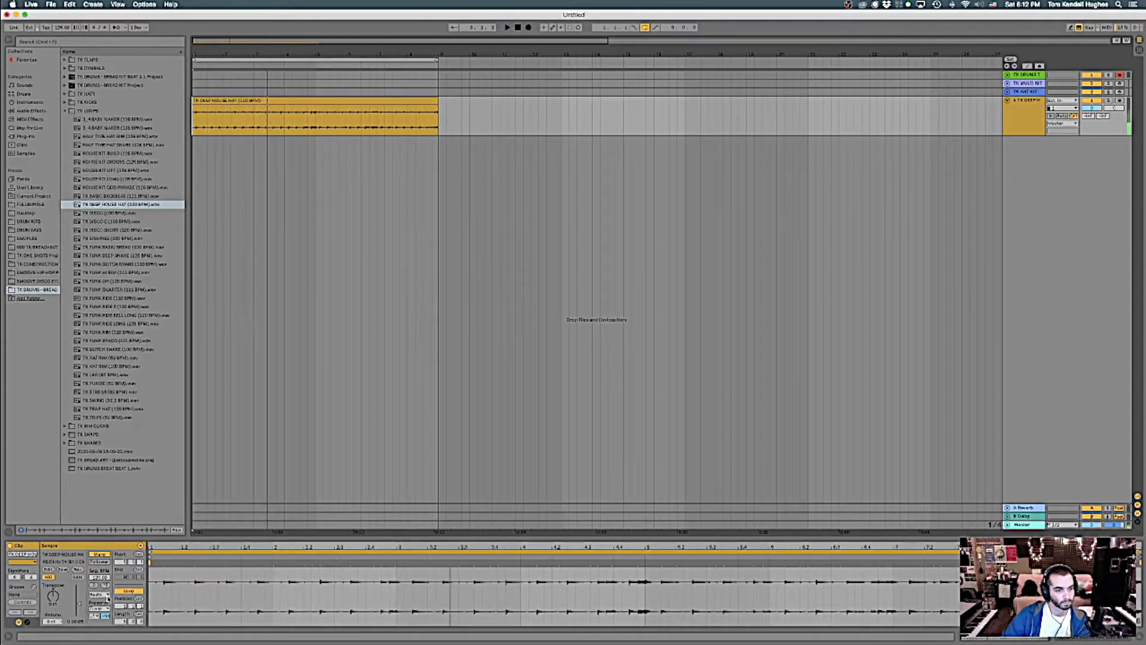
Set the TK DEEP HOUSE HAT clip's warp mode to Re-Pitch and play the loop while varying the song tempo.
click(99, 594)
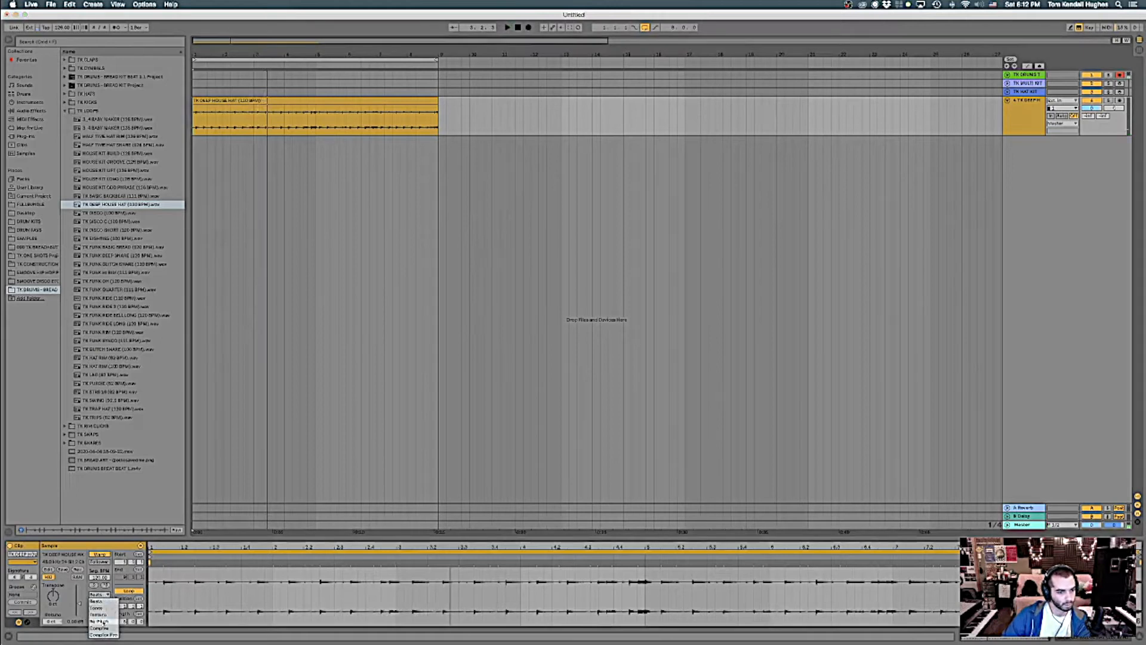
click(104, 622)
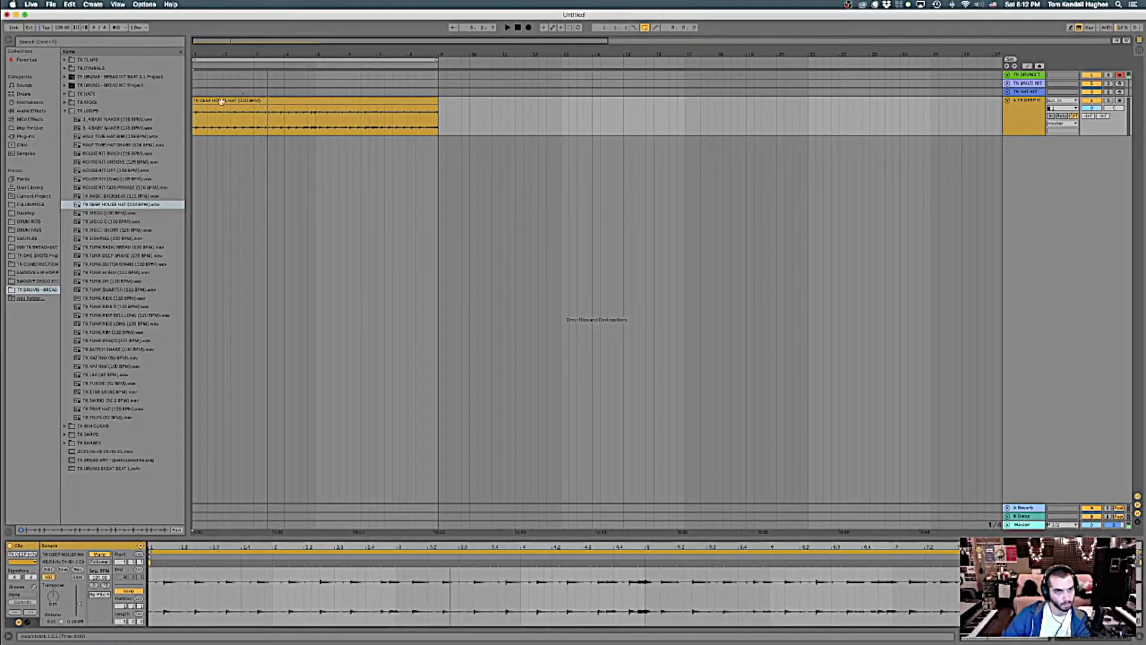
key(space)
mouse_move(62, 28)
mouse_down()
mouse_move(62, 3)
mouse_move(62, 40)
mouse_move(62, 27)
mouse_up()
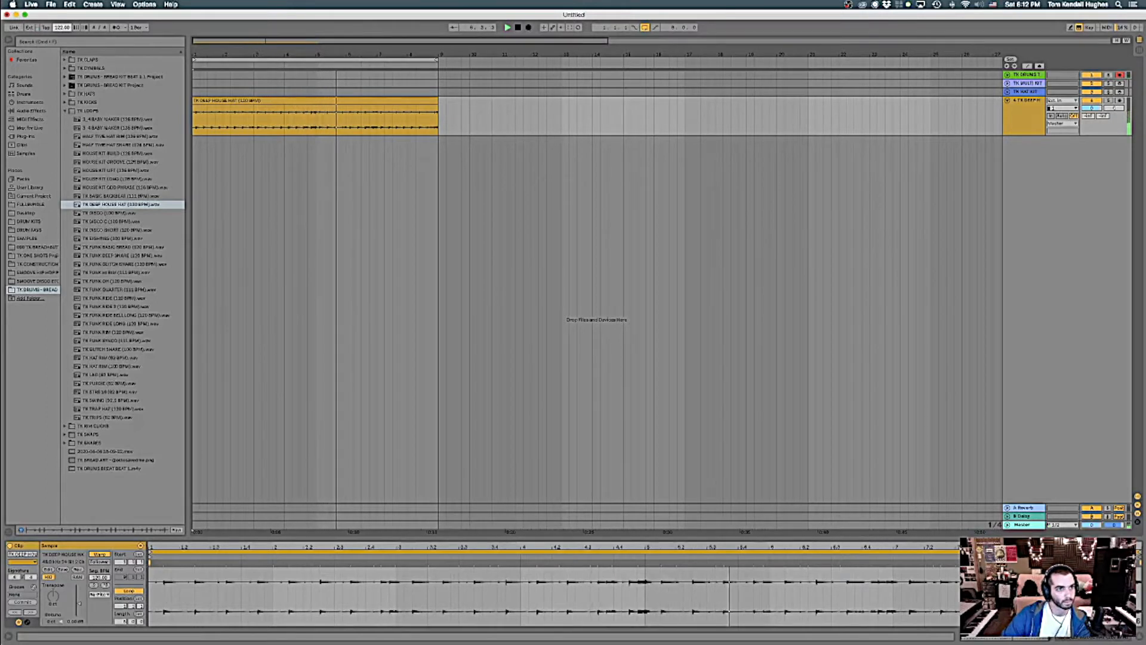
key(space)
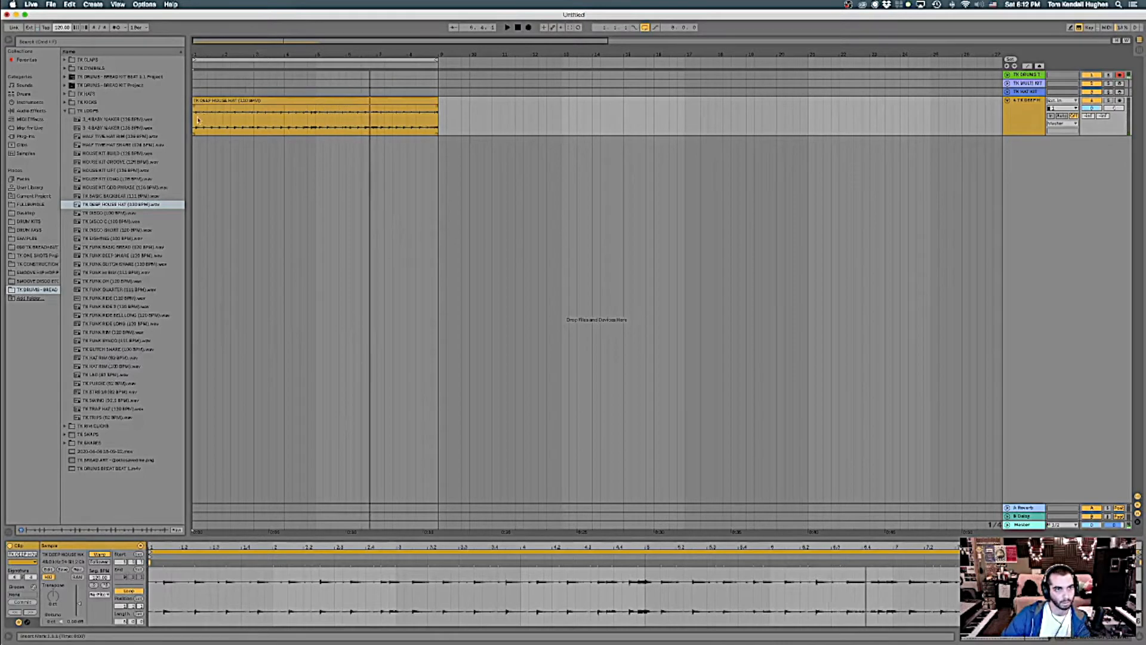
click(198, 120)
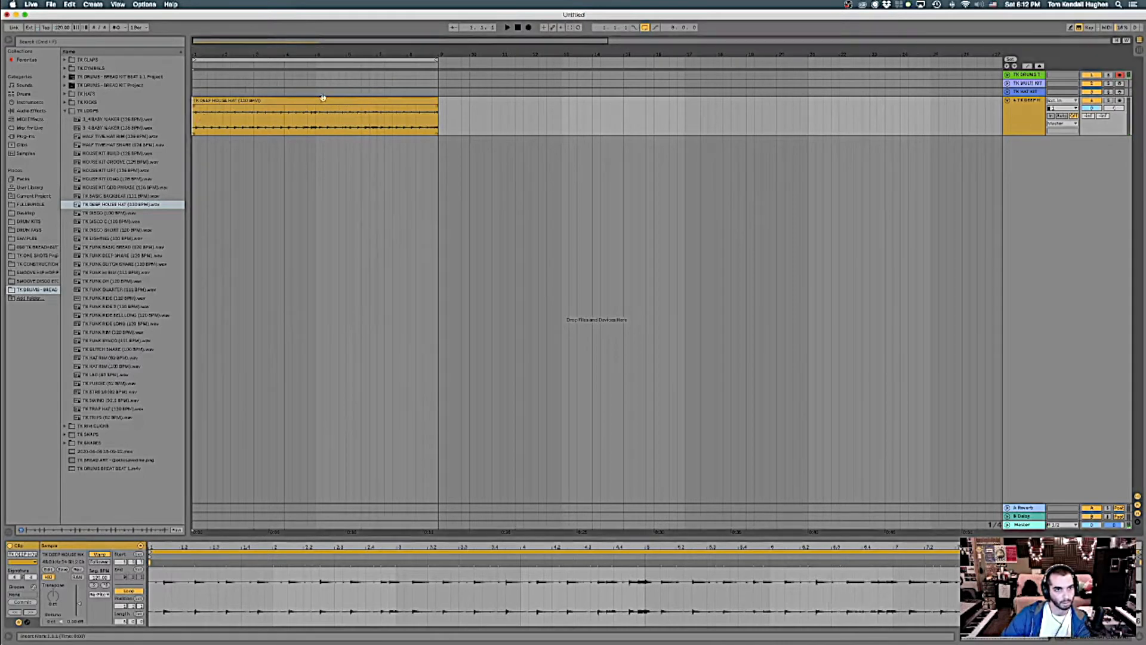
Collapse the TK LOOPS folder, then move the TK MULTI KIT track below the TK DEEP HOUSE HAT track and unfold it.
click(65, 111)
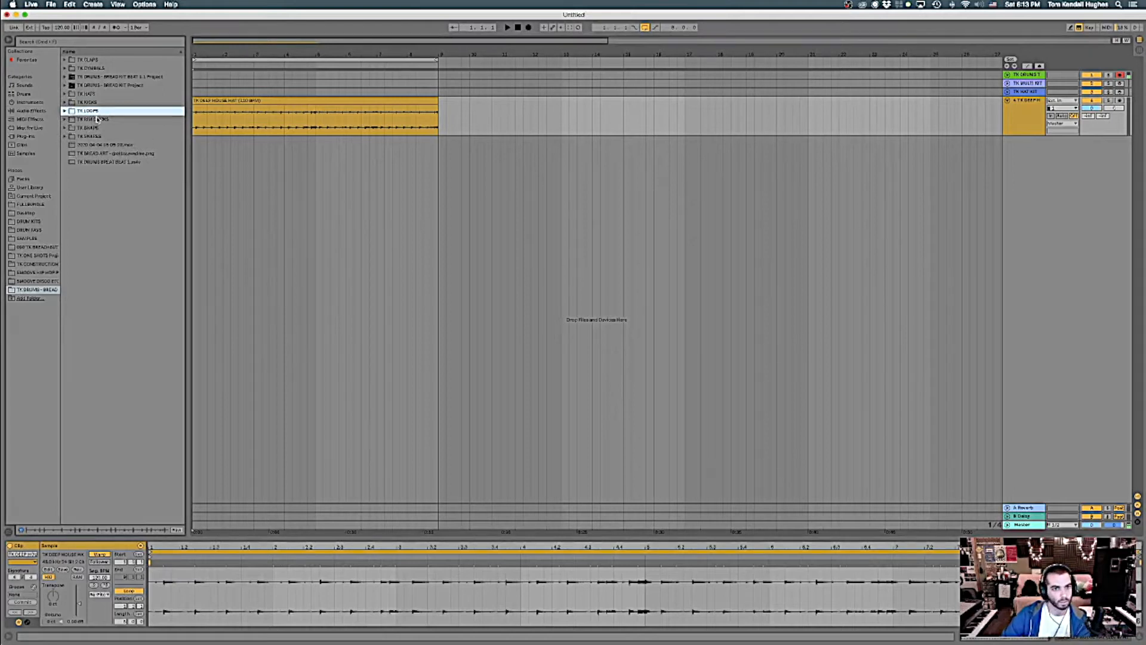
click(1021, 92)
drag(1019, 94, 1012, 160)
click(1009, 132)
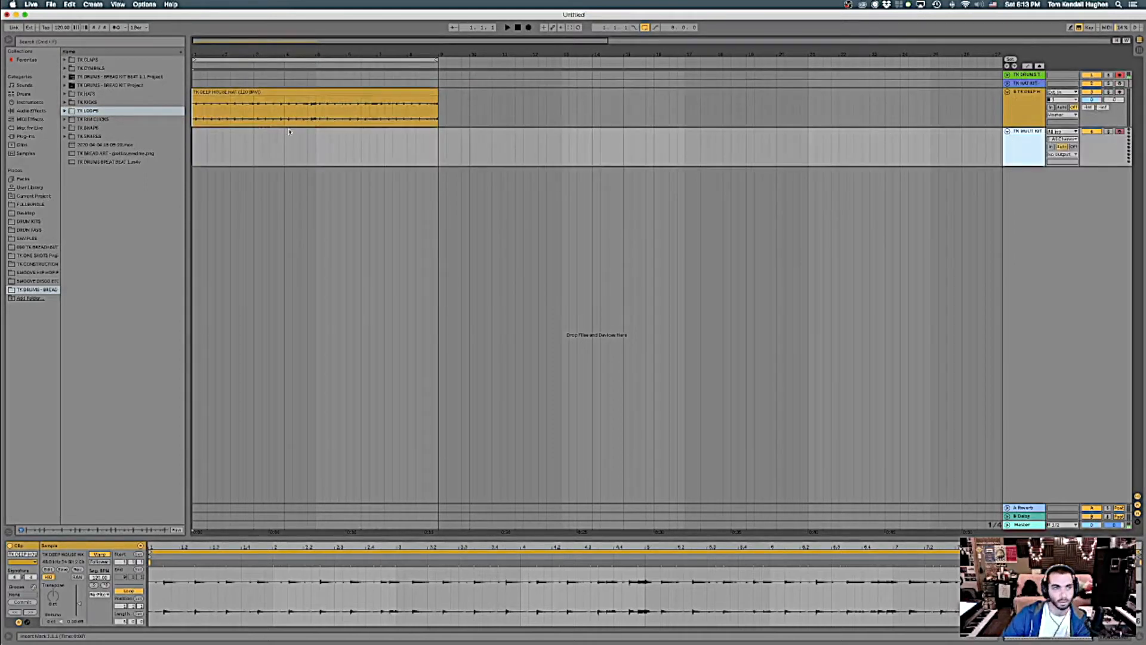
Load an empty Drum Rack onto the TK MULTI KIT track.
click(19, 95)
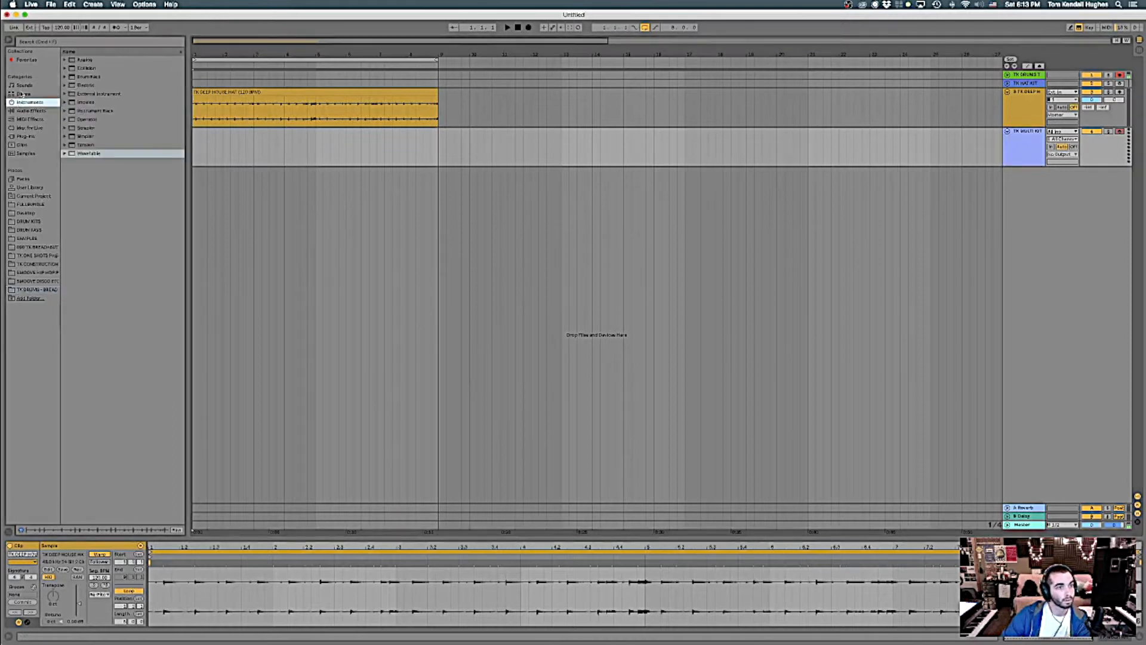
drag(89, 68, 200, 149)
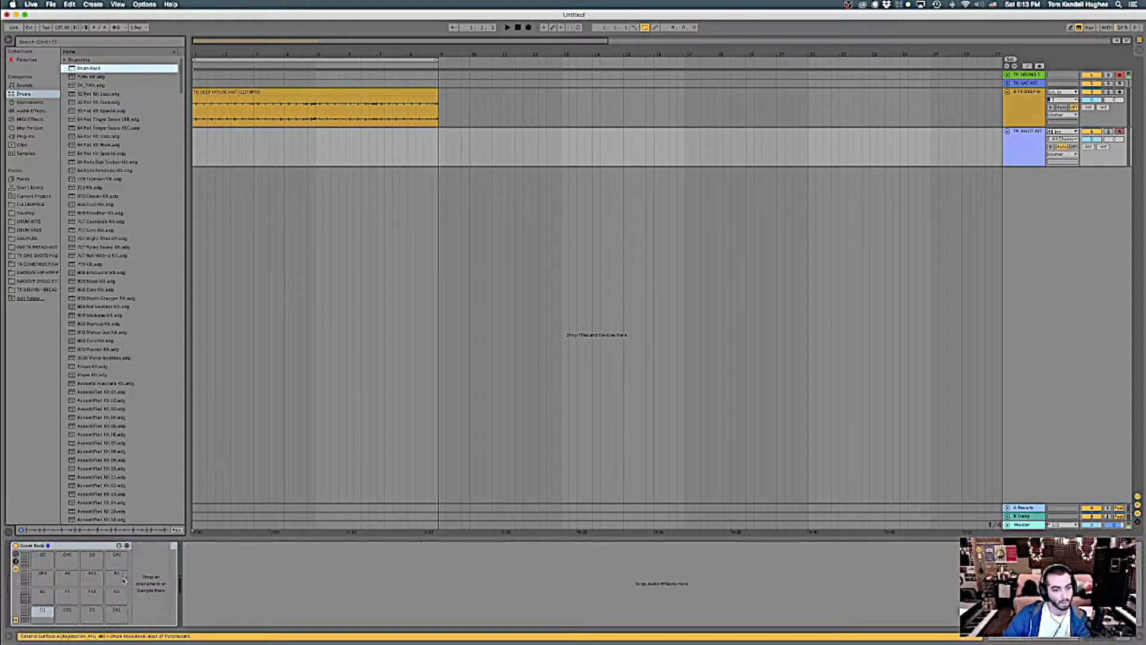
click(85, 550)
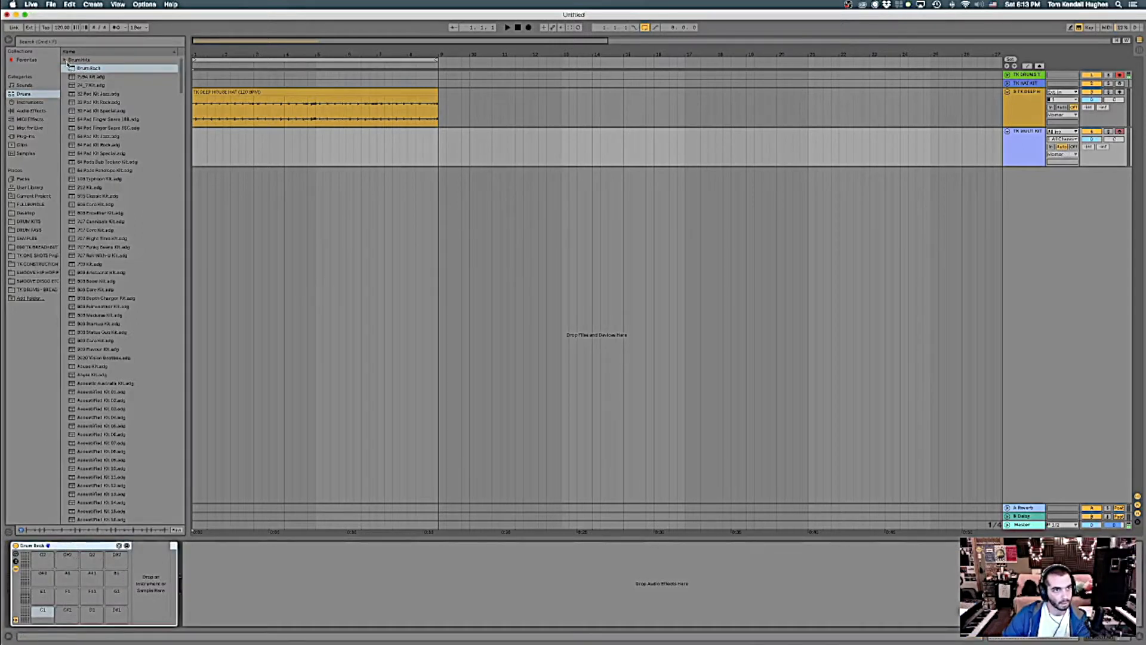
Audition the samples in the TK DRUMS: BREAD pack's TK KICKS folder and load TK KICK 7 onto the C1 pad.
click(25, 240)
click(30, 263)
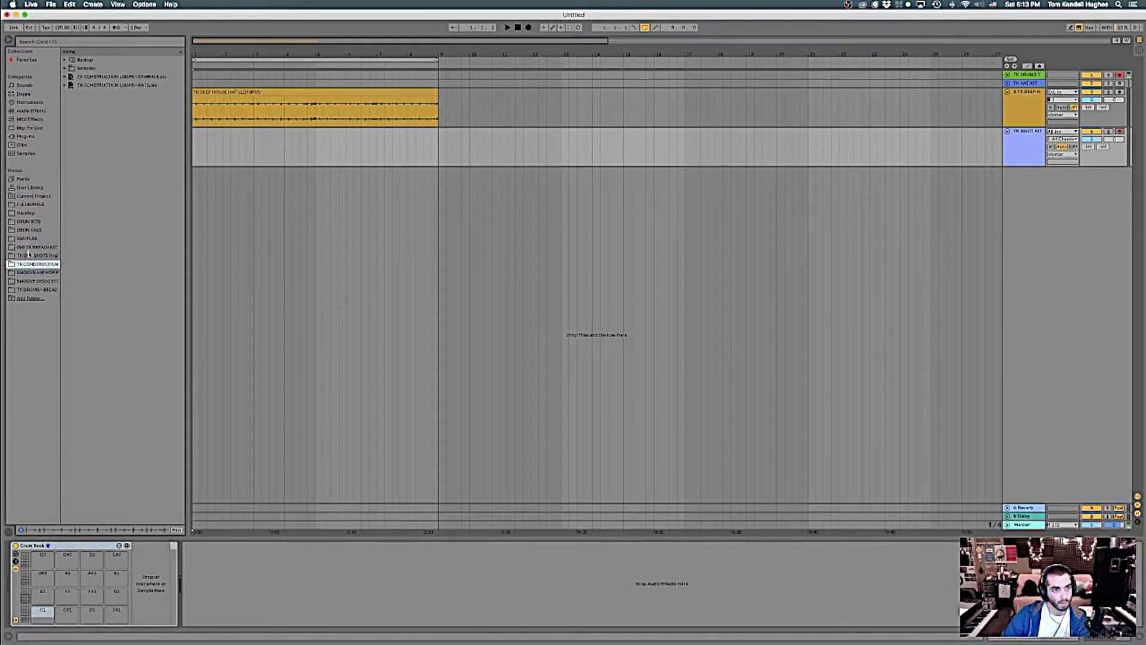
click(28, 290)
click(66, 102)
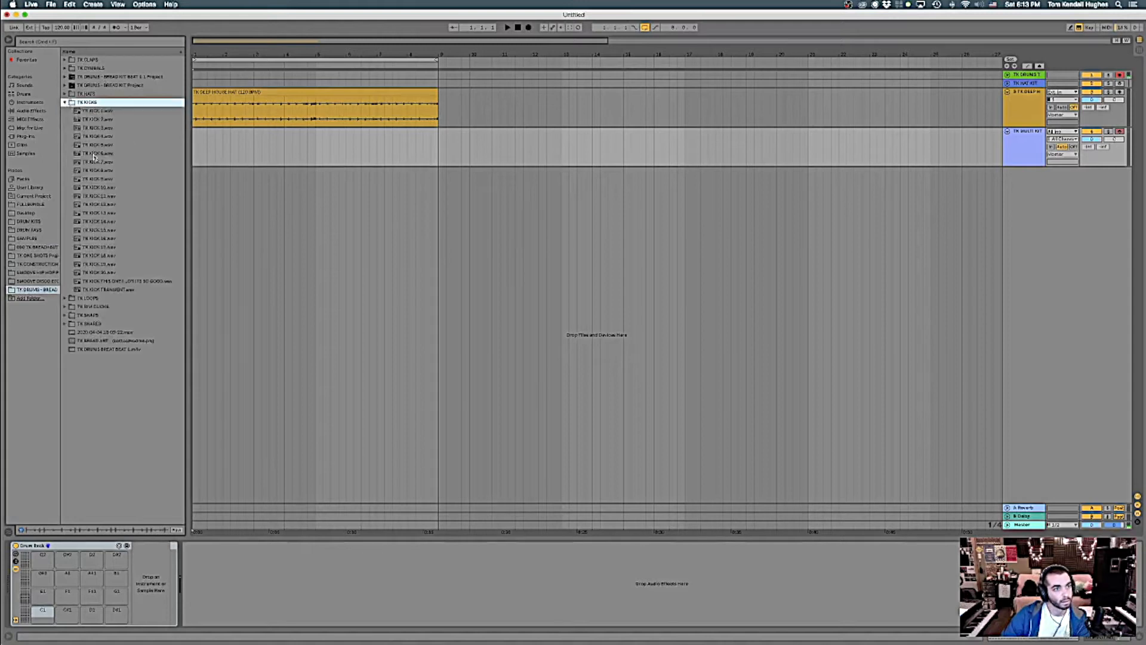
key(Down)
key(Down)
key(Down)
key(Down)
key(Down)
key(Down)
key(Down)
key(Down)
key(Down)
key(Down)
key(Down)
key(Down)
key(Down)
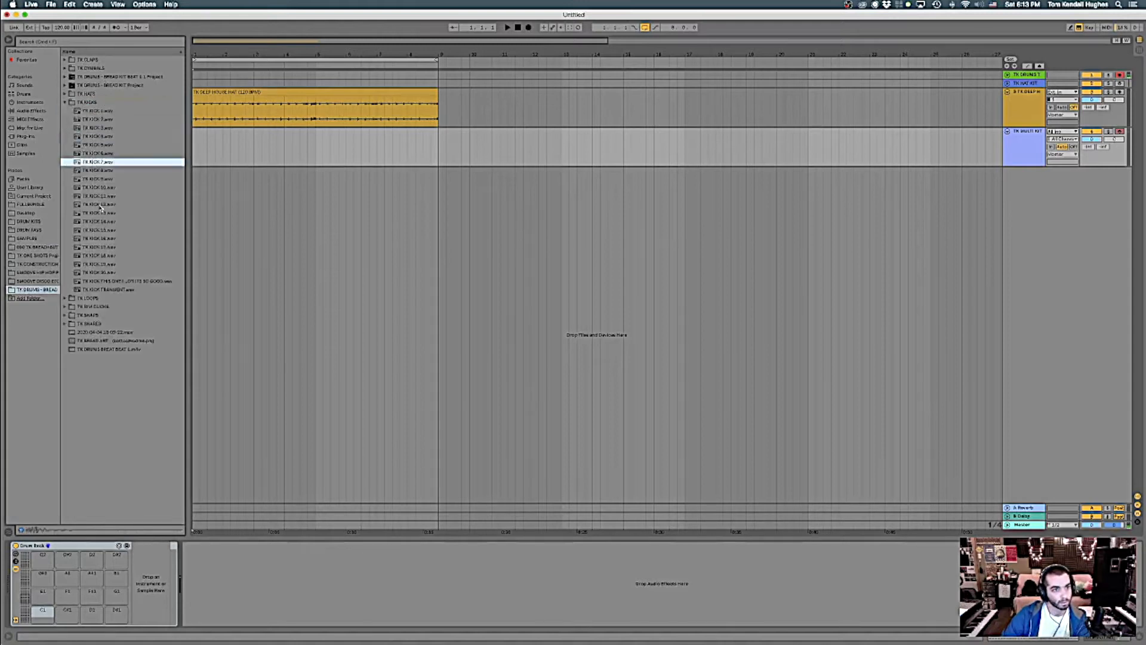
key(Up)
key(Up)
key(Up)
key(Up)
key(Up)
key(Up)
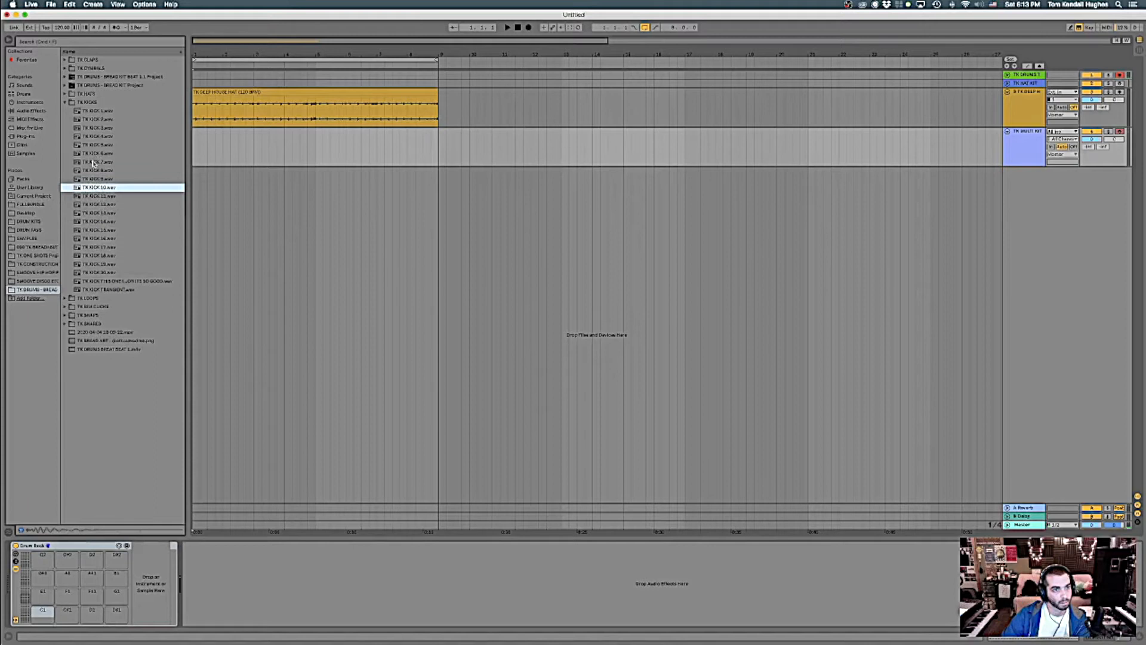
drag(161, 375, 44, 613)
Load TK KICK 8, 9 and 10 together onto the three pads following C1 and select the TK KICK 7 pad.
click(88, 171)
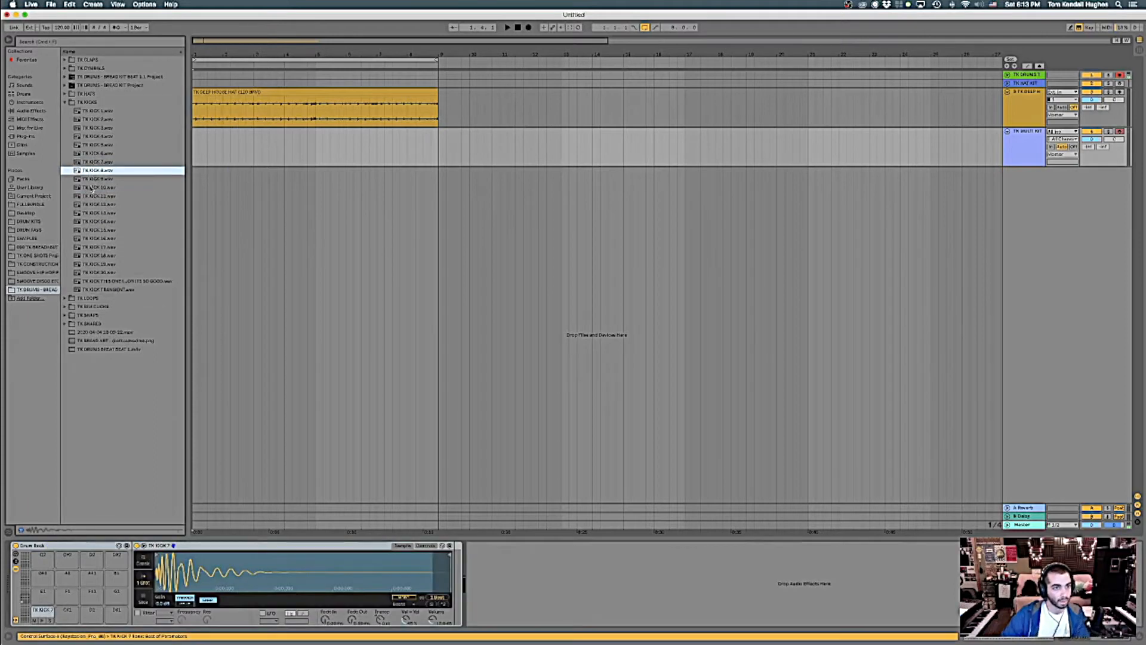
shift+click(91, 187)
drag(94, 174, 63, 617)
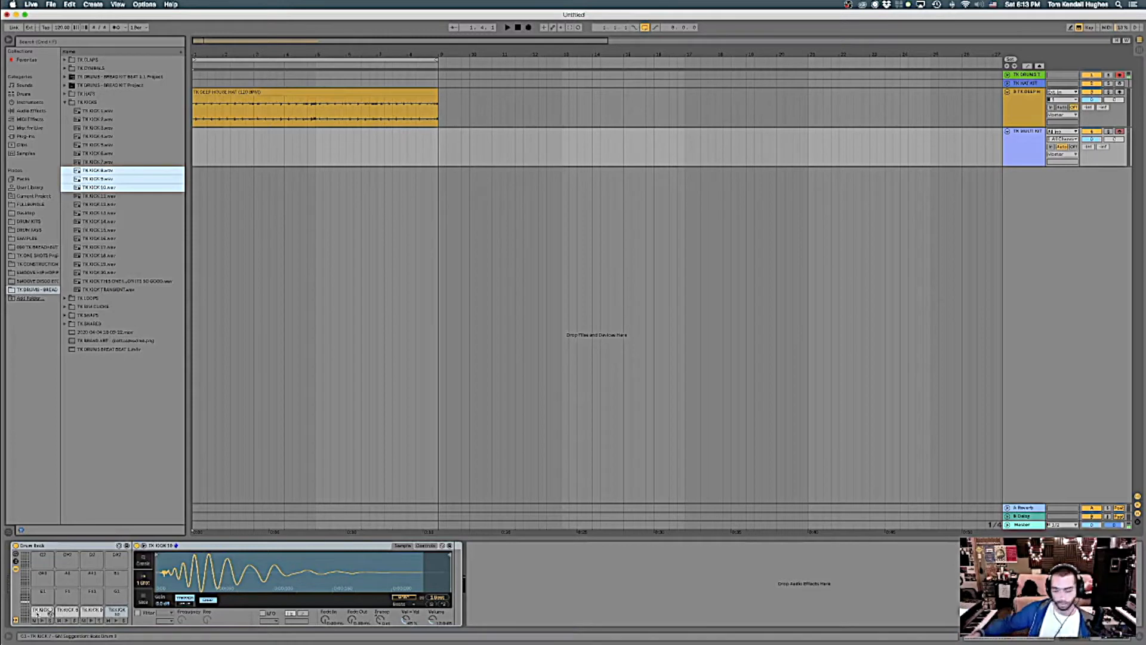
click(37, 612)
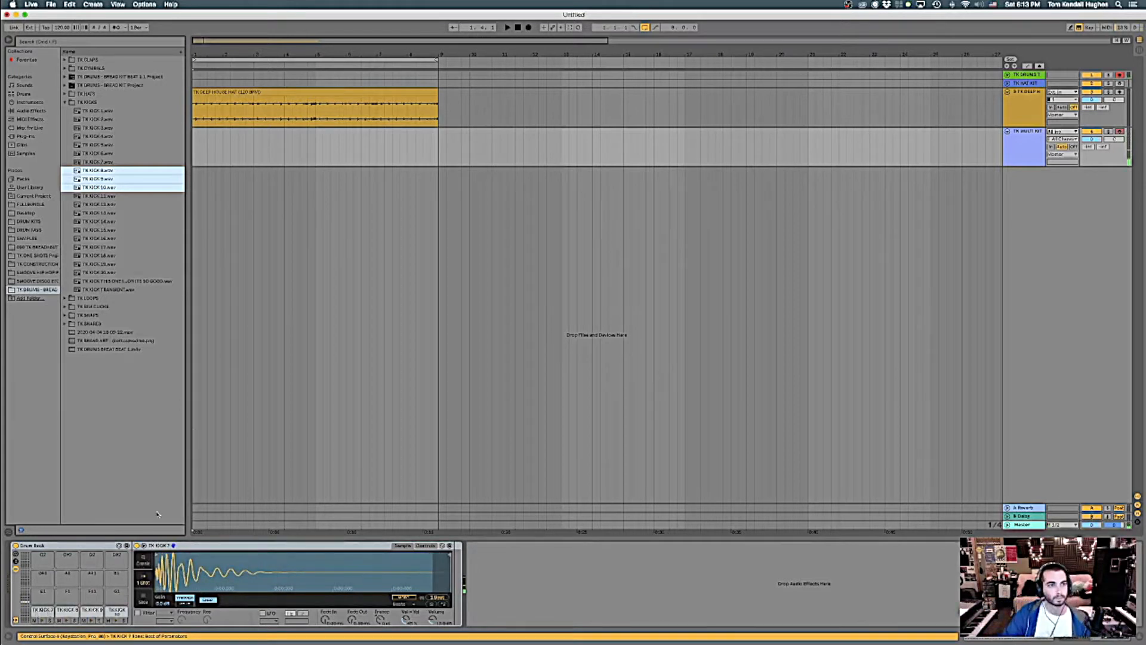
From the TK RIM CLICKS folder, load TK RIM 3 onto the E1 pad and TK RIM 7, 8 and 9 onto the next three pads.
click(64, 102)
click(64, 119)
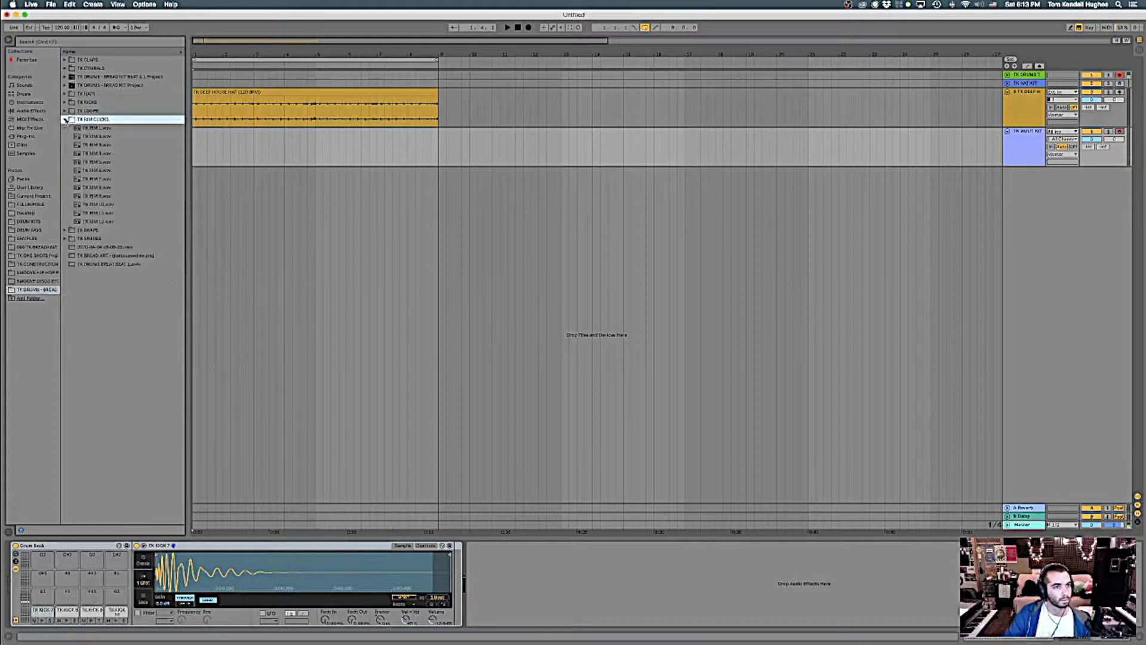
click(89, 145)
drag(89, 146, 43, 597)
click(88, 179)
shift+click(91, 196)
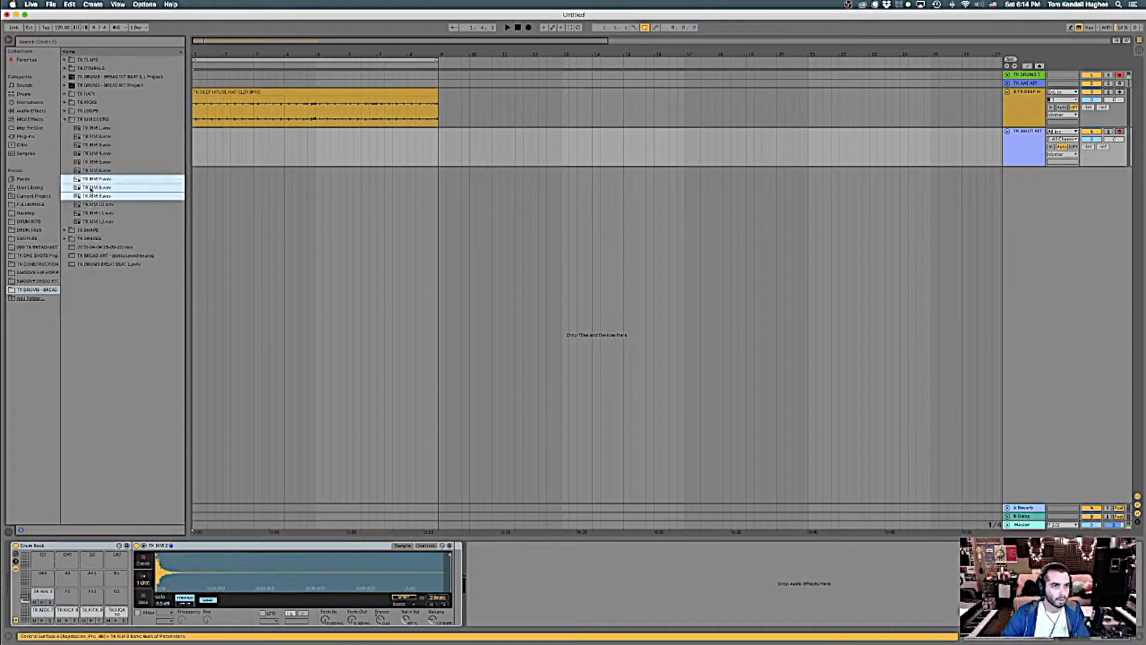
drag(76, 600, 71, 588)
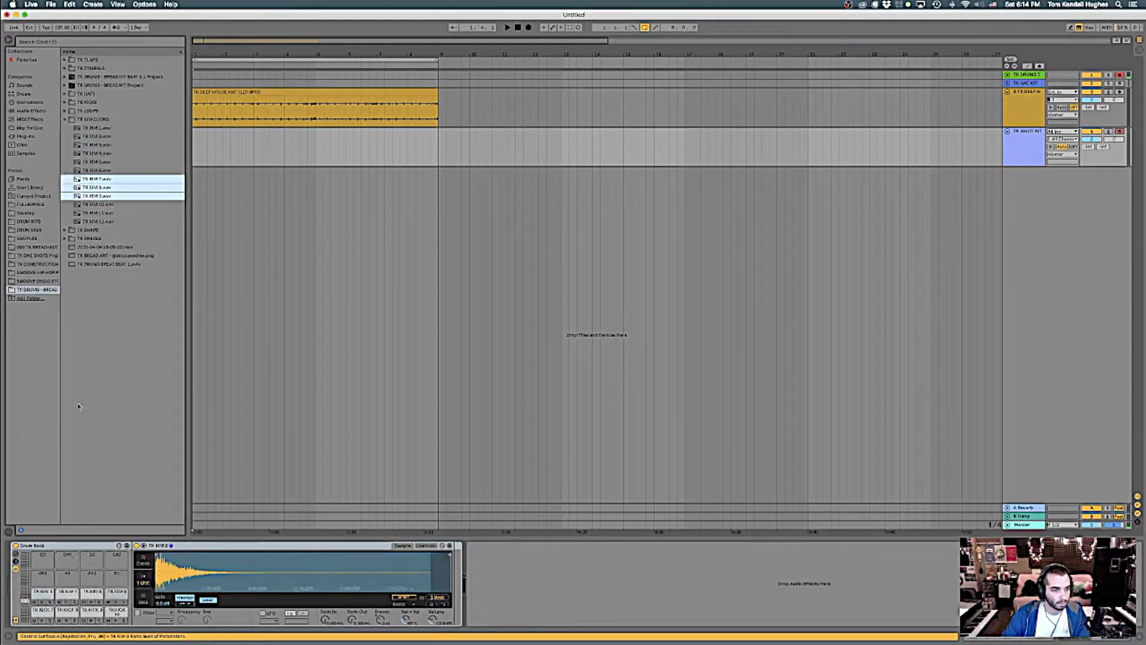
Load TK SNARE 10 to 13 from the TK SNARES folder onto the row of pads above the rims, then collapse the folder.
click(65, 120)
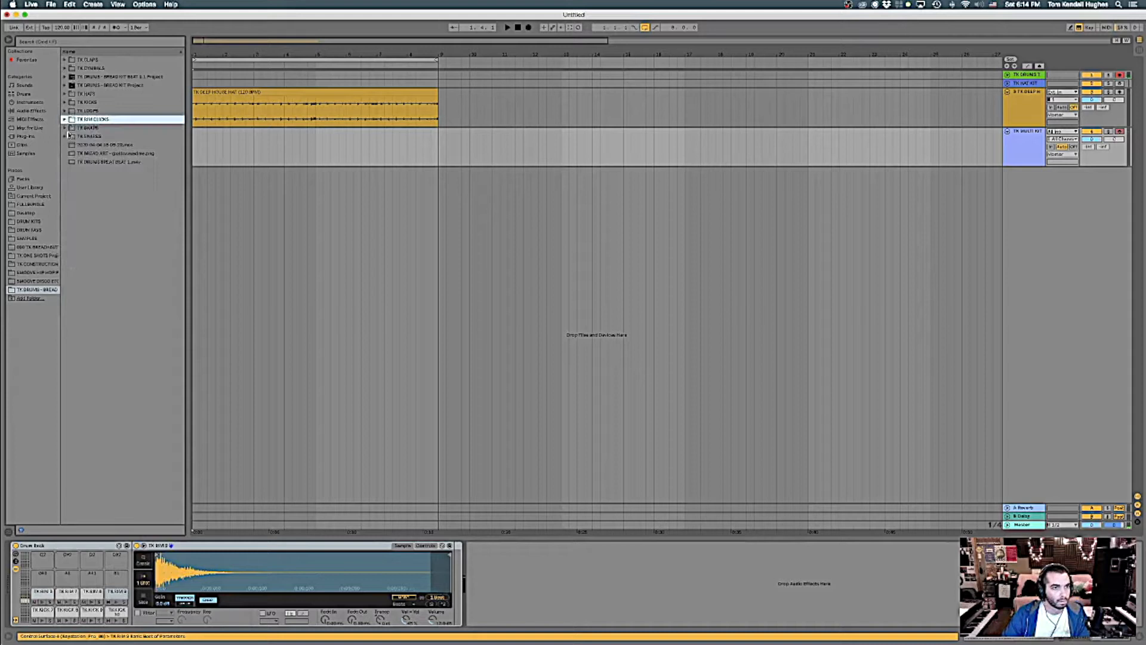
click(65, 136)
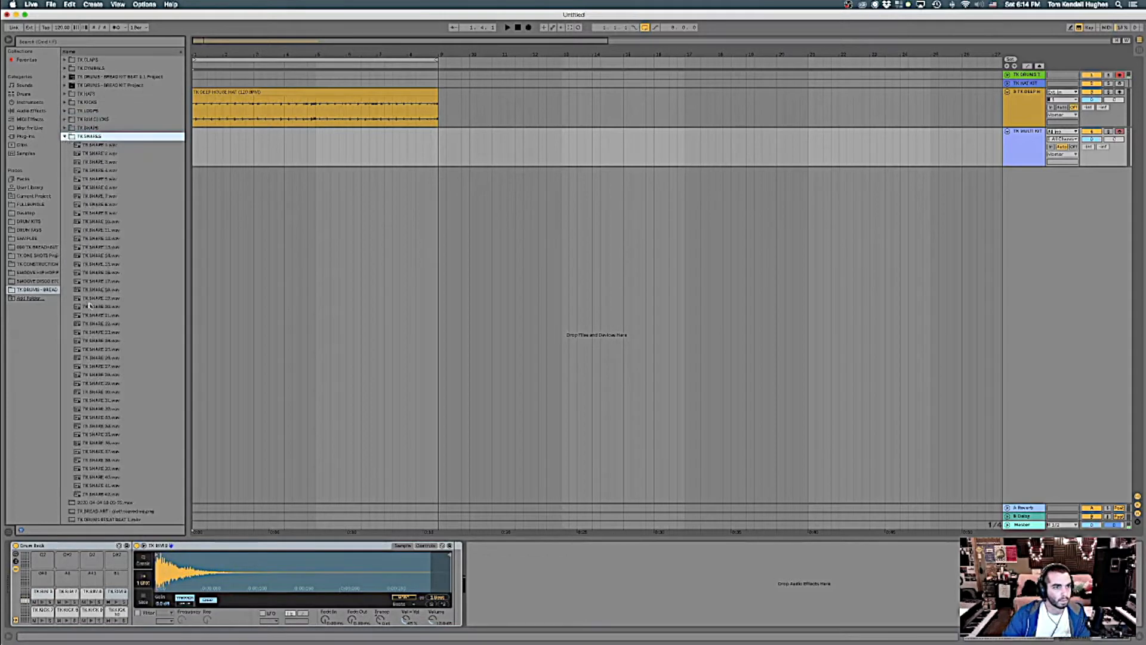
click(101, 222)
shift+click(100, 247)
drag(101, 230, 44, 578)
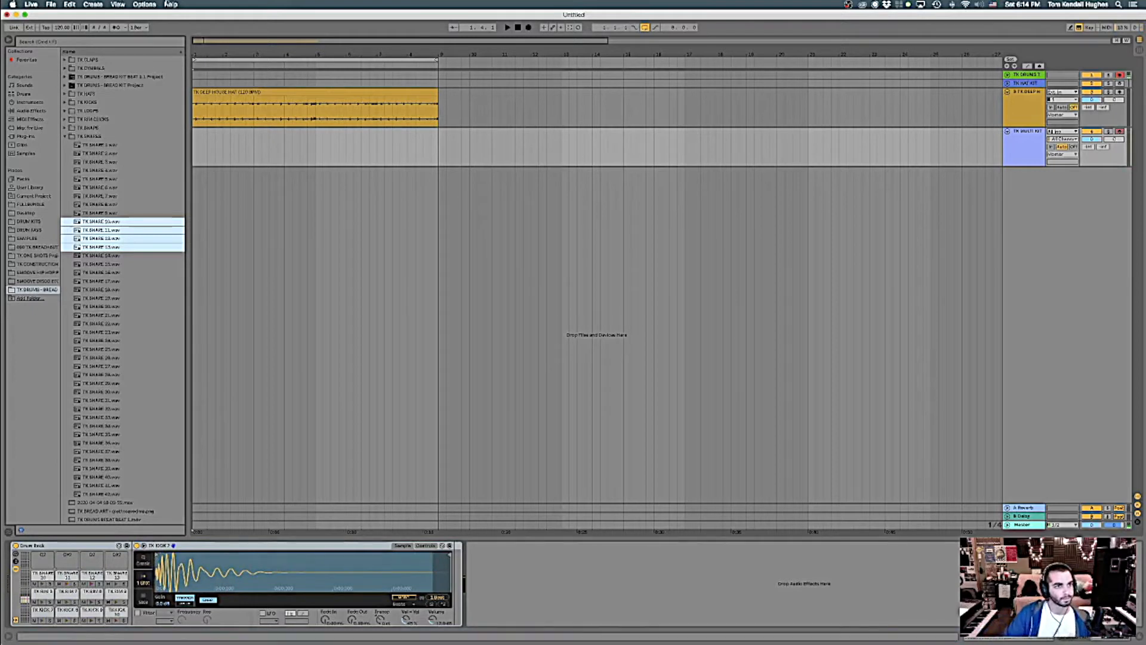
click(65, 136)
Select the TK MULTI KIT track and set the metronome count-in to 1 bar.
click(479, 249)
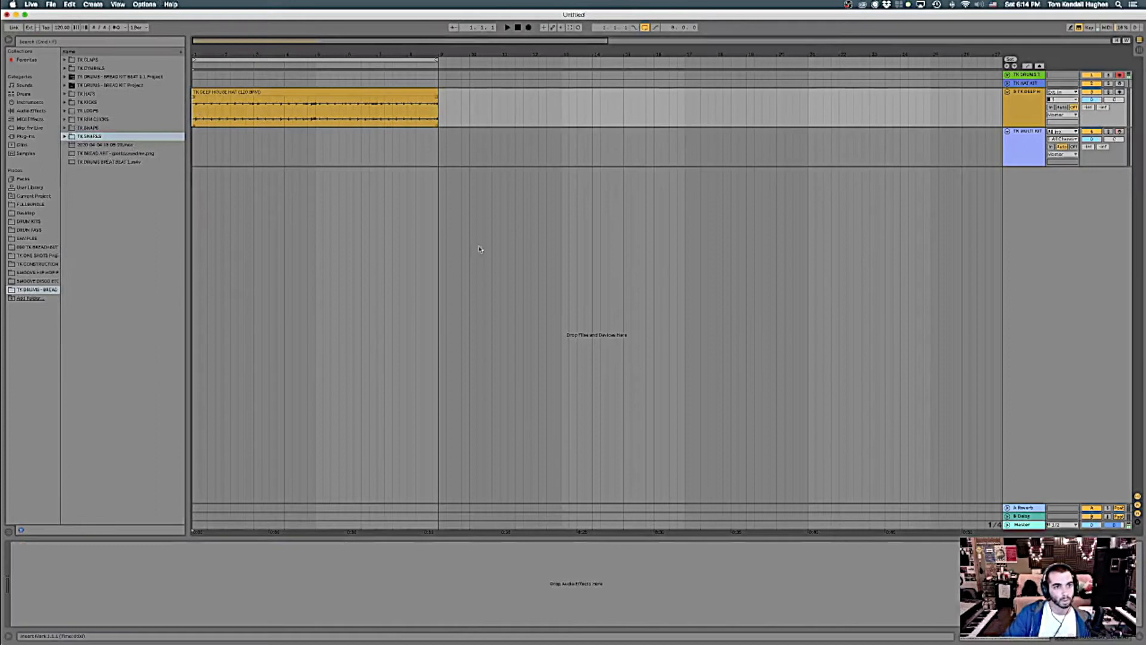
click(196, 153)
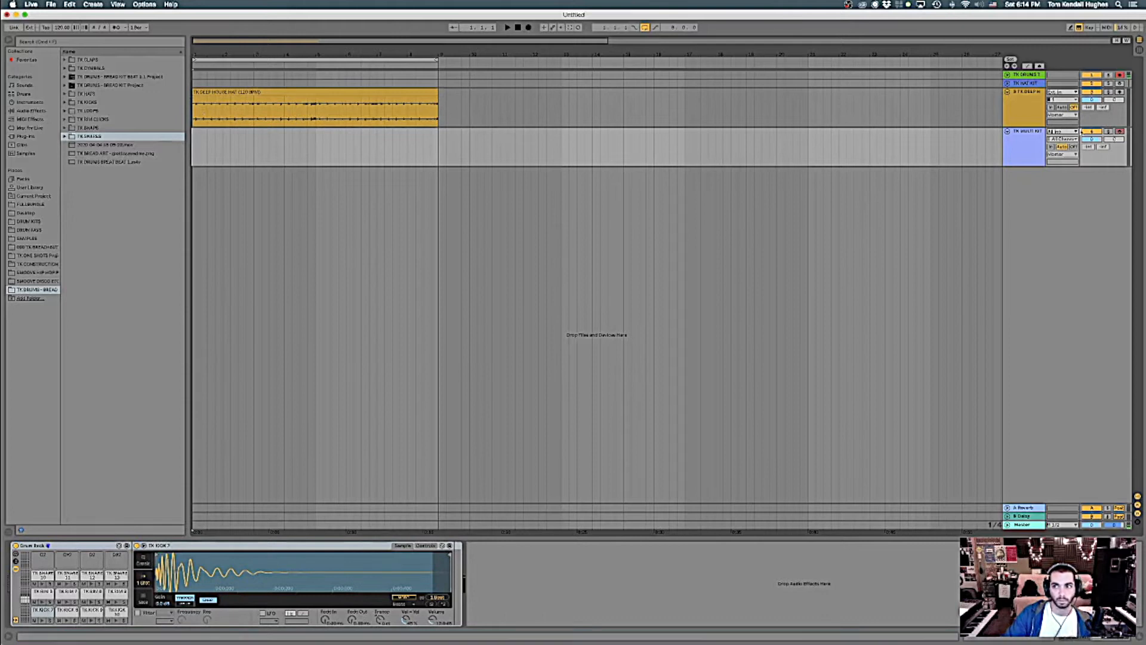
click(1018, 146)
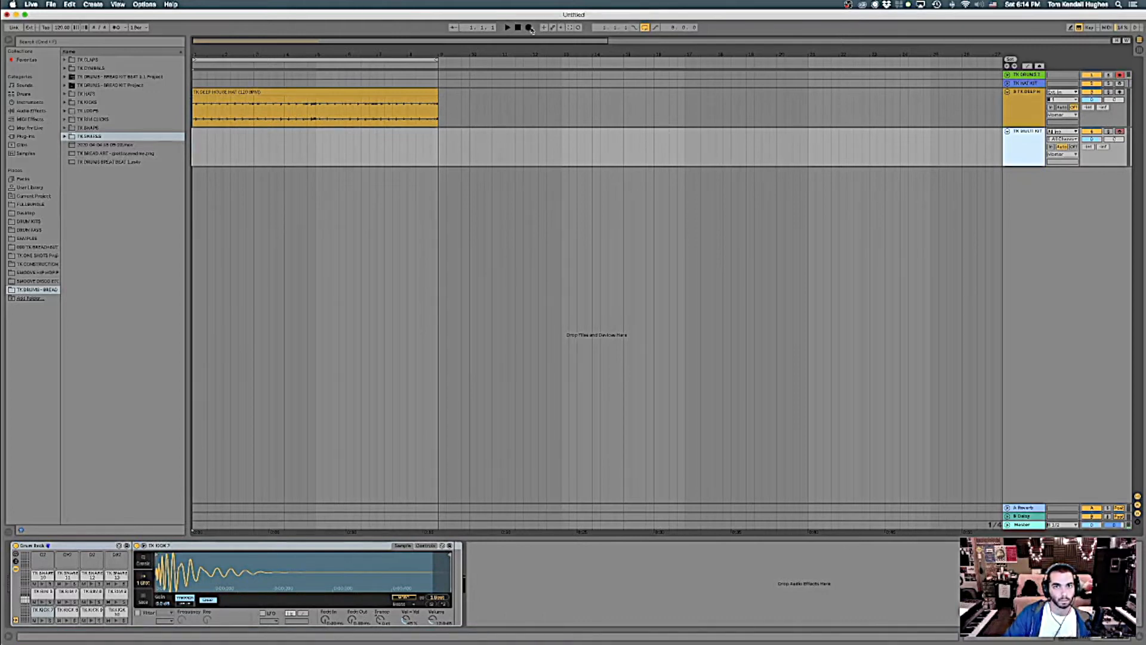
click(125, 27)
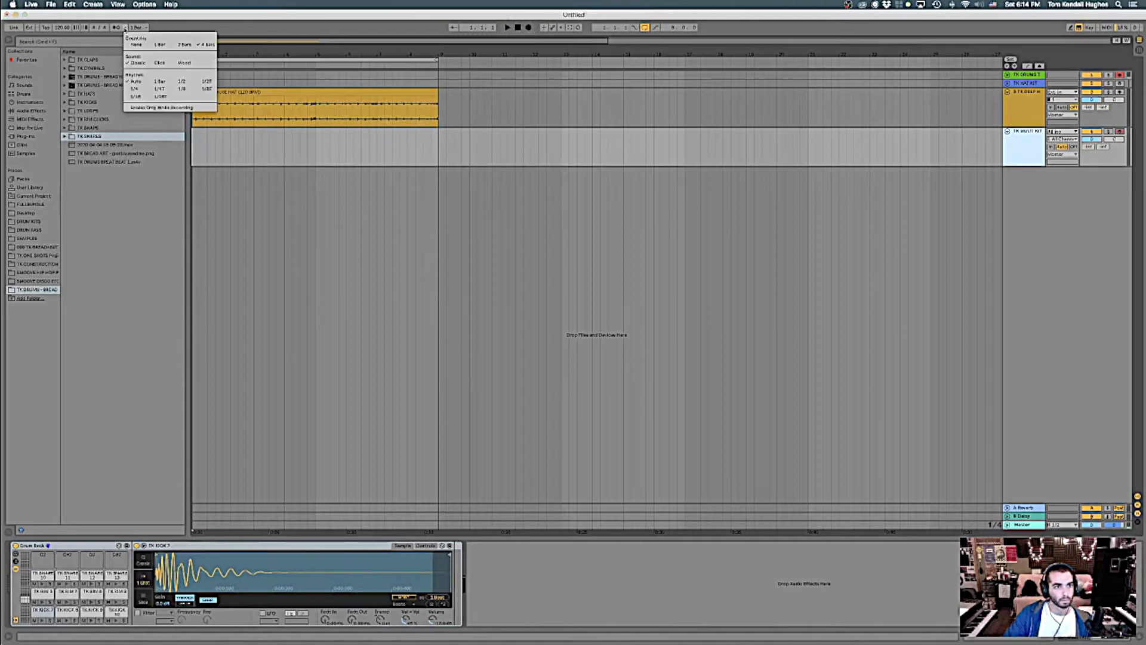
click(160, 45)
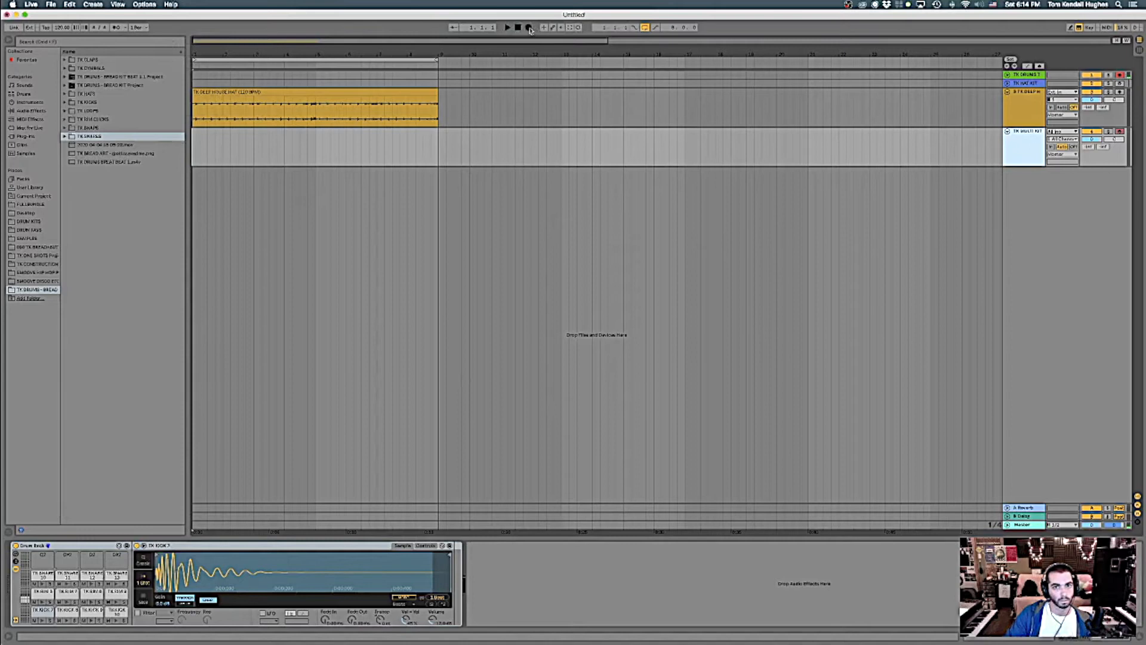
Turn on the metronome and record an eight-bar drum pattern on the TK MULTI KIT track over the hat loop.
click(115, 28)
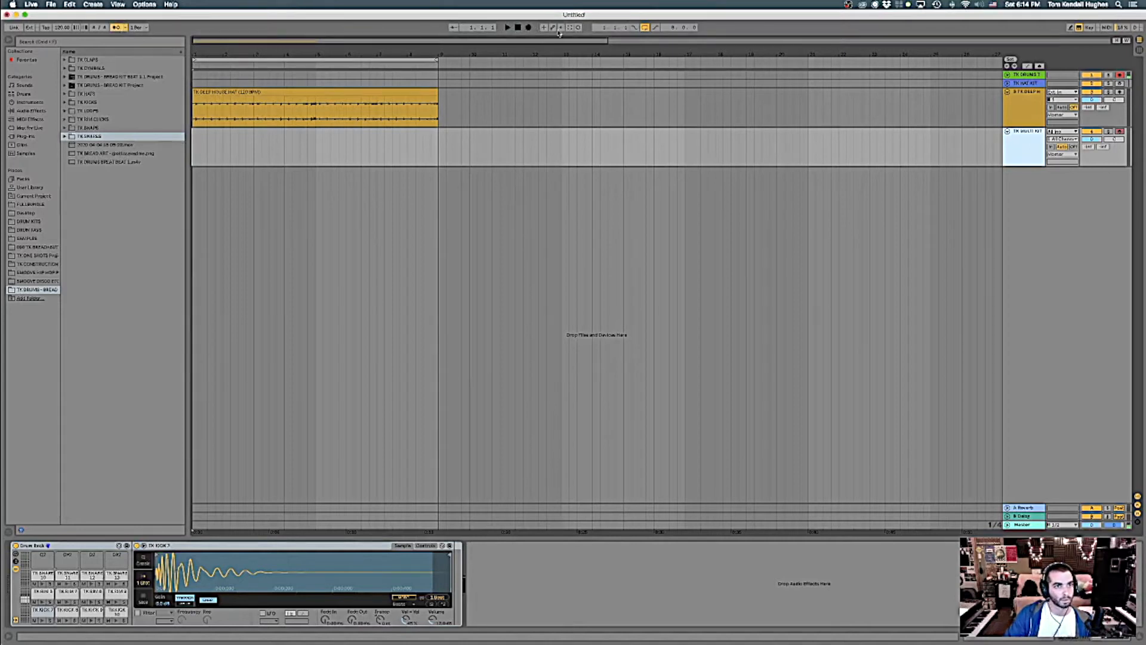
click(529, 27)
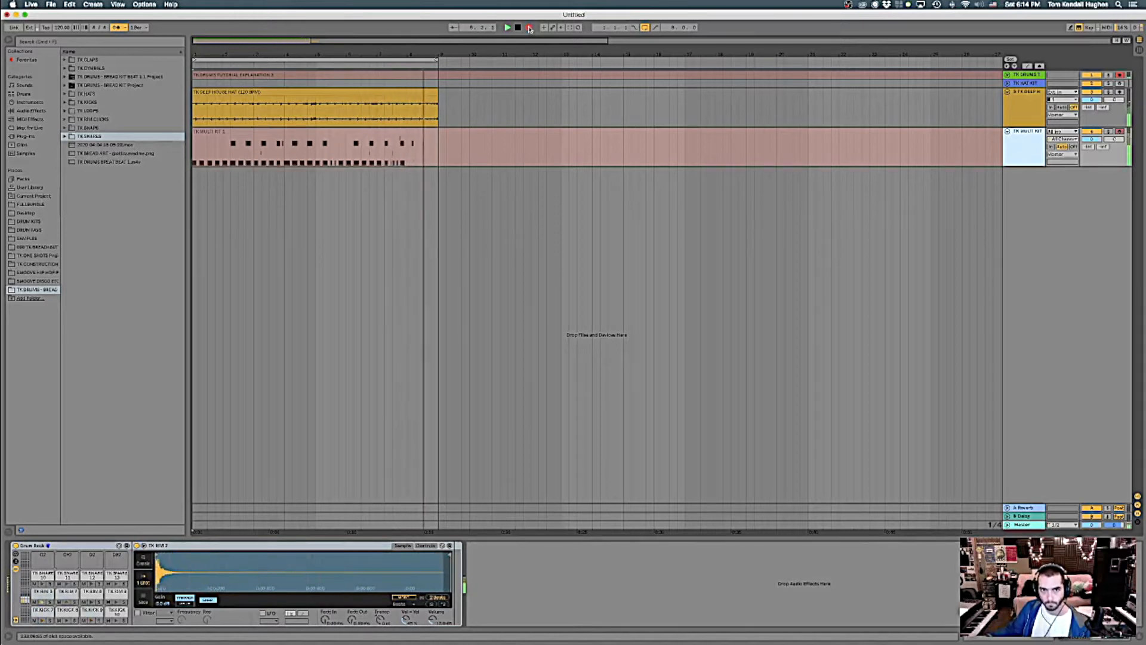
click(530, 29)
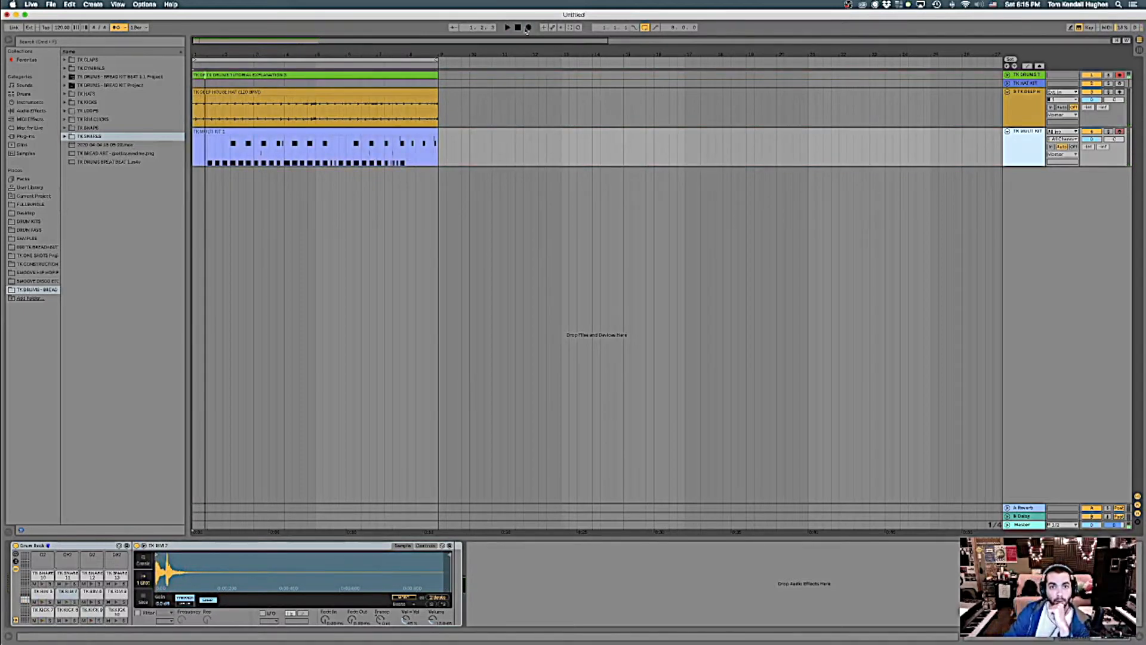
Enable MIDI arrangement overdub and play the recorded drum pattern with the hat loop from the start.
click(544, 29)
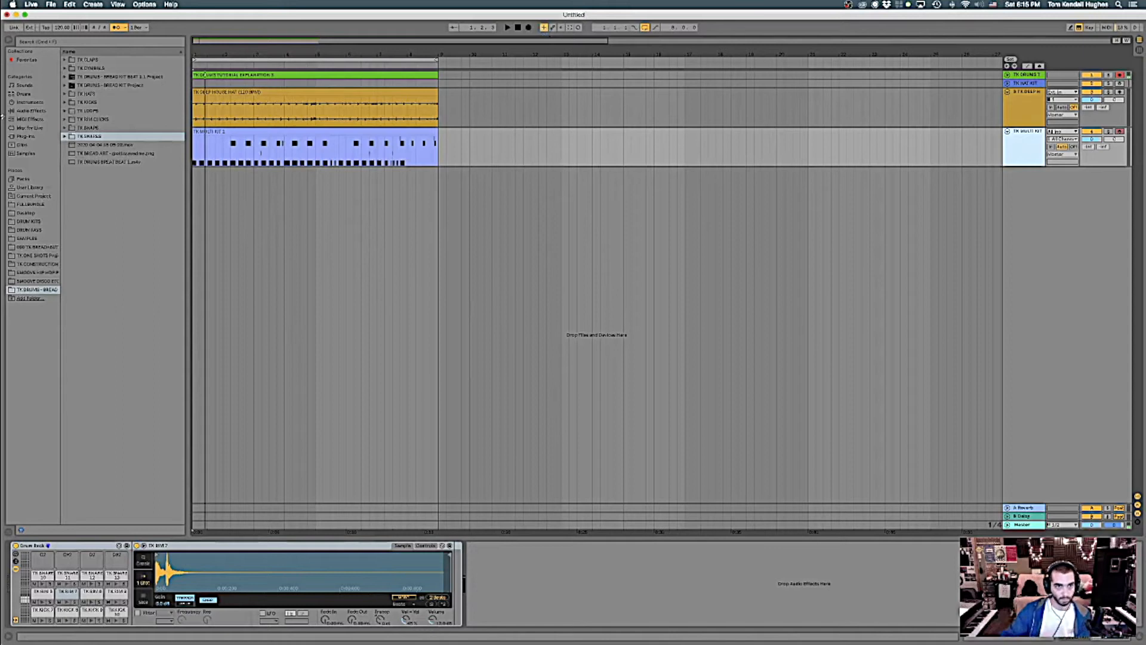
click(518, 27)
key(space)
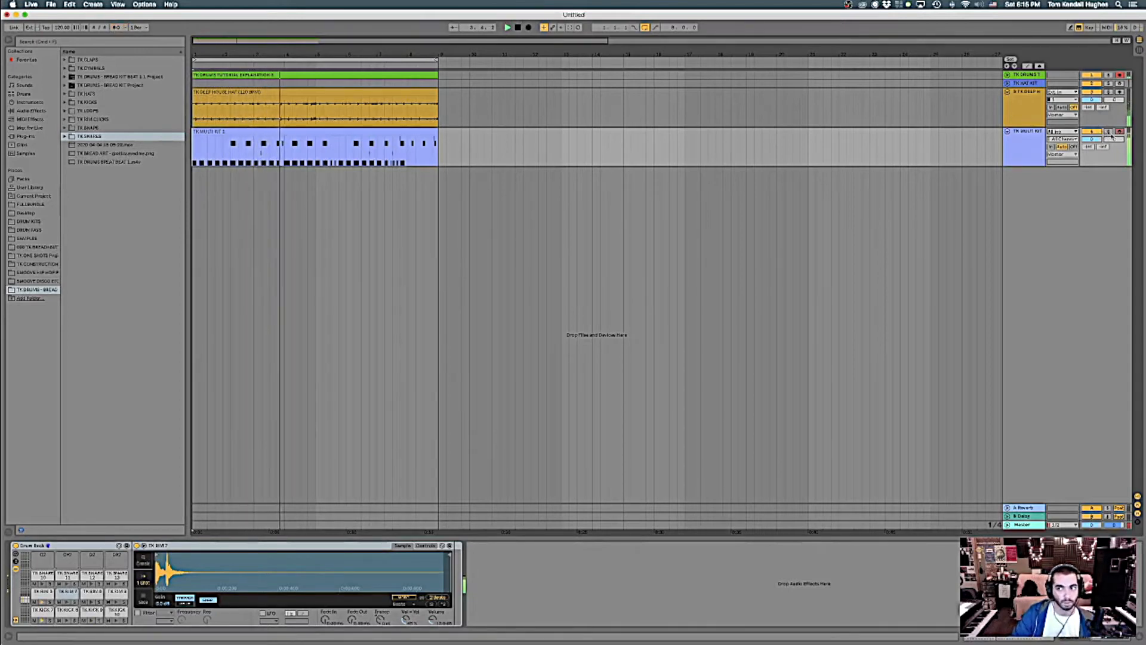
Unfold the TK DRUMS TUTORIAL EXPLANATION track and delete the clip recorded on it.
click(1021, 74)
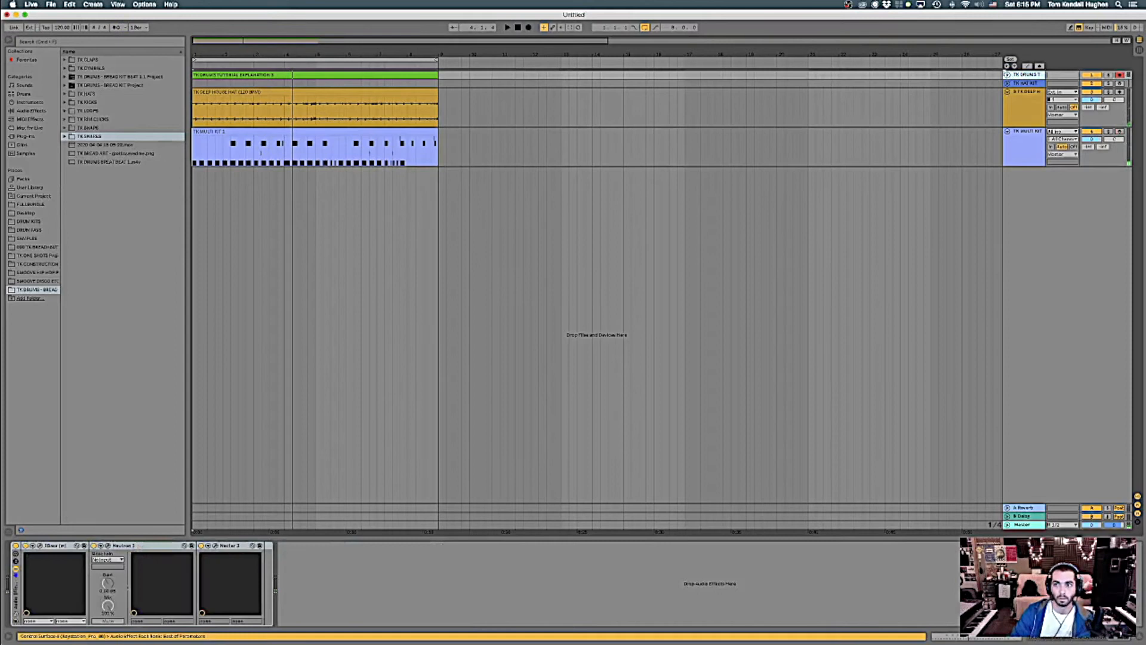
click(1007, 75)
click(291, 76)
key(Delete)
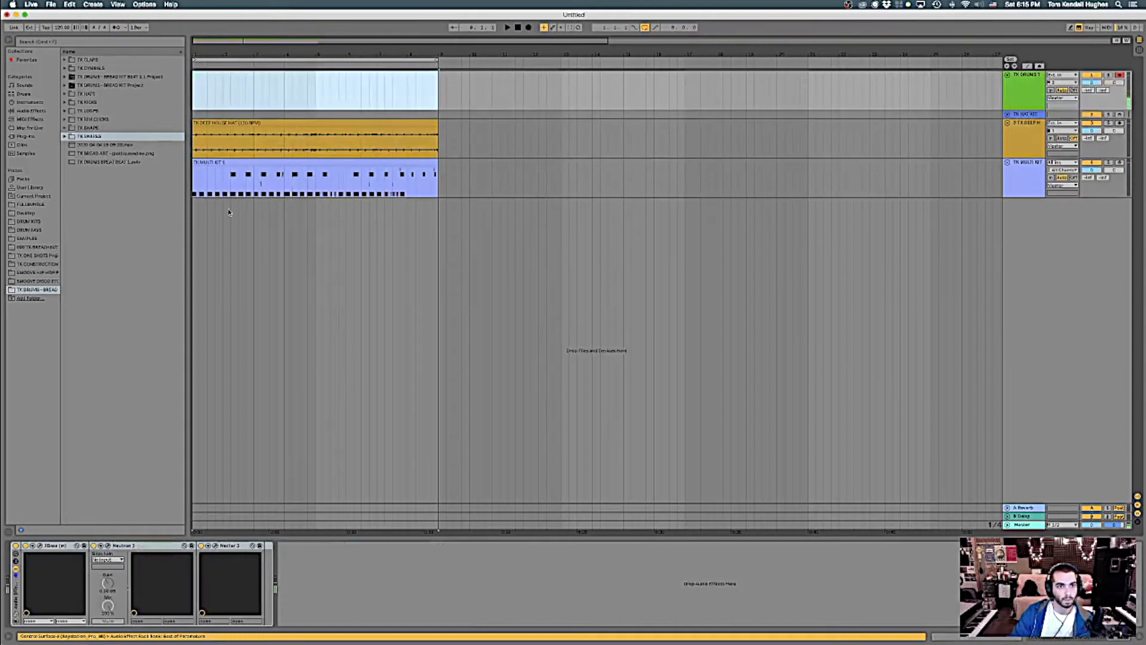
Play the TK MULTI KIT drum pattern from the start, soloing its track to hear it alone.
click(197, 189)
key(space)
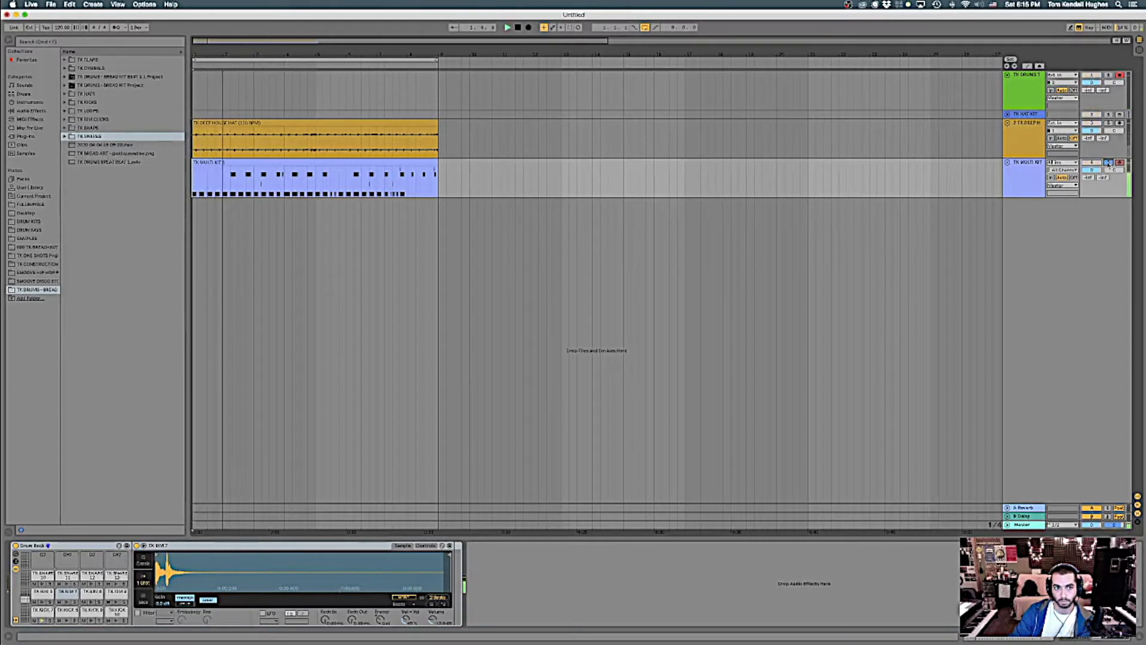
click(1109, 163)
key(space)
key(space)
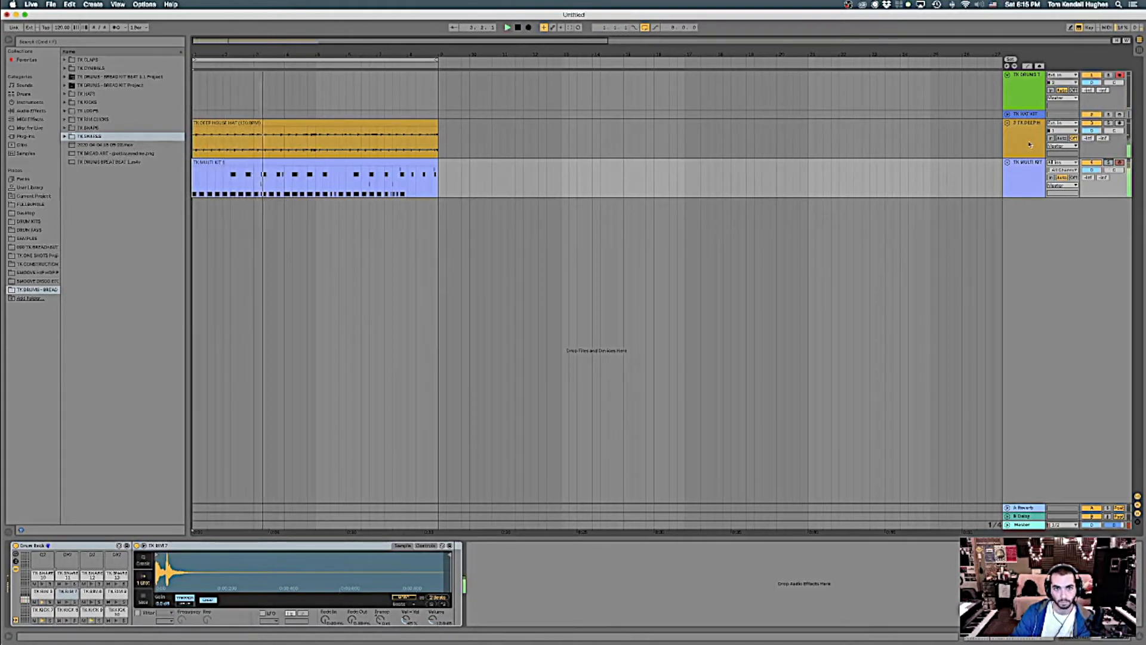
Solo the TK DEEP HOUSE HAT loop and play it from the start, then play it unsoloed with the drum pattern.
key(space)
click(1108, 123)
click(195, 149)
key(space)
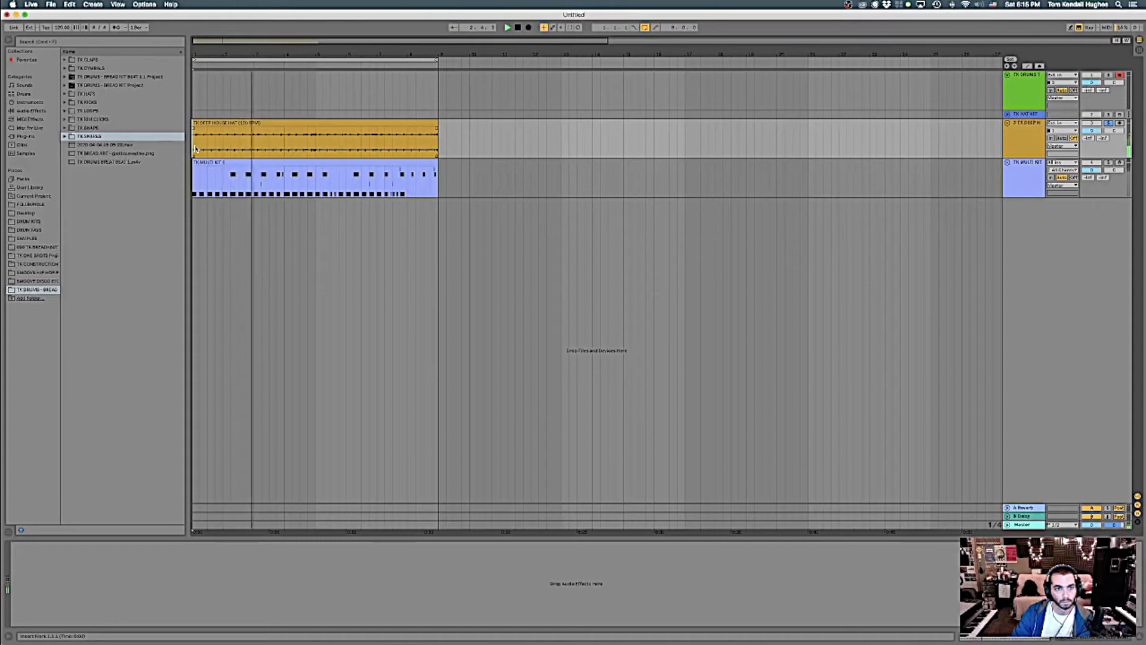
key(space)
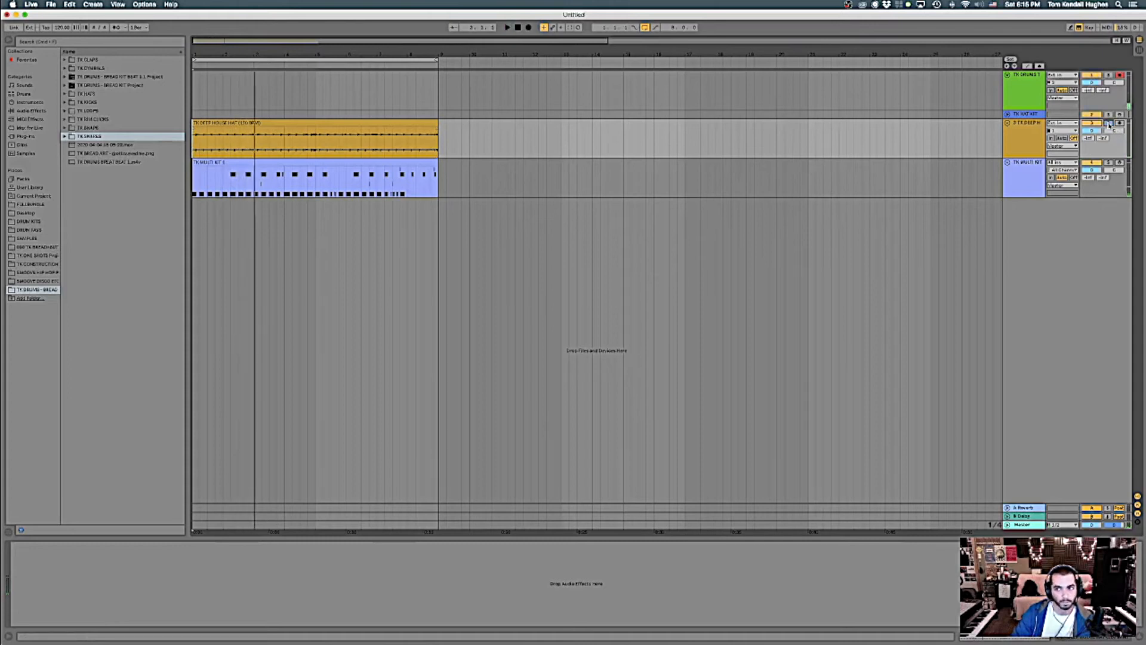
key(space)
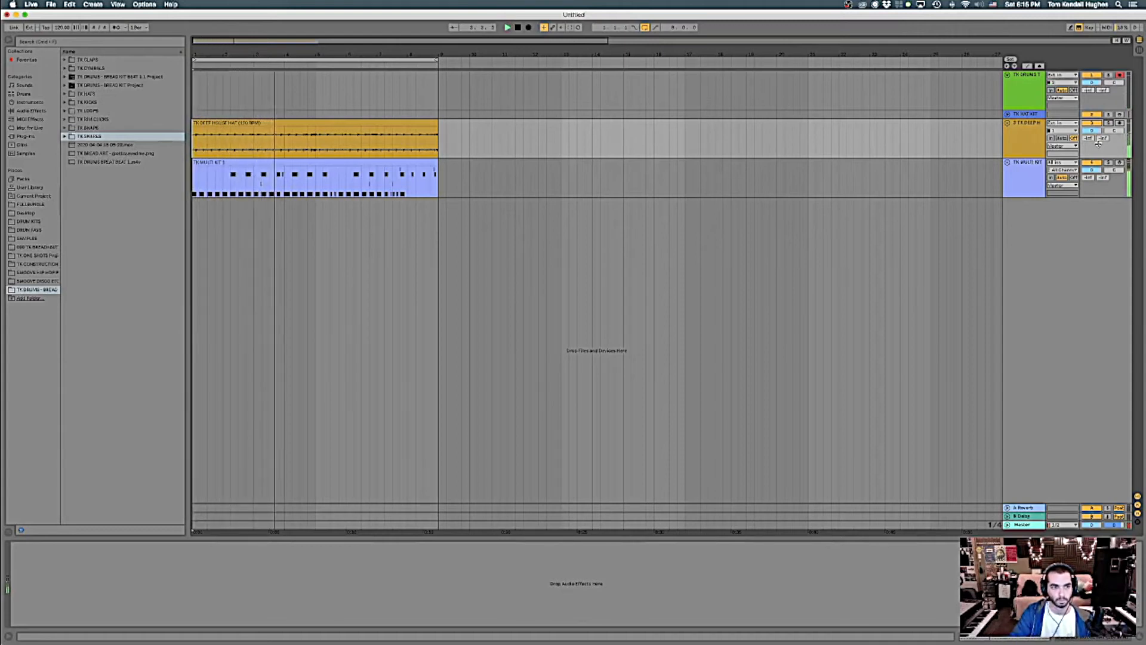
key(space)
Fold the hat loop and TK MULTI KIT tracks, and move the TK HAT KIT track below them and unfold it.
click(1015, 132)
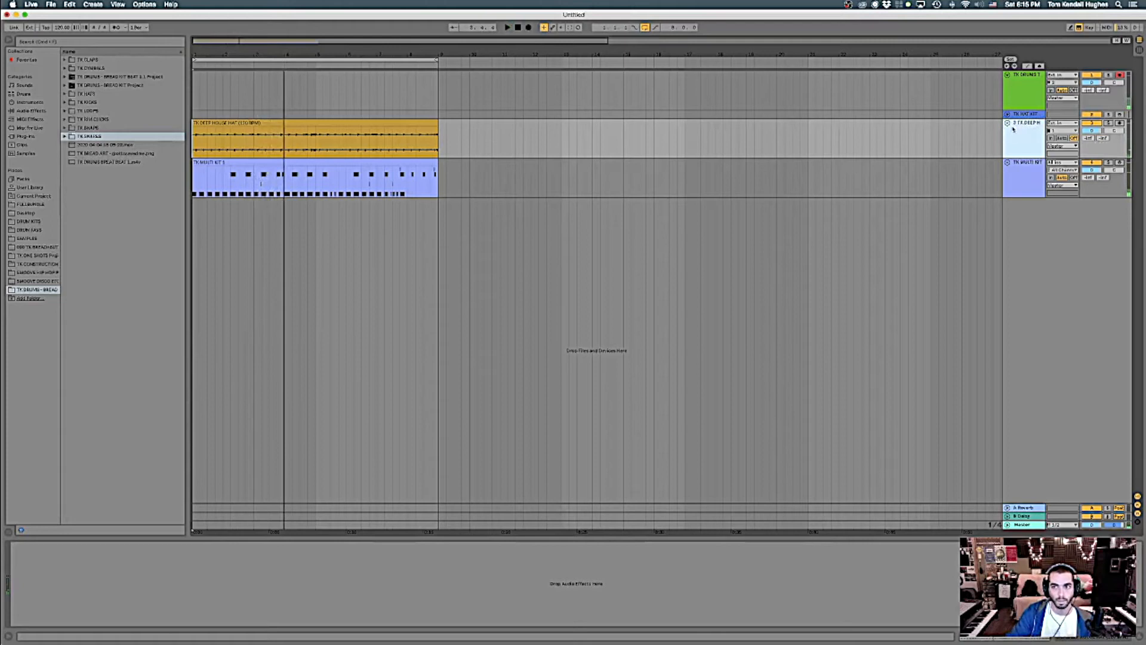
click(1007, 122)
click(1007, 131)
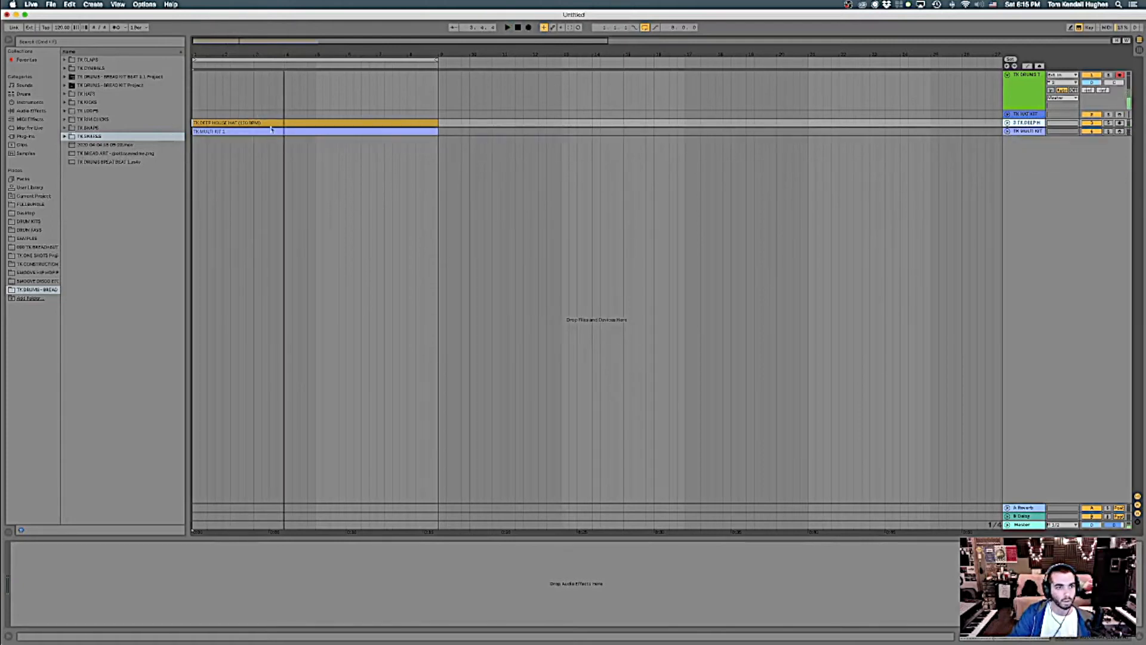
drag(1021, 114, 1010, 137)
click(1007, 131)
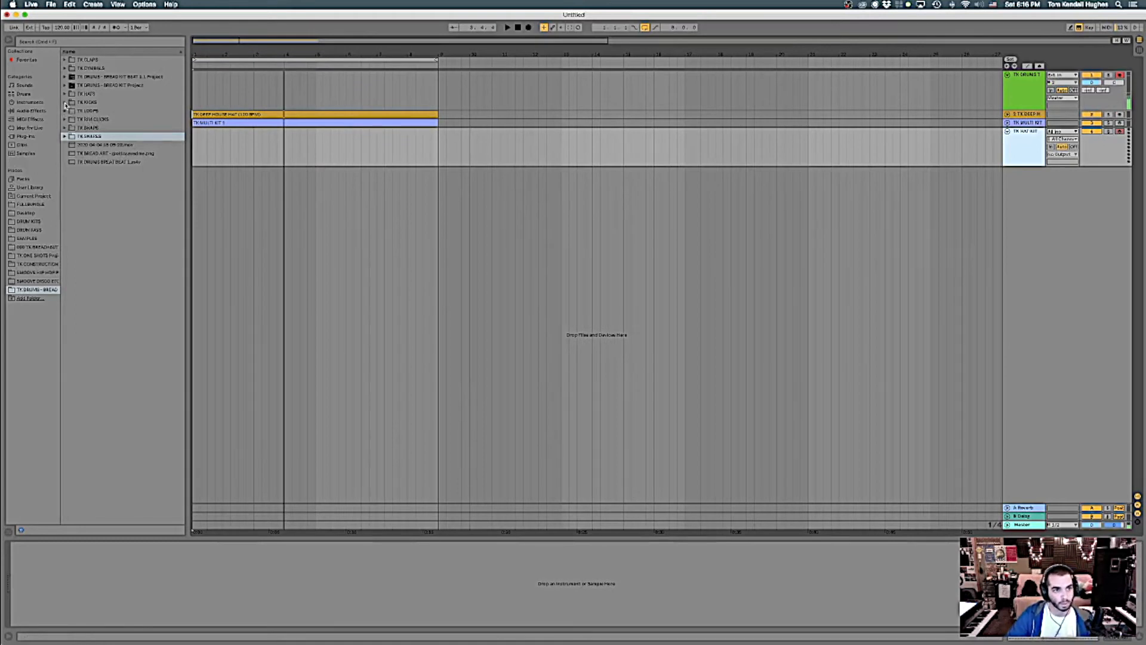
Expand the TK HATS folder and its TK Z14 HATS subfolder in the sample library and select the first hat sample.
click(65, 102)
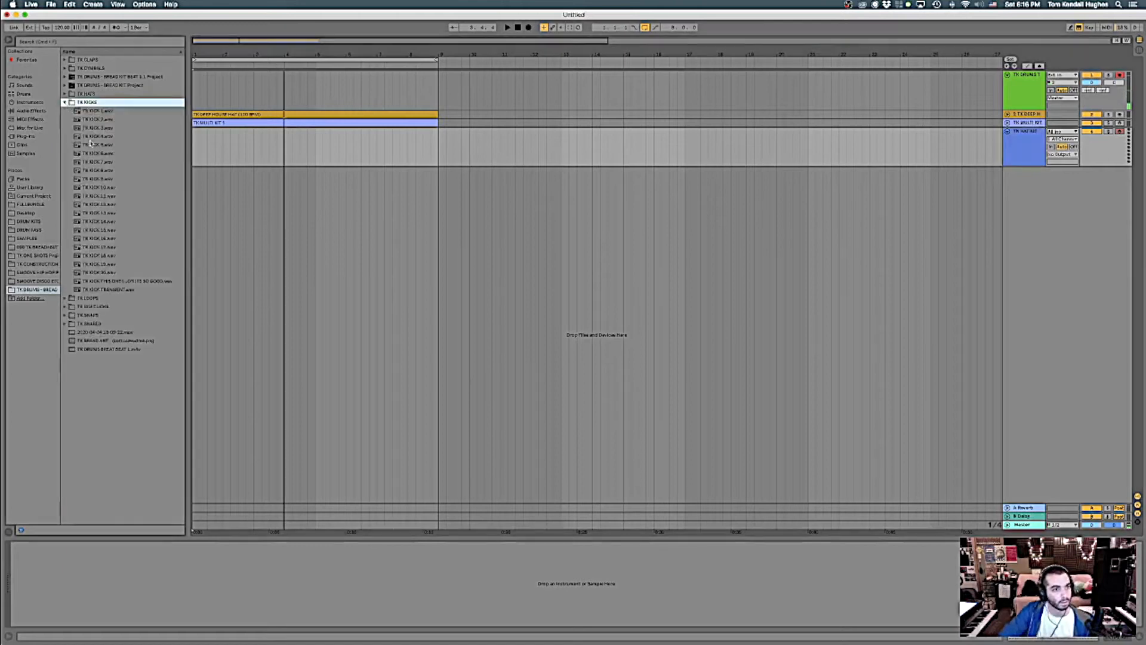
click(65, 103)
click(1017, 143)
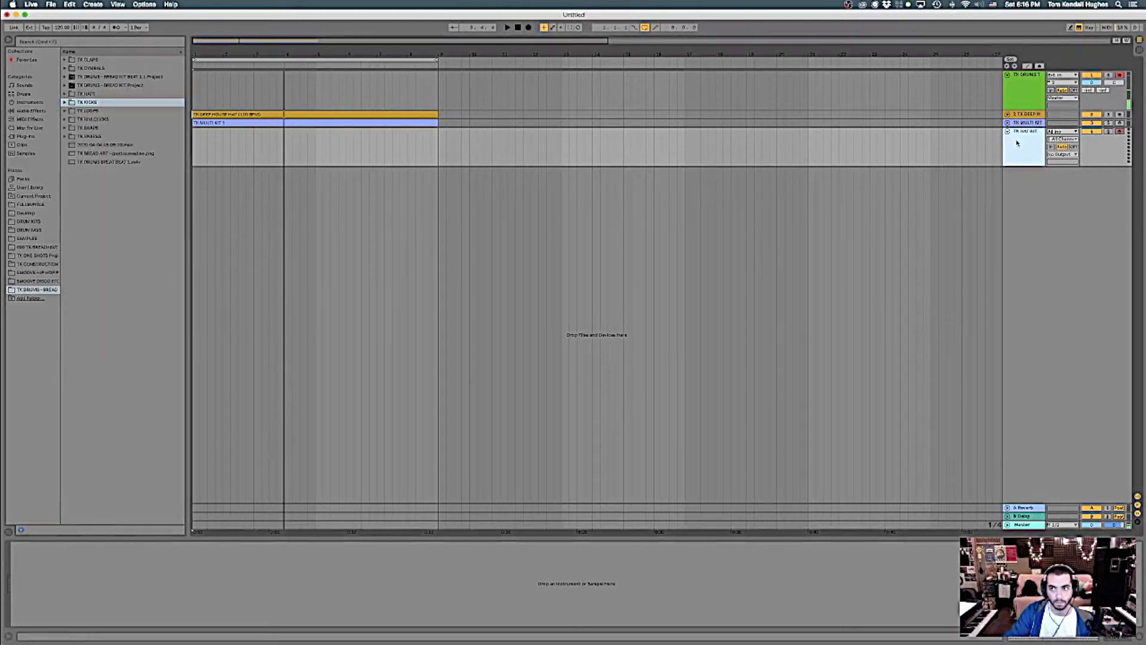
click(65, 94)
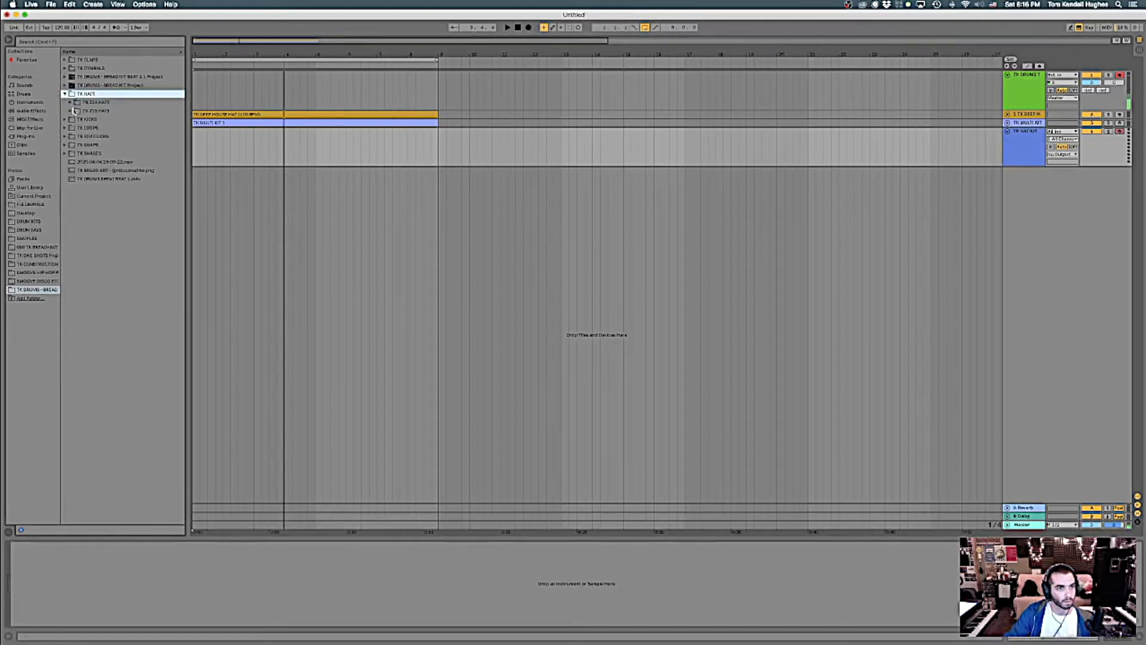
click(70, 103)
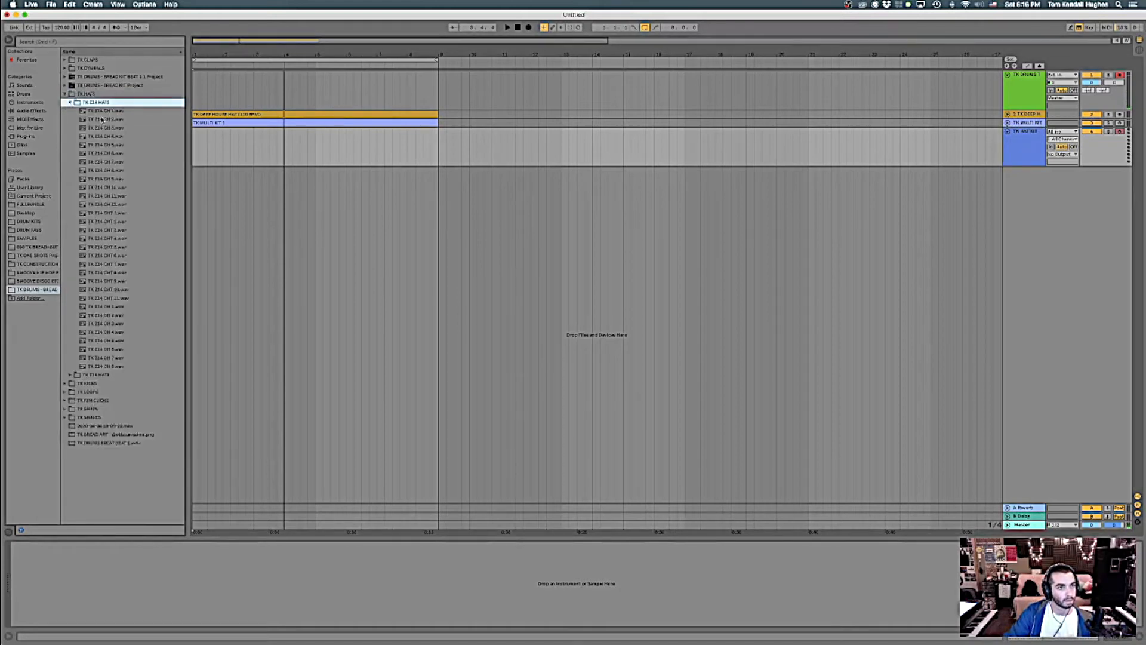
click(107, 112)
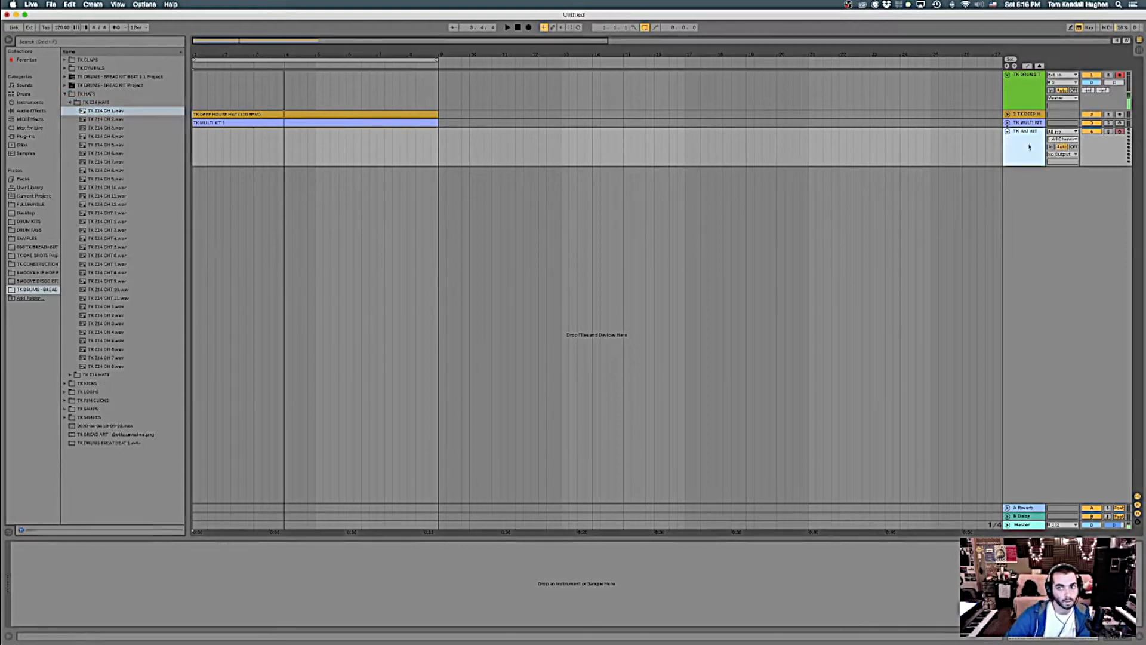
Add an empty Drum Rack to the TK HAT KIT track and load all TK Z14 hat samples onto its pads from C1.
click(26, 95)
drag(80, 70, 204, 149)
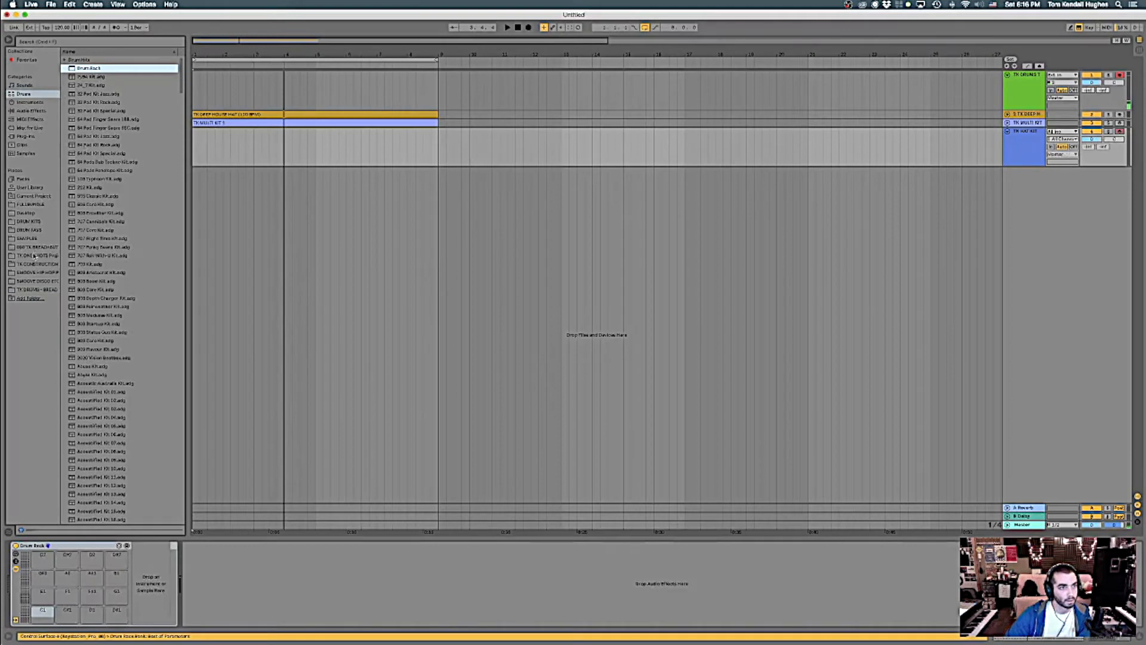
click(35, 289)
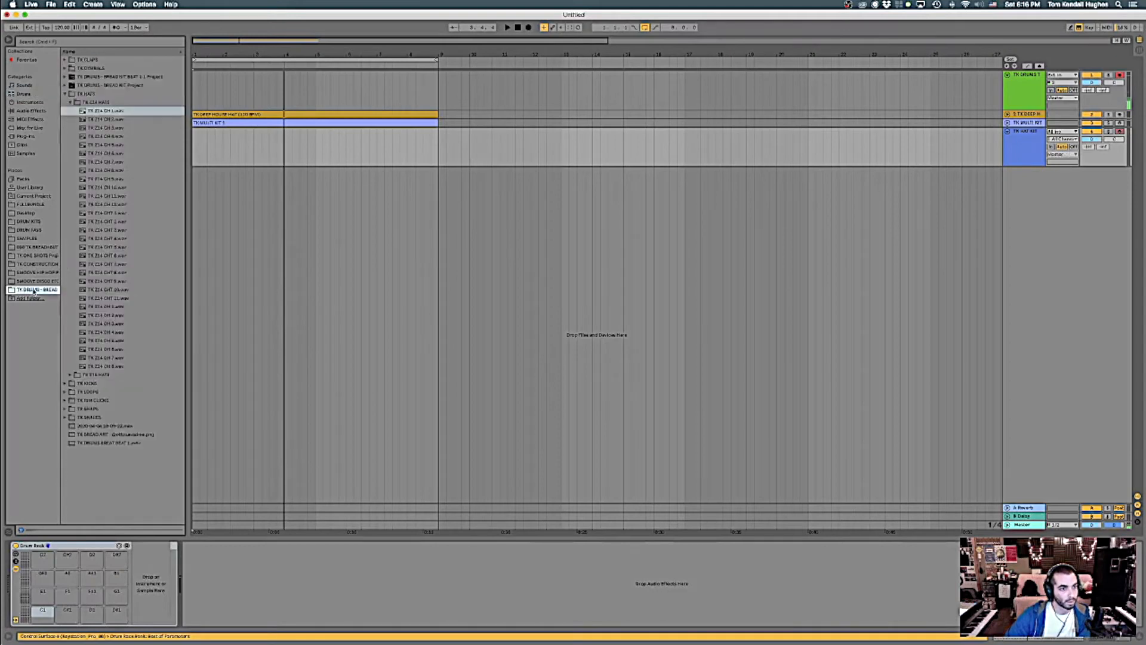
shift+click(103, 366)
drag(102, 115, 44, 618)
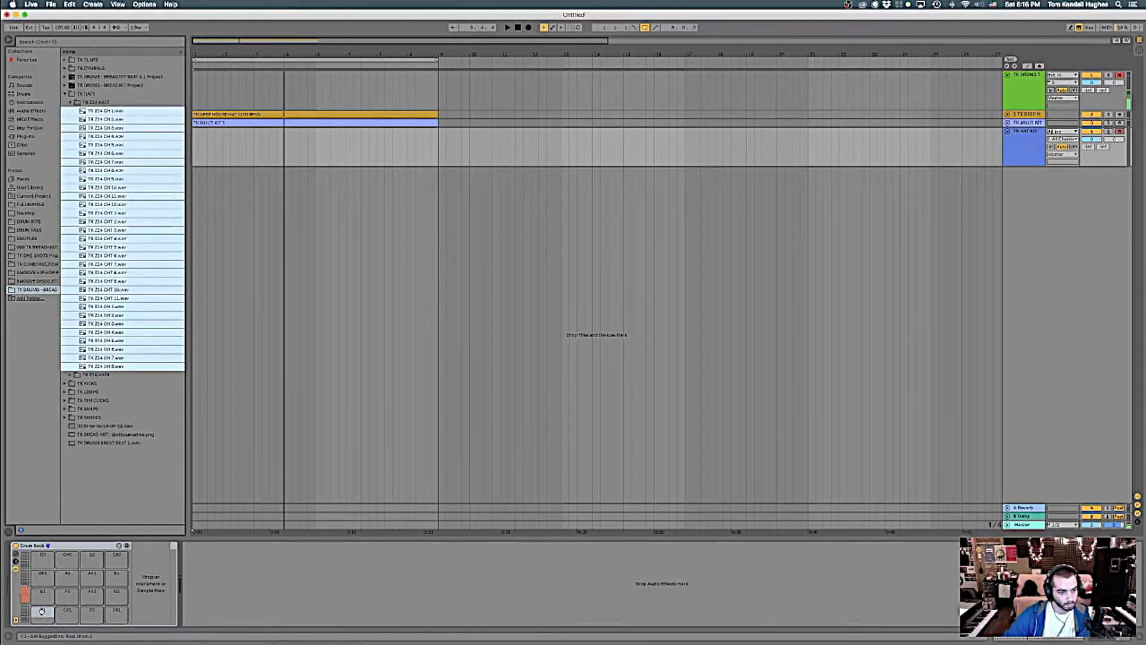
drag(42, 610, 44, 614)
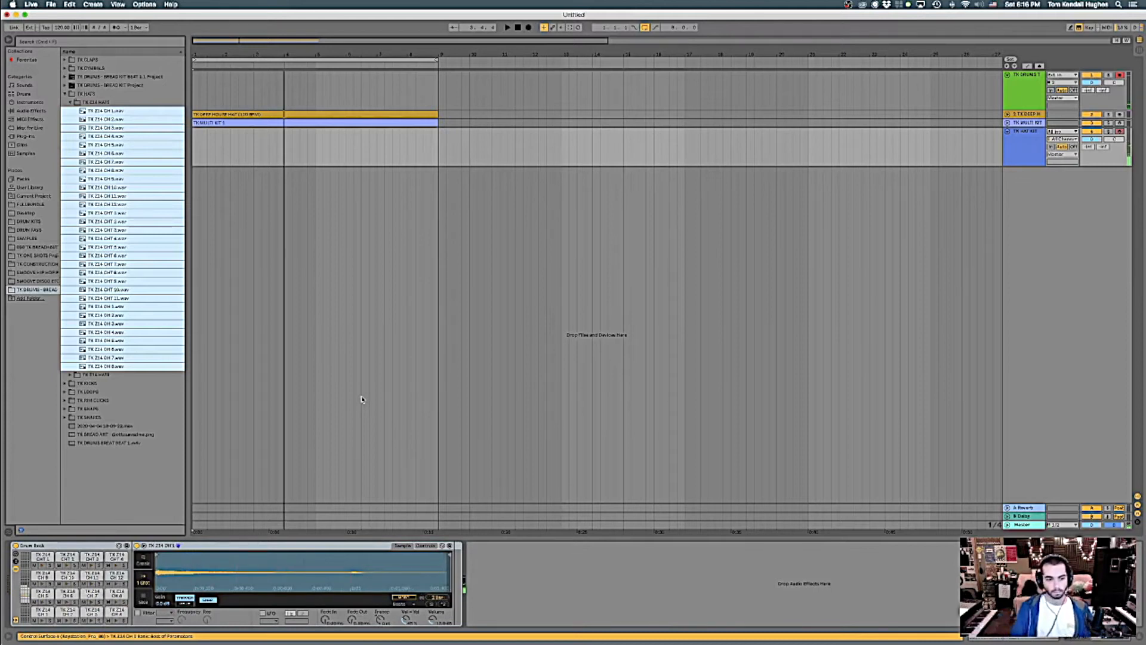
Deactivate the TK DEEP HOUSE HAT track and unfold it and the TK MULTI KIT track.
click(518, 28)
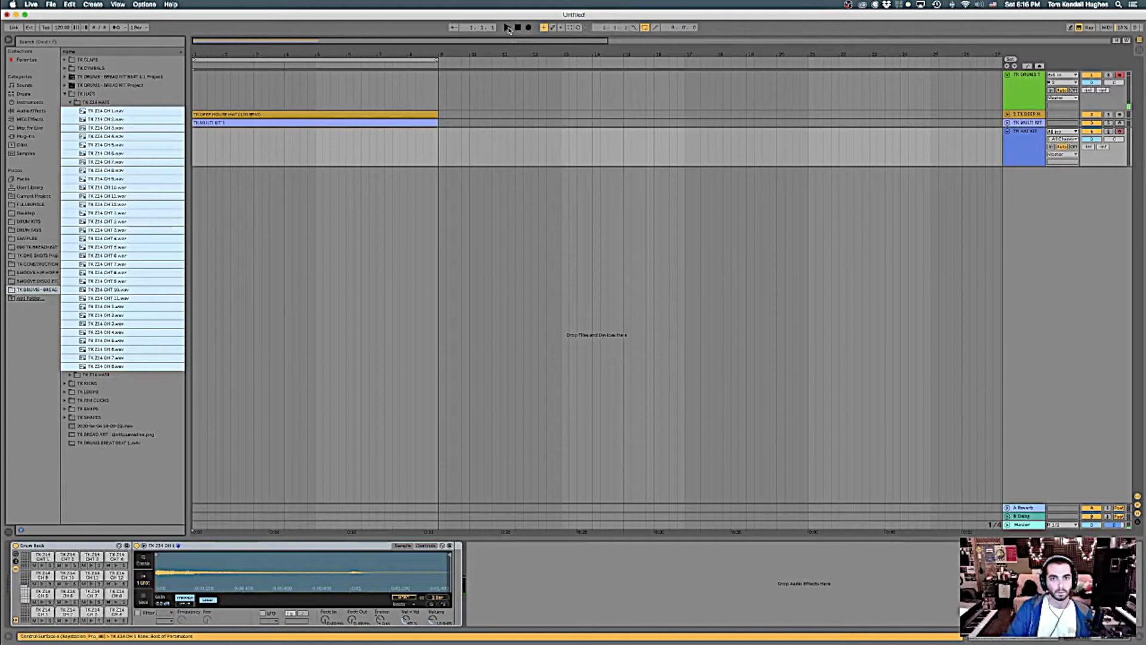
click(1093, 115)
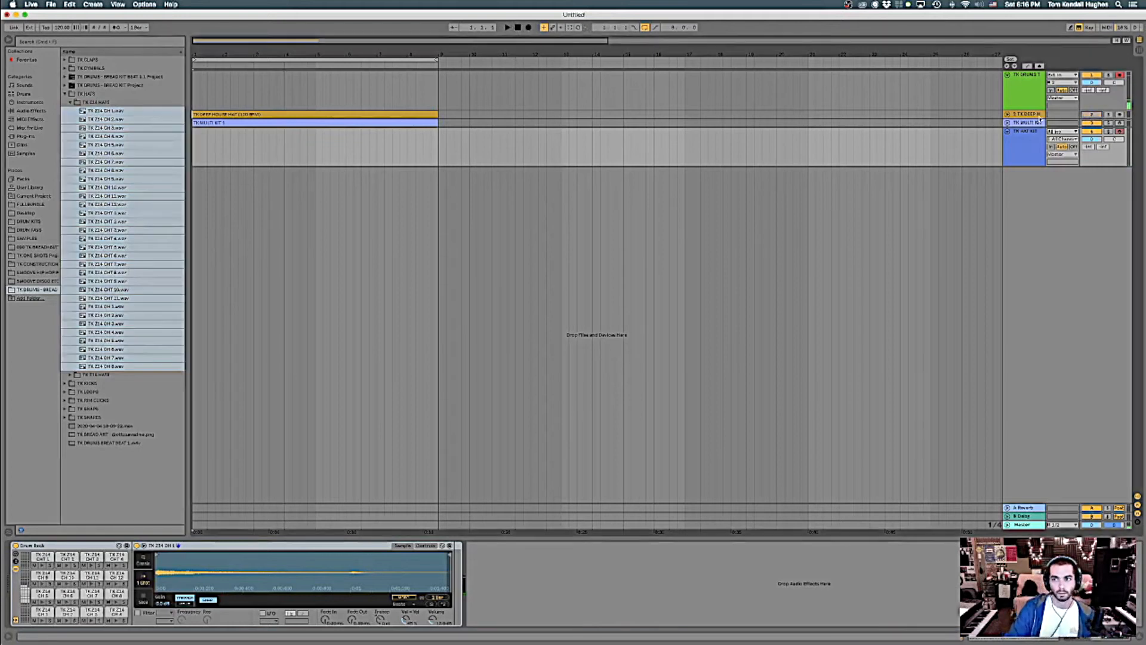
click(1008, 114)
click(1008, 154)
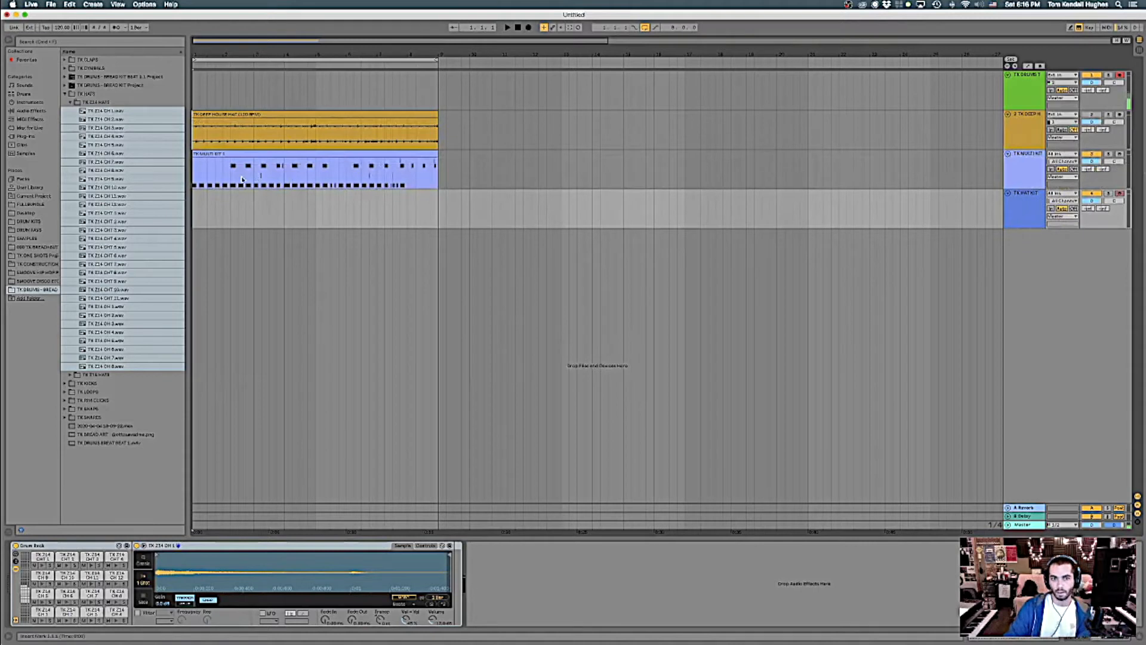
Play the TK MULTI KIT pattern from the start and audition the TK HAT KIT pads over it.
click(193, 174)
key(space)
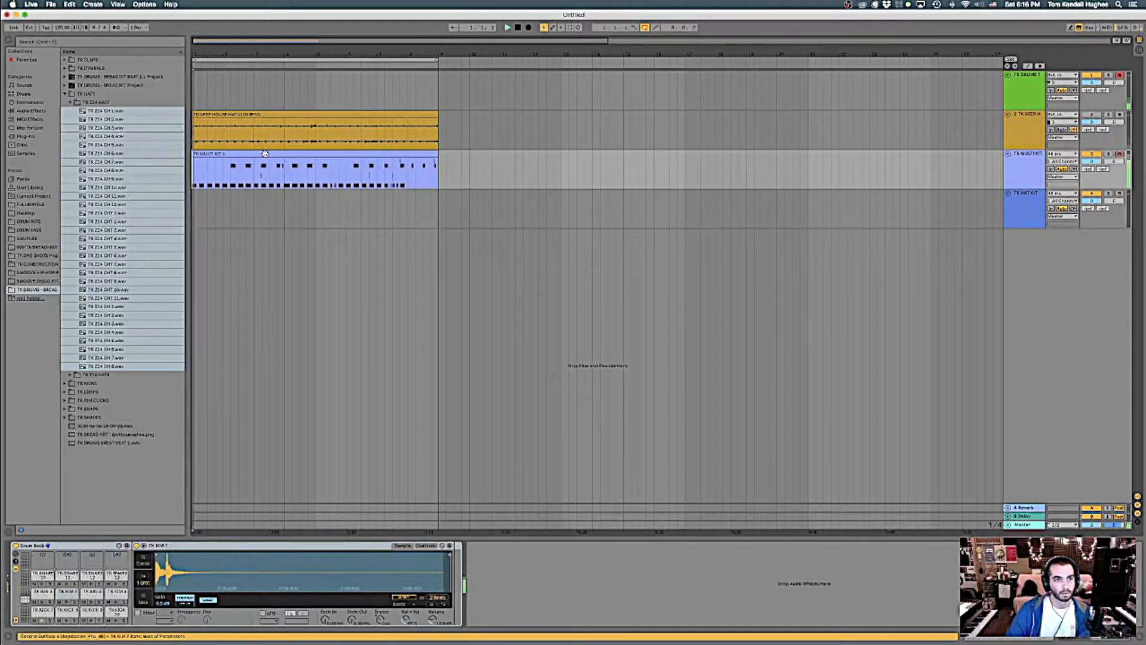
click(1021, 214)
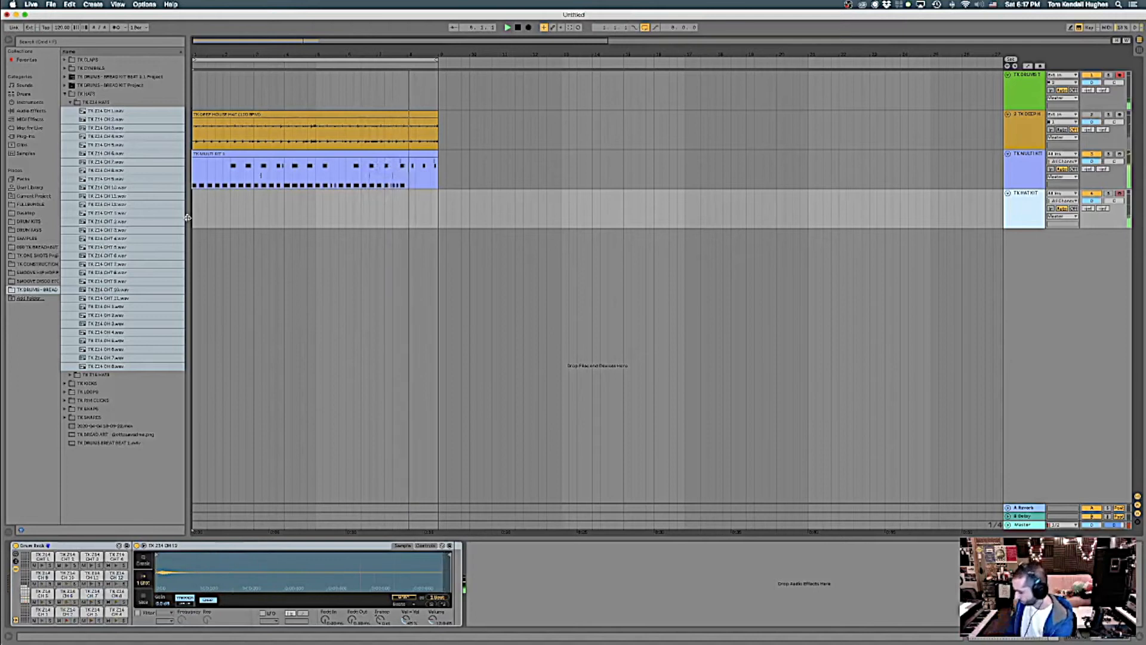
key(space)
key(Up)
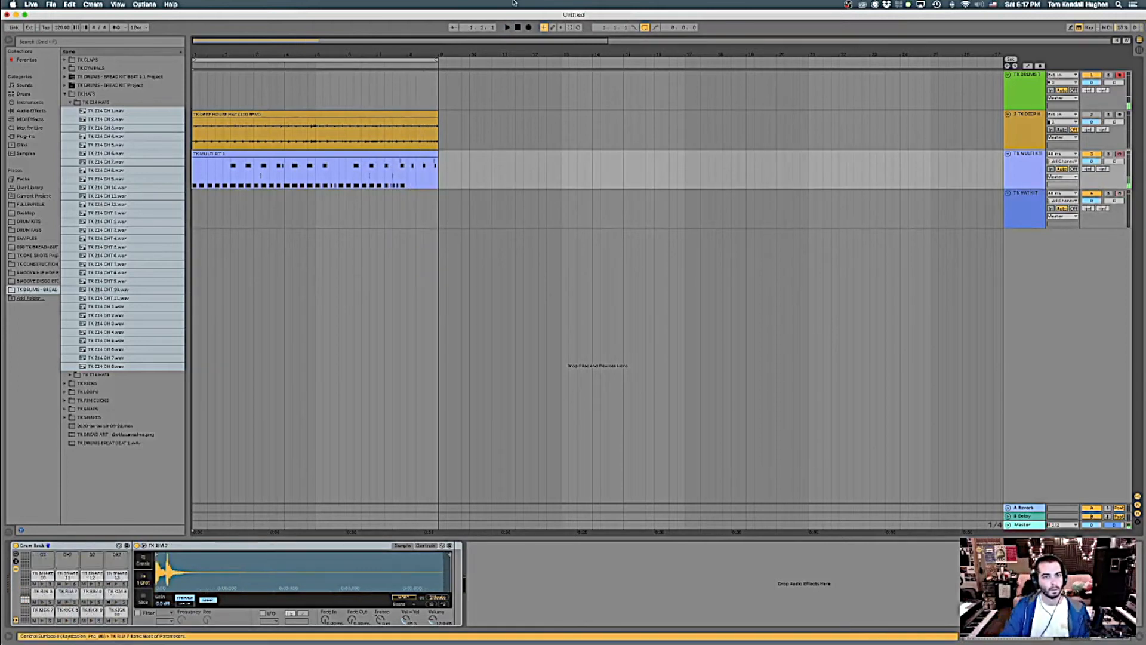
click(528, 28)
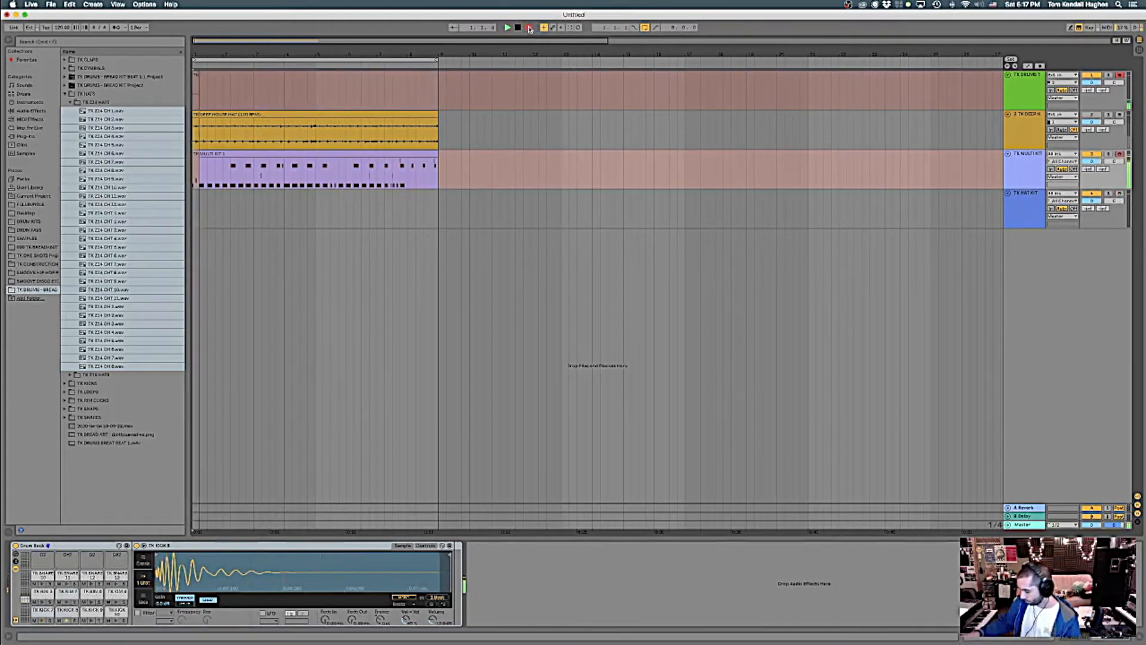
key(space)
key(super+z)
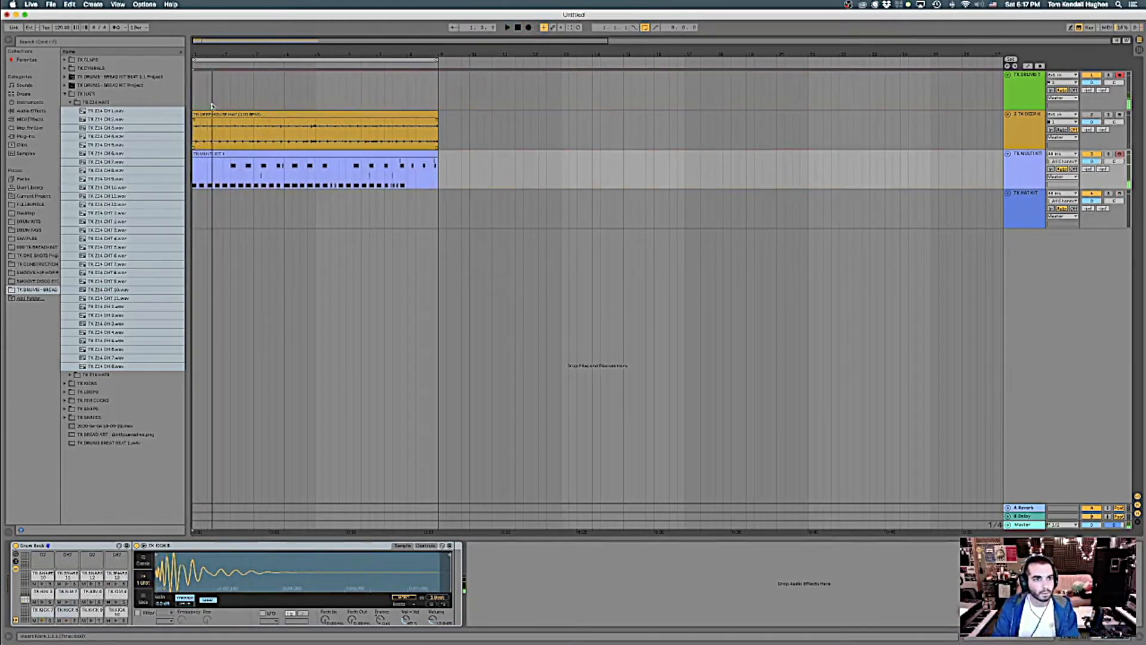
Select the TK HAT KIT track, fold the TK DRUMS TUTORIAL EXPLANATION track, and return the playback position to the start.
click(1027, 161)
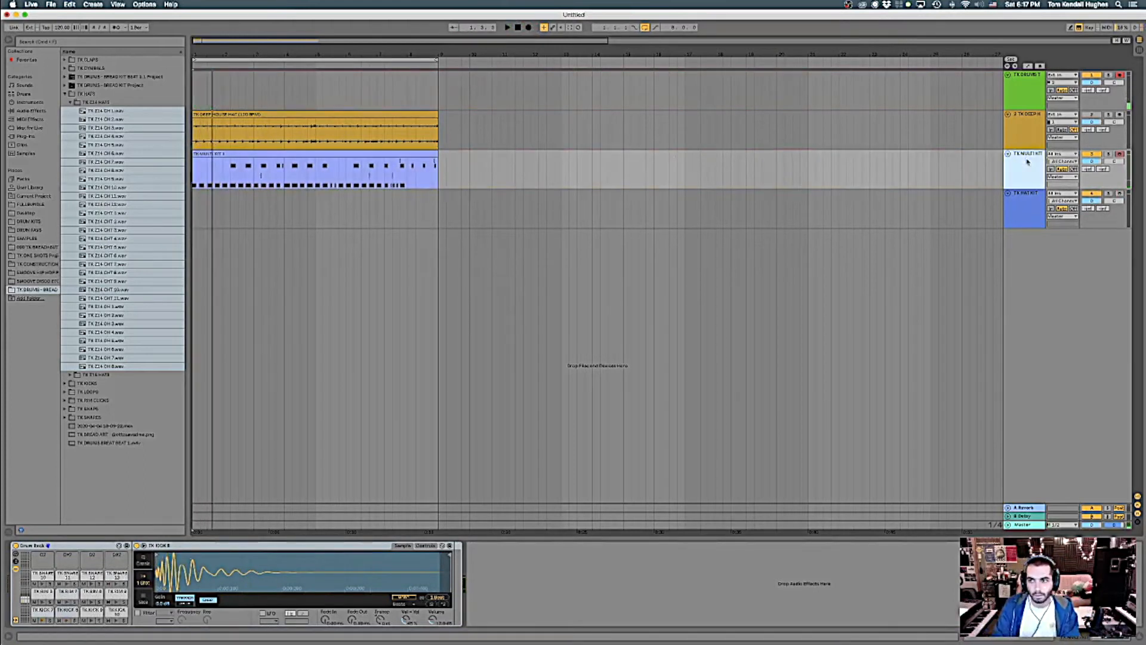
click(1019, 212)
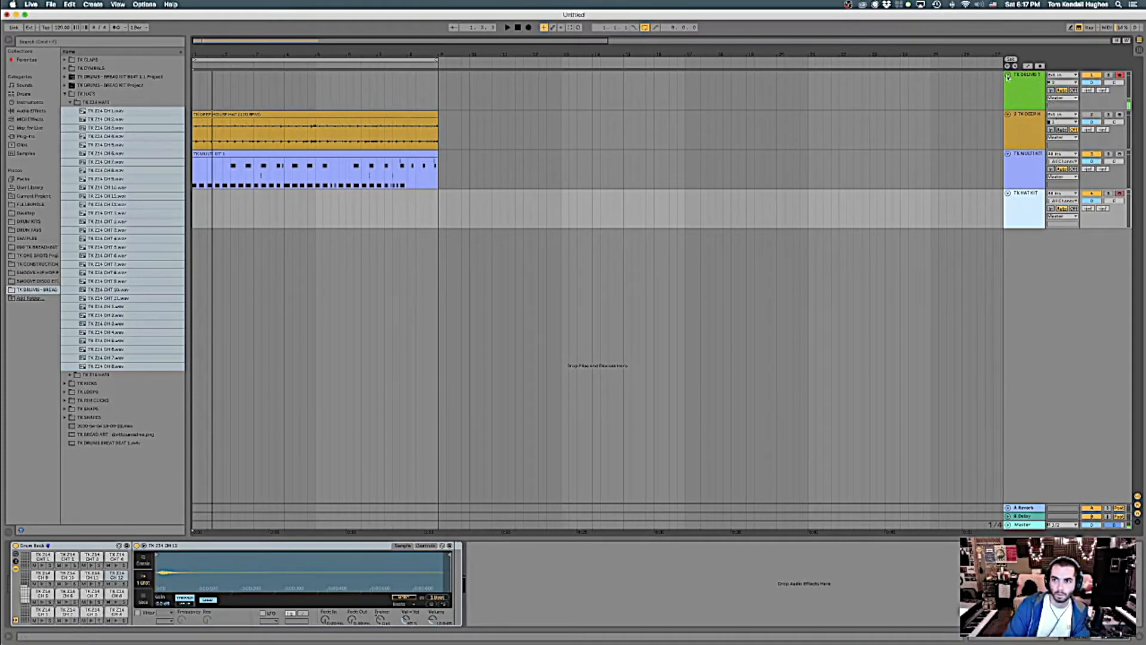
click(1008, 76)
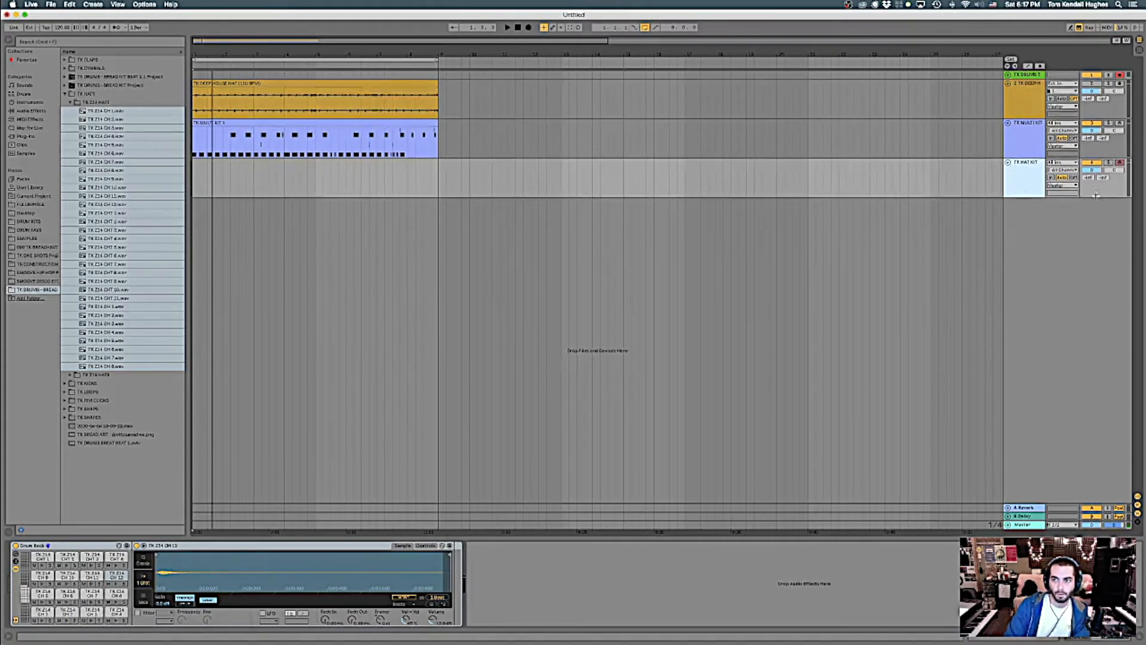
click(519, 28)
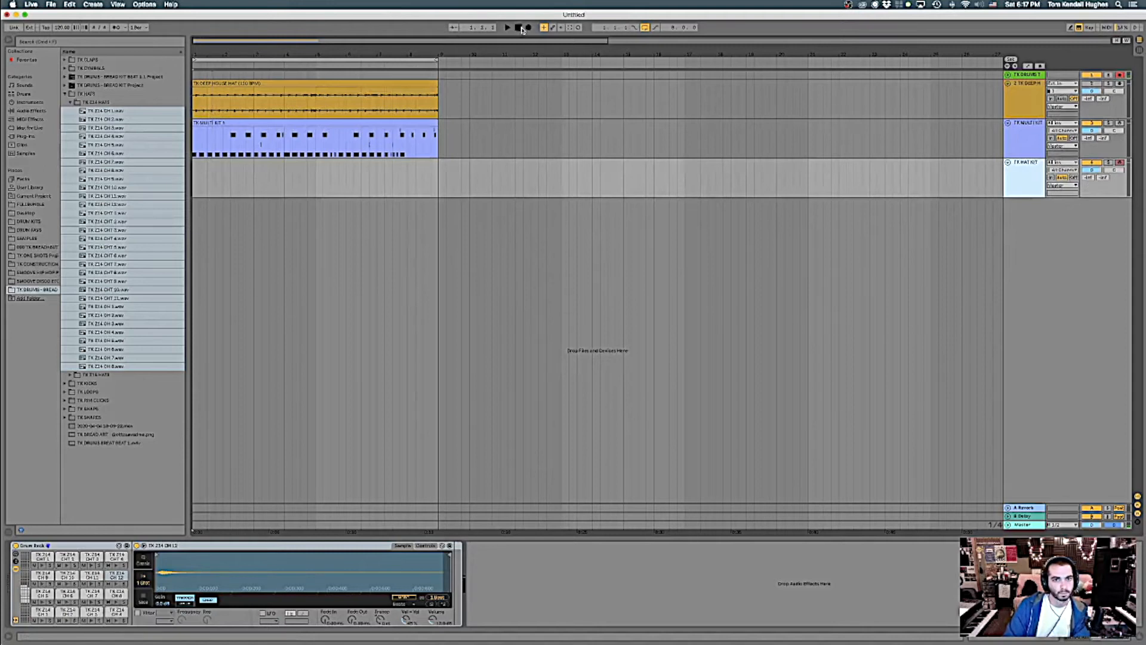
Try to record a hat pattern on the TK HAT KIT track over the TK MULTI KIT pattern.
click(529, 27)
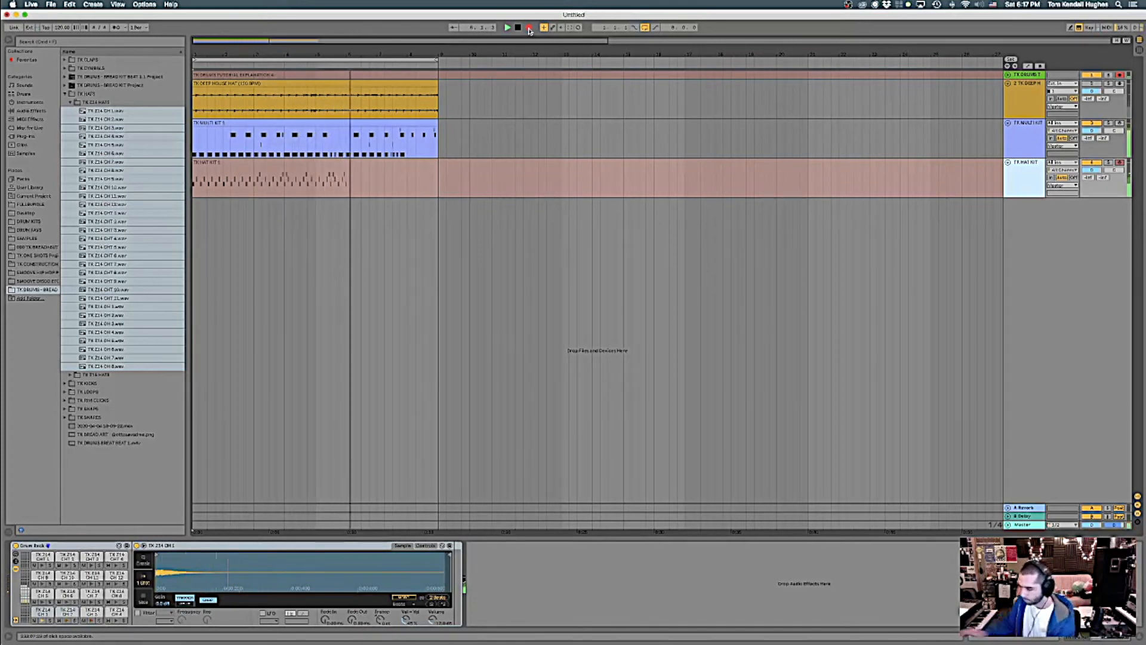
key(space)
key(super+z)
Open the TK MULTI KIT clip in an enlarged note editor and delete the three stray TK KICK 8 notes.
double_click(335, 123)
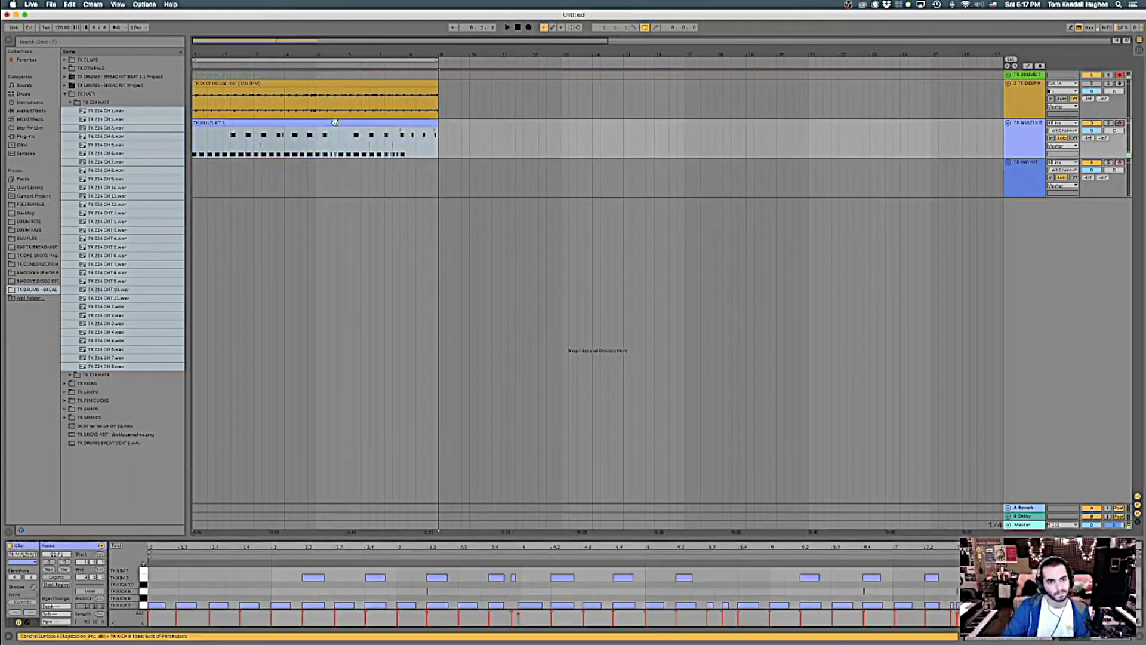
drag(476, 538, 476, 235)
click(1009, 435)
drag(971, 361, 419, 366)
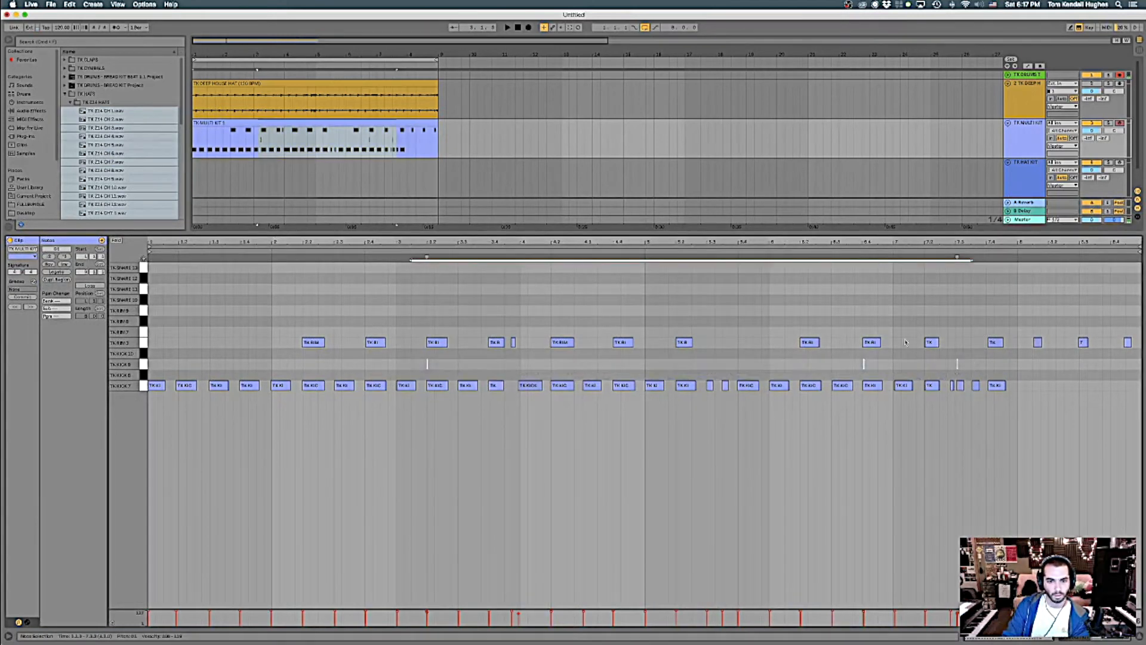
key(Delete)
Select all notes in the TK MULTI KIT clip and quantize their starts to 1/16 with an amount of 100%.
drag(1133, 311, 3, 529)
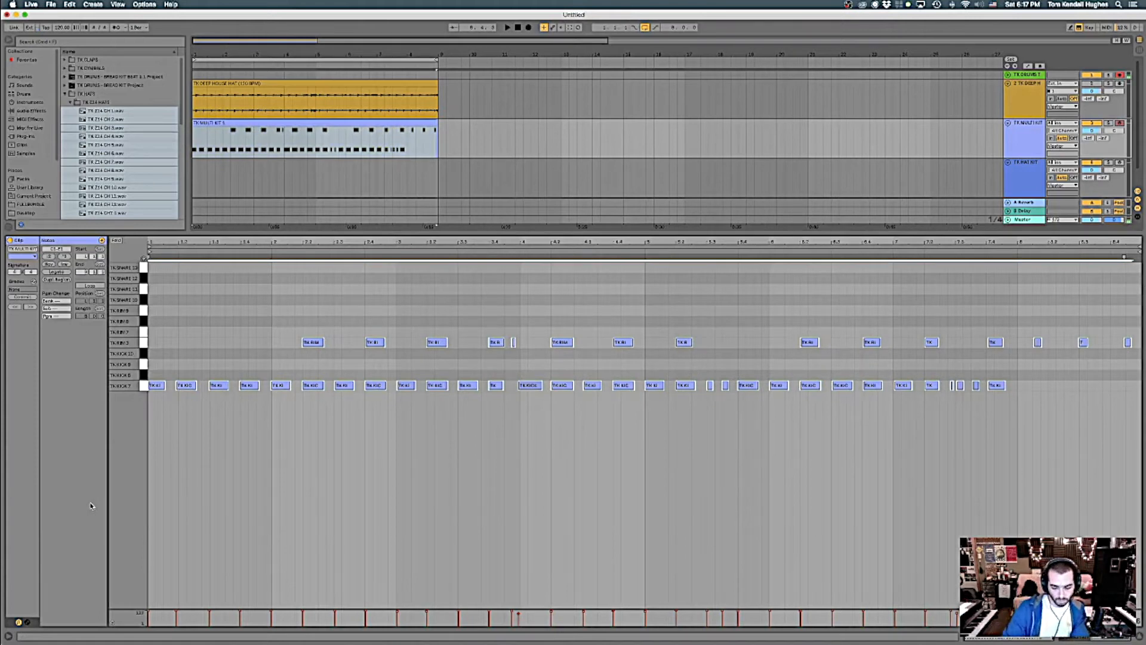
key(super+shift+u)
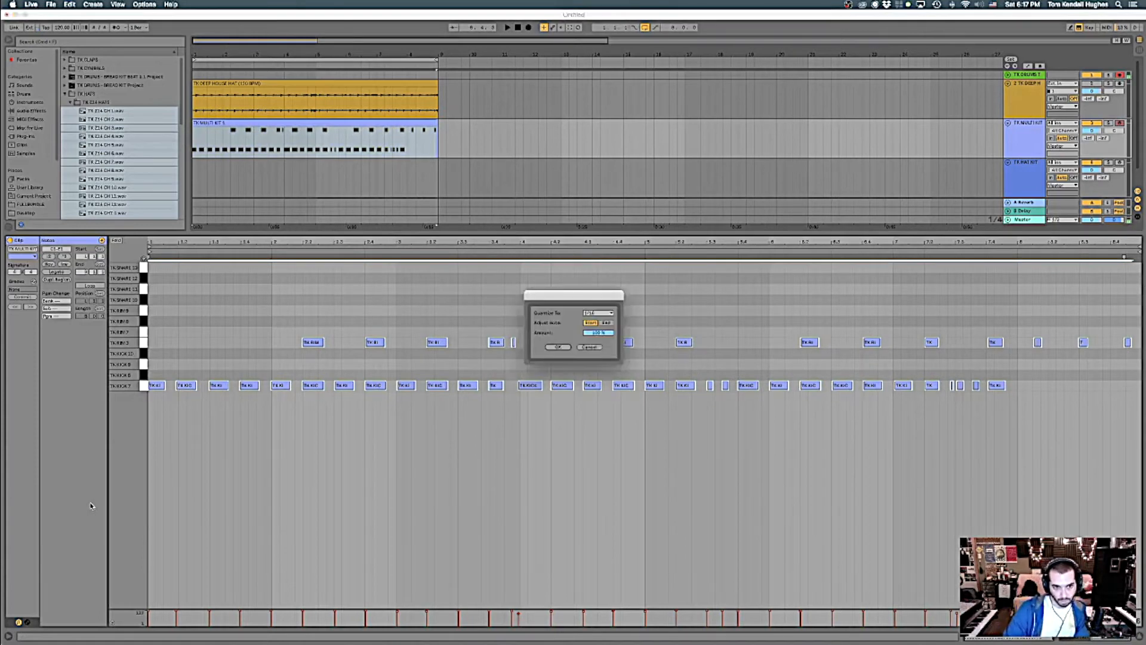
click(610, 314)
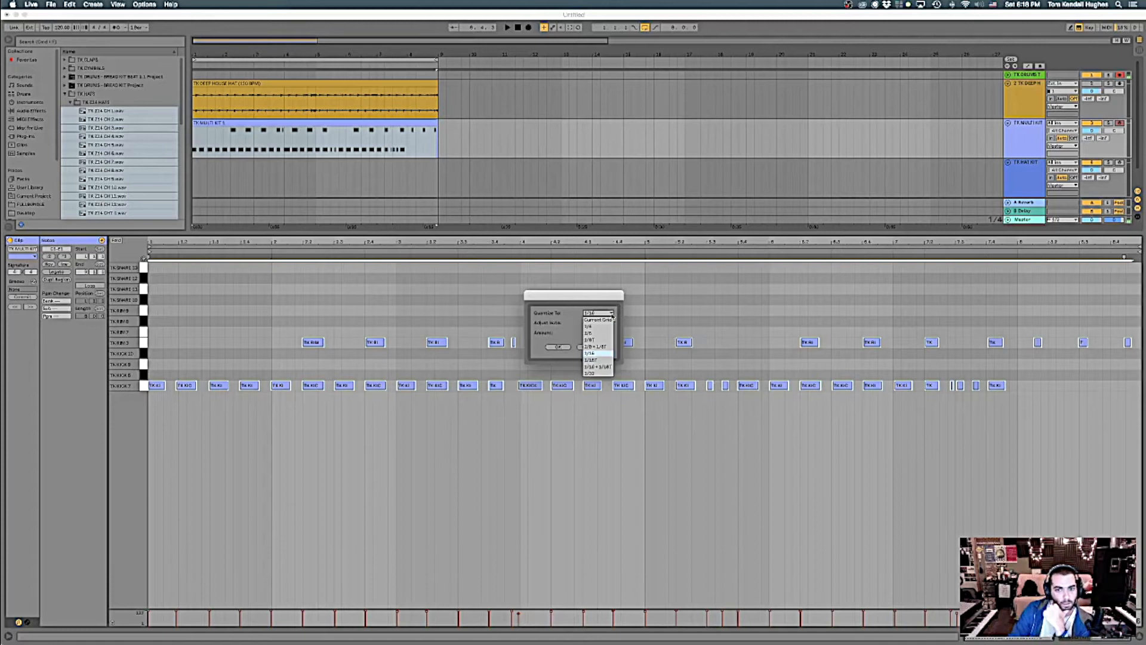
click(597, 354)
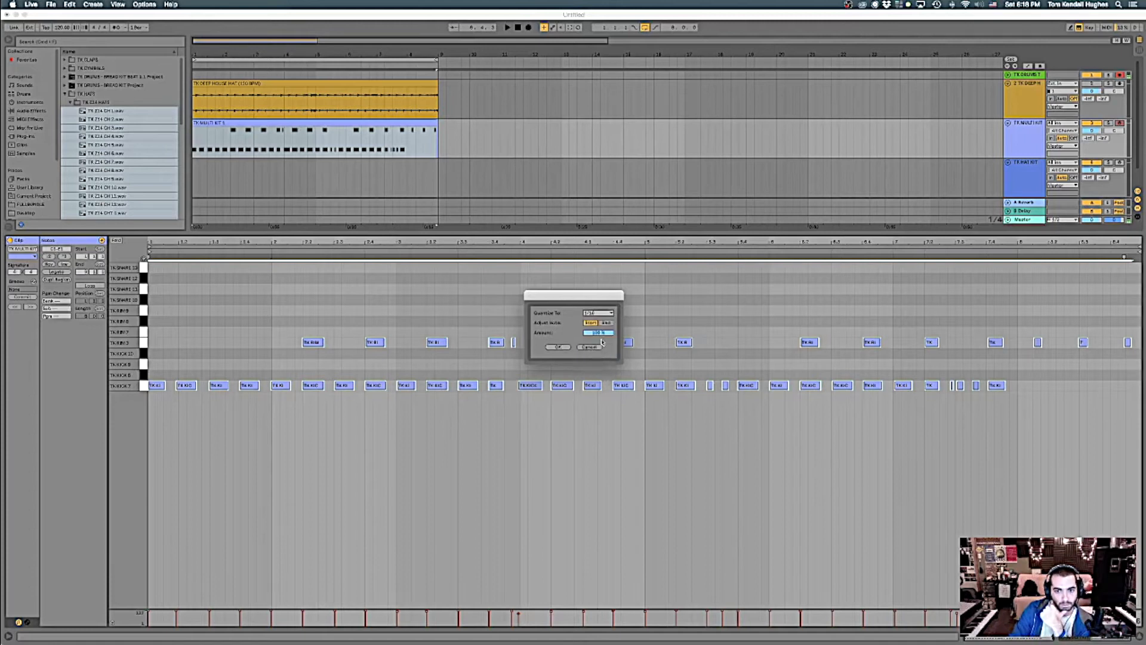
click(559, 347)
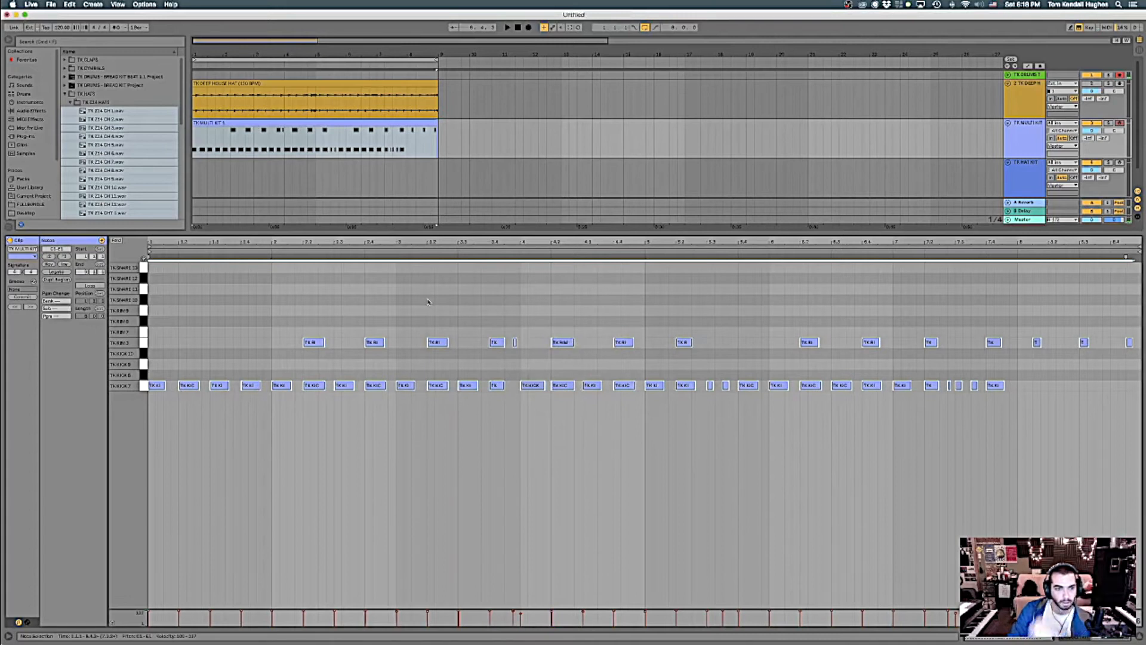
Play back the quantized TK MULTI KIT pattern, collapse the note editor and select the TK HAT KIT track.
key(space)
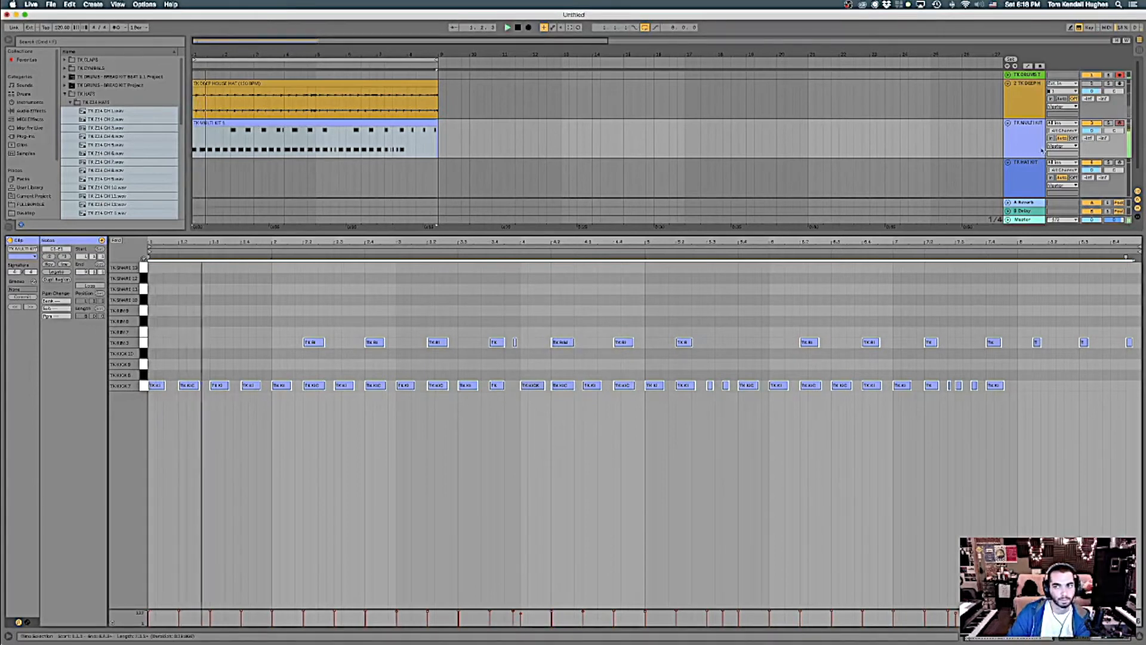
click(1022, 178)
drag(986, 248, 987, 638)
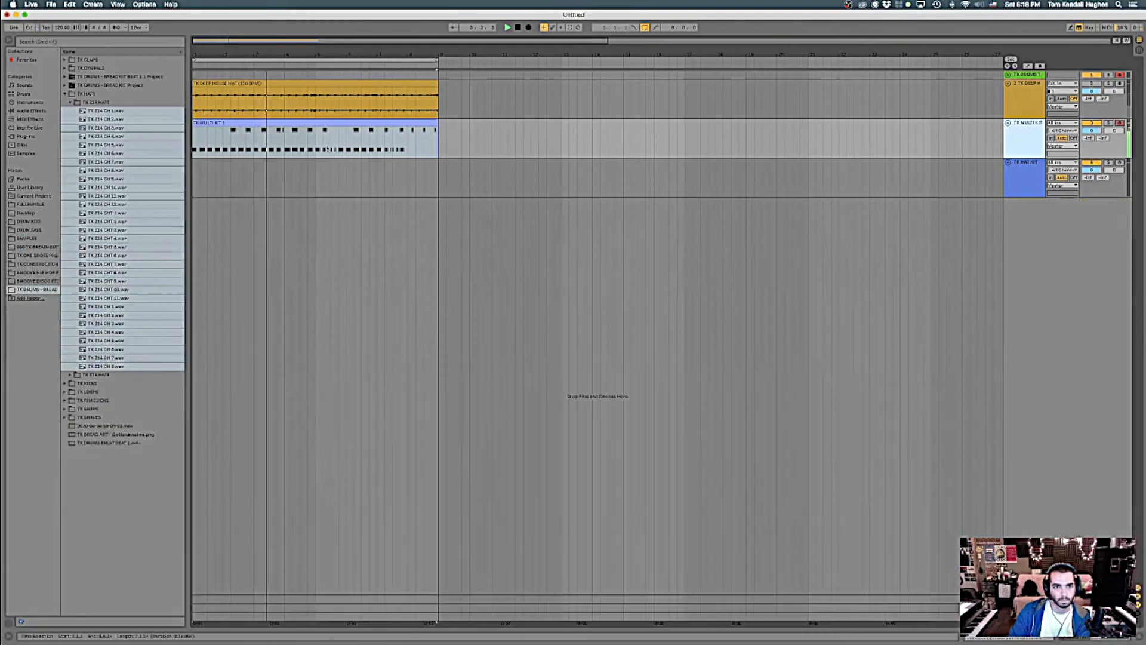
click(1024, 173)
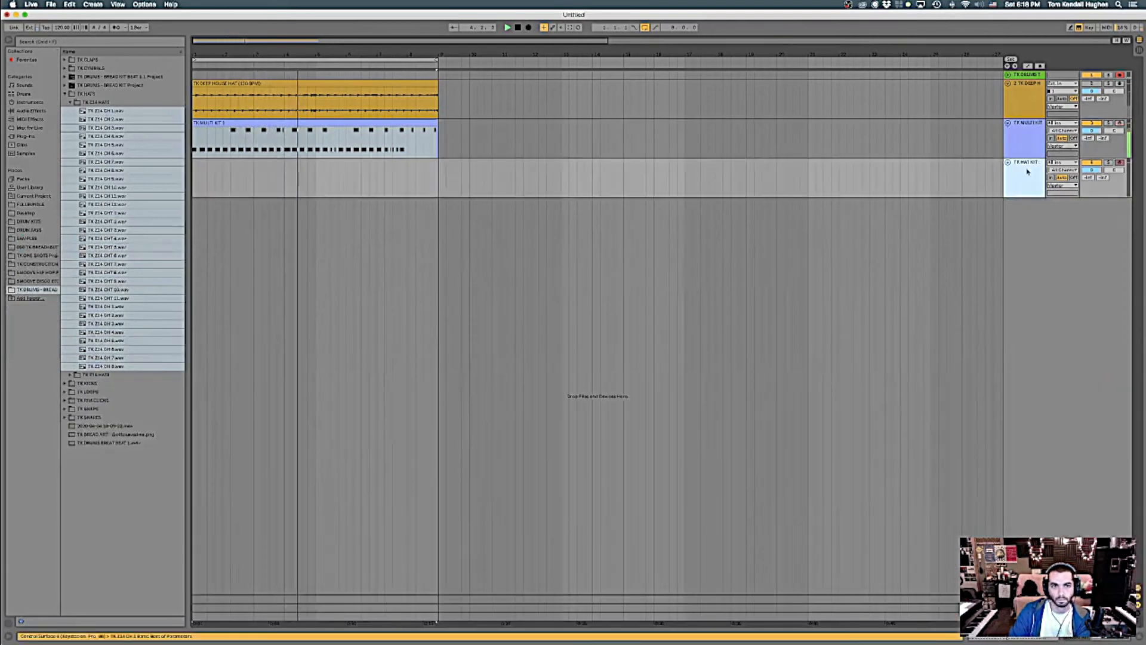
Record a hat pattern from the start on the TK HAT KIT track over the TK MULTI KIT pattern.
click(507, 27)
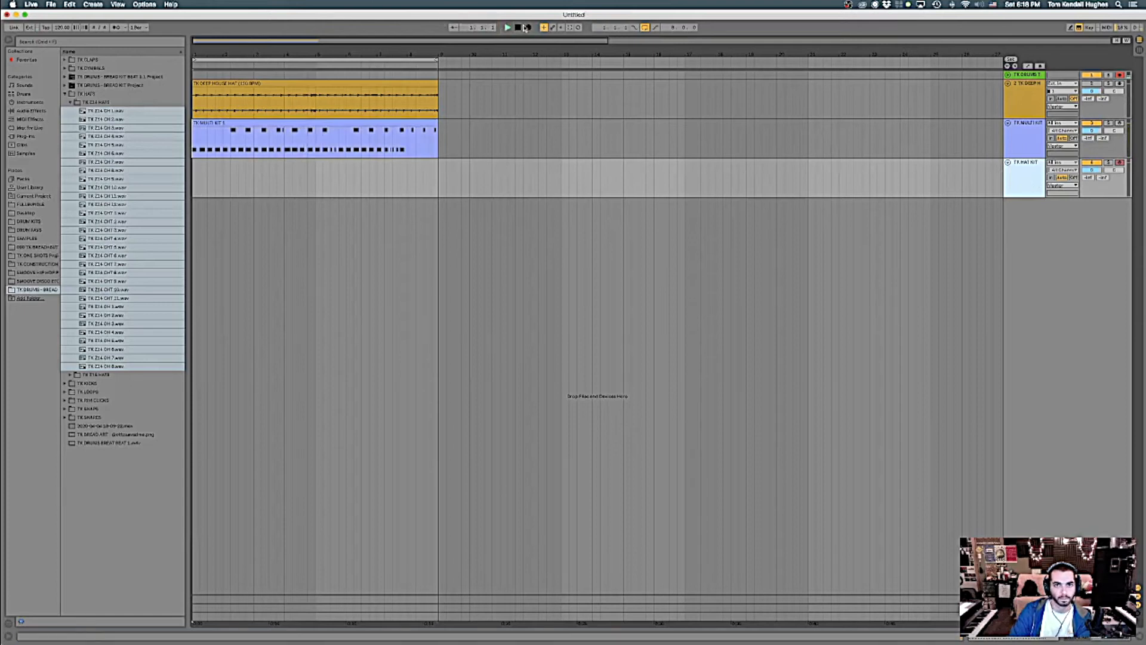
click(528, 28)
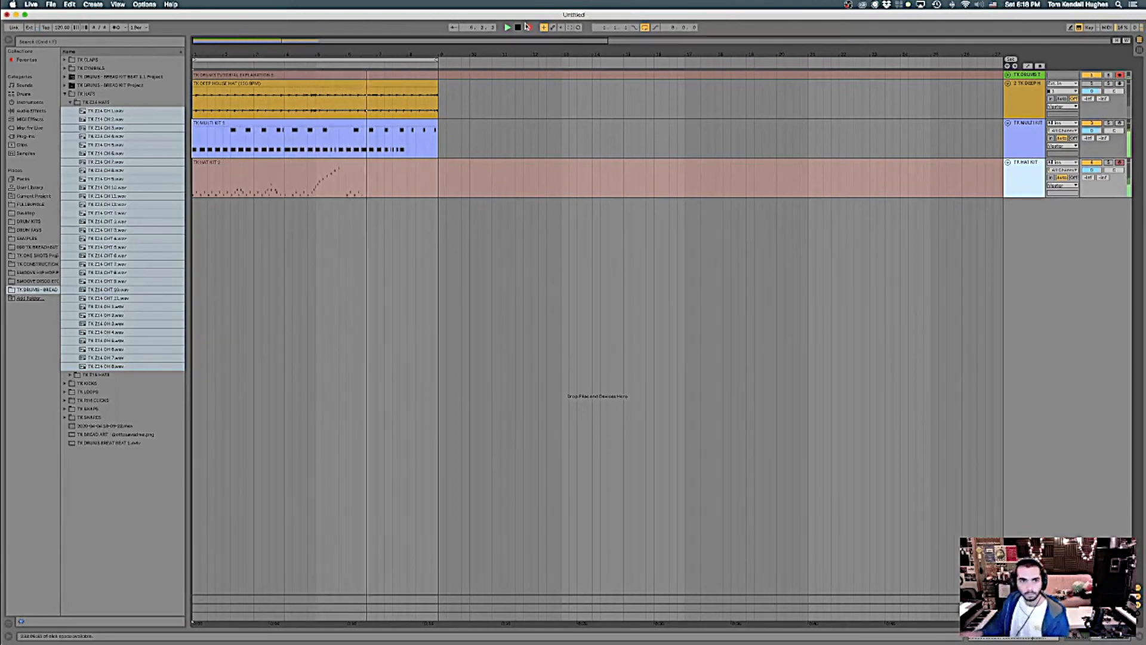
key(space)
key(space)
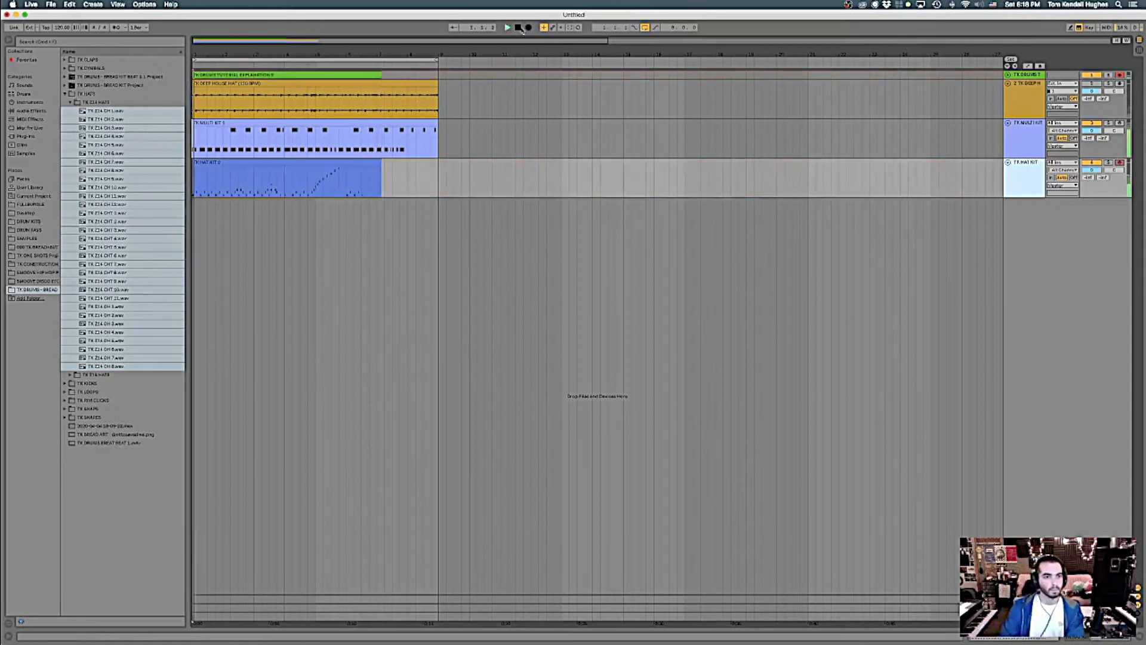
Open the recorded TK HAT KIT clip, select all of its notes and quantize them.
double_click(285, 163)
drag(574, 537, 929, 305)
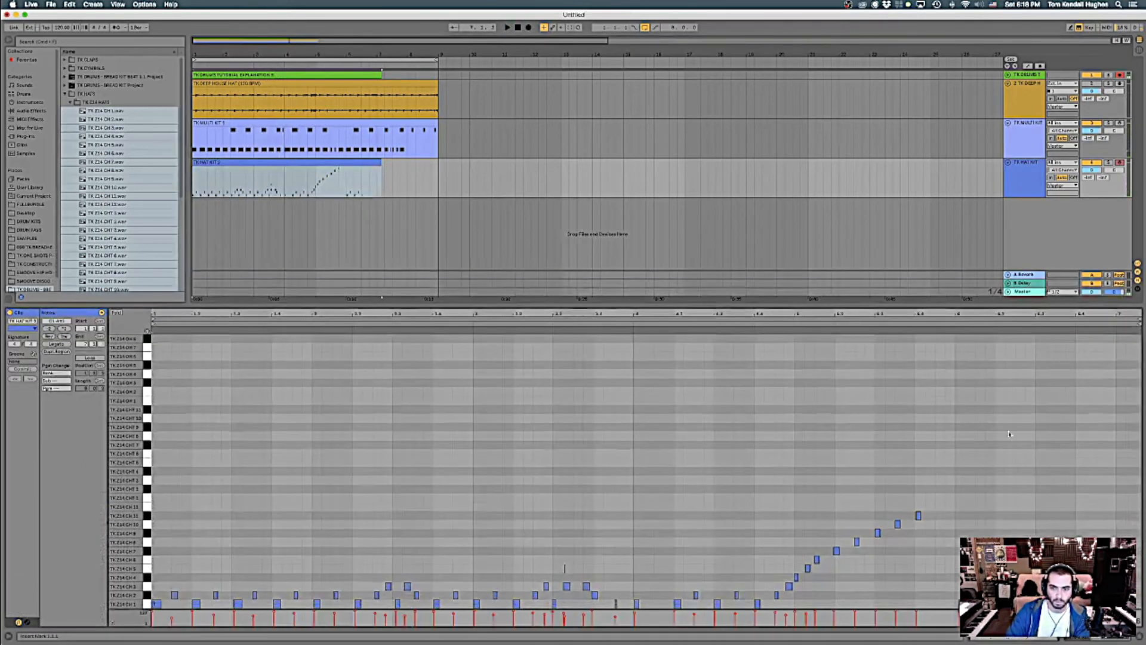
drag(1100, 461, 3, 642)
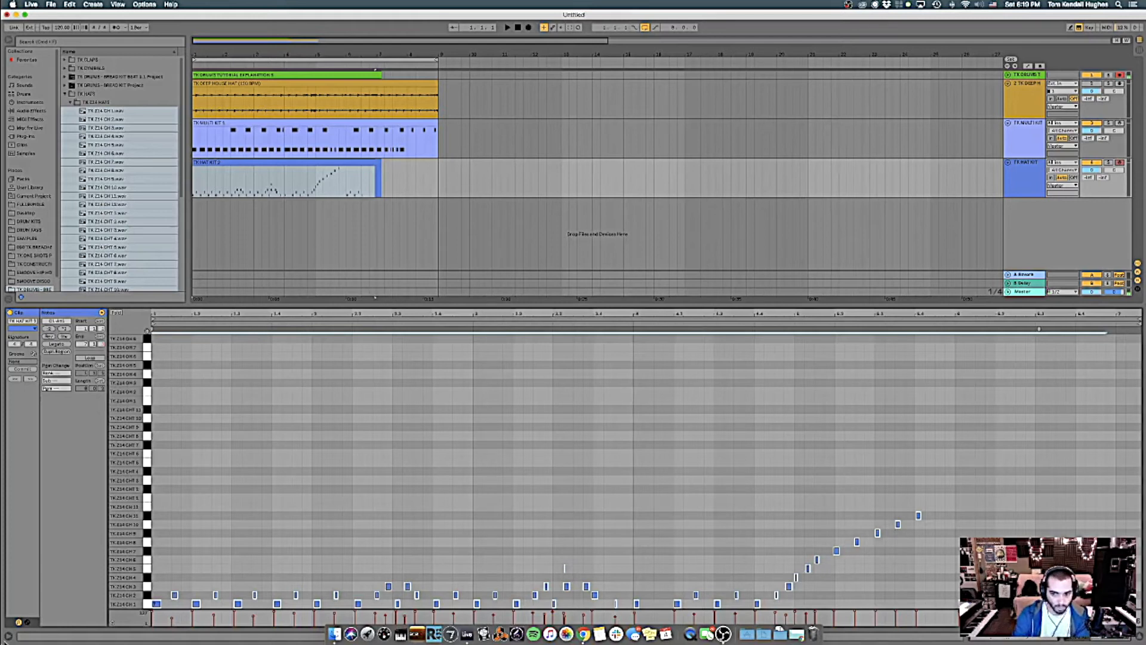
drag(1106, 468, 110, 640)
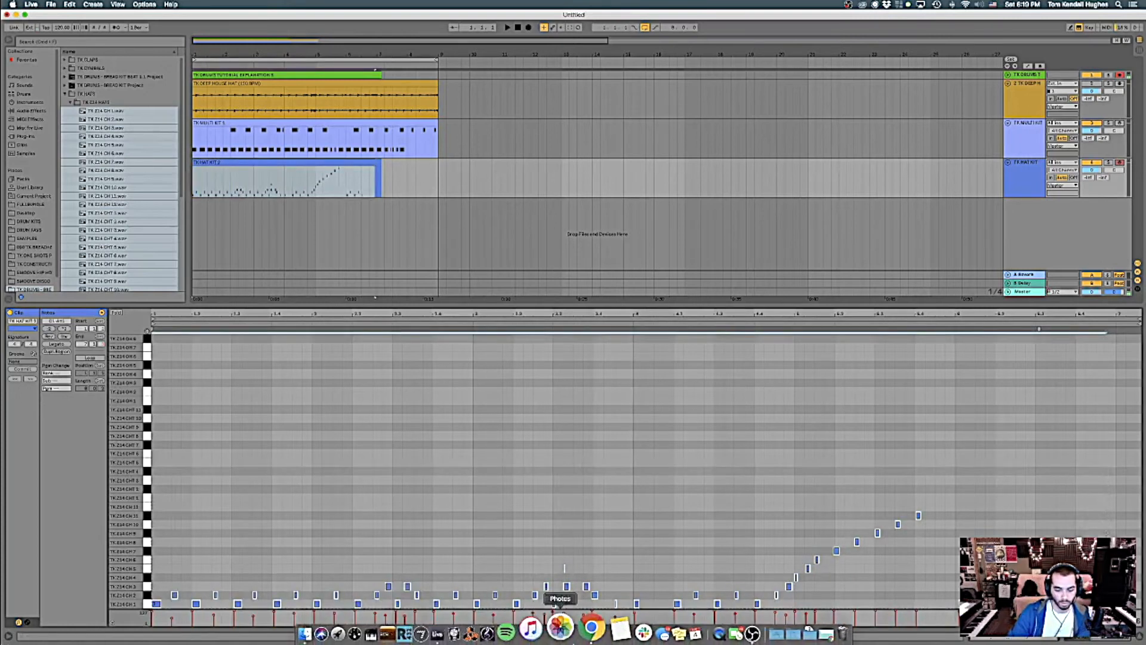
key(super+shift+u)
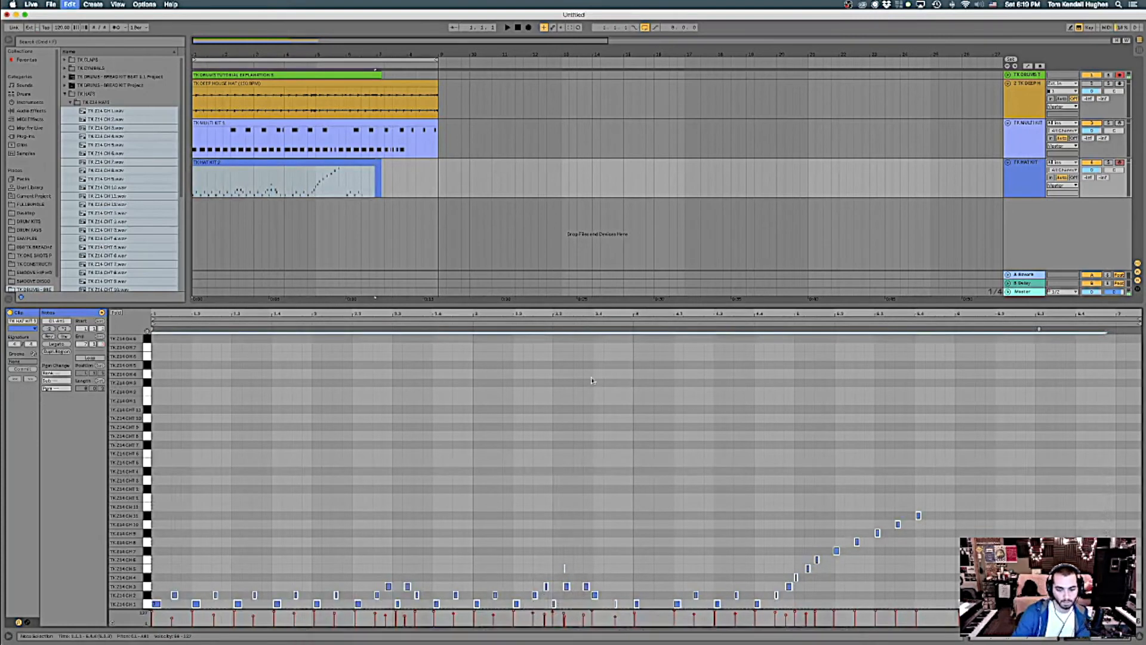
key(Return)
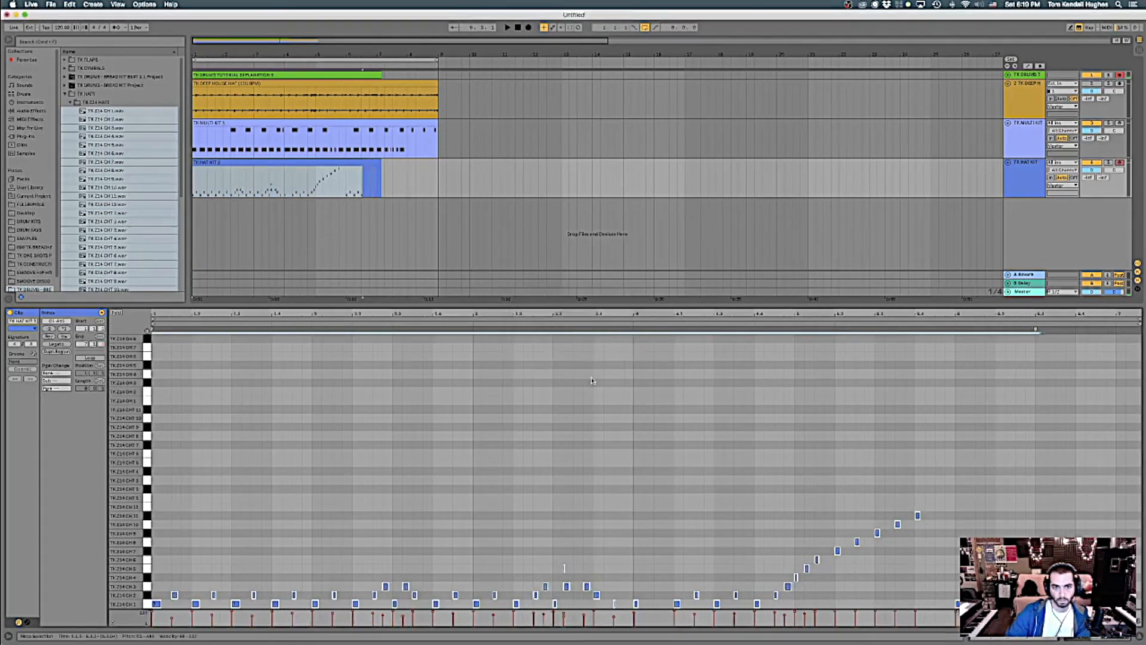
Play back the quantized hat pattern together with the TK MULTI KIT pattern.
key(space)
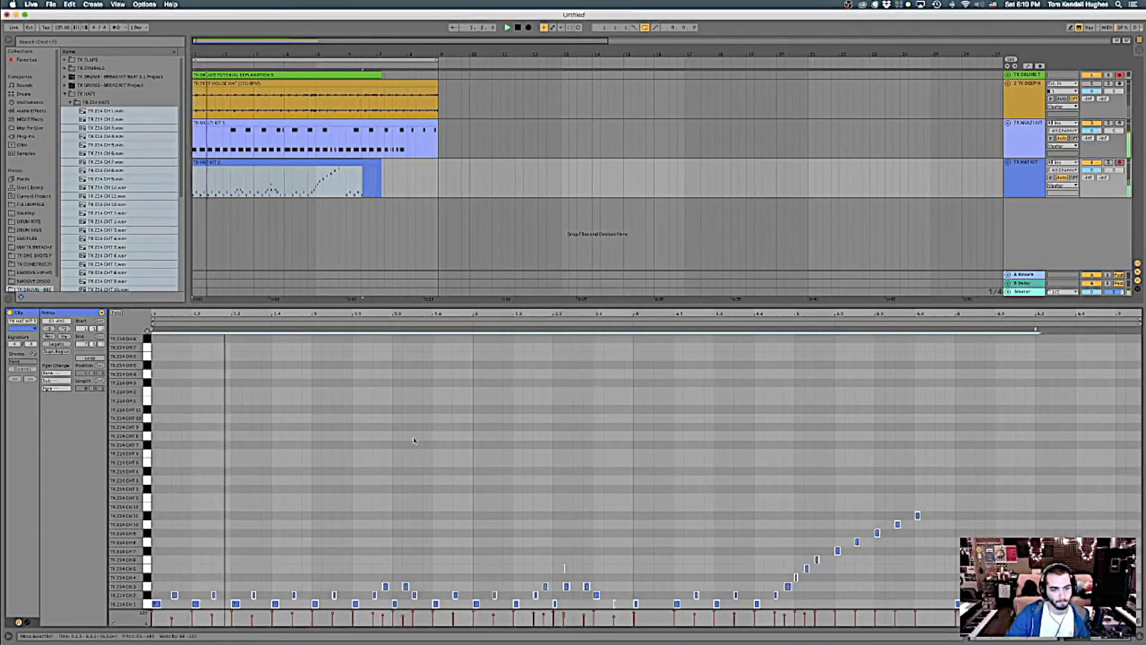
click(543, 469)
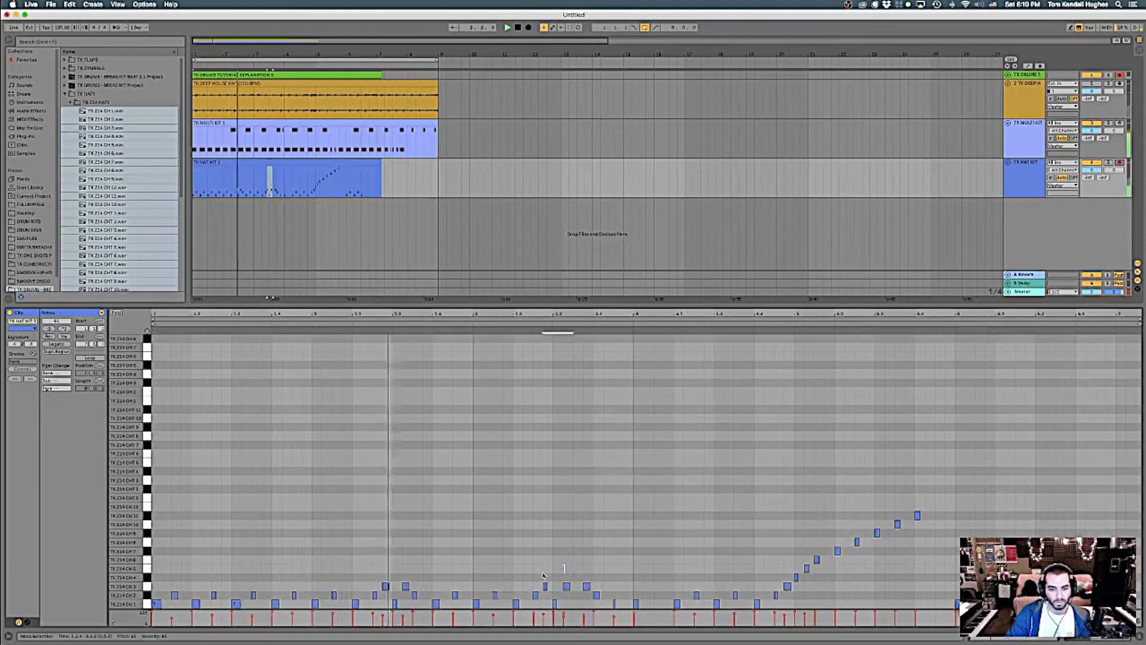
key(space)
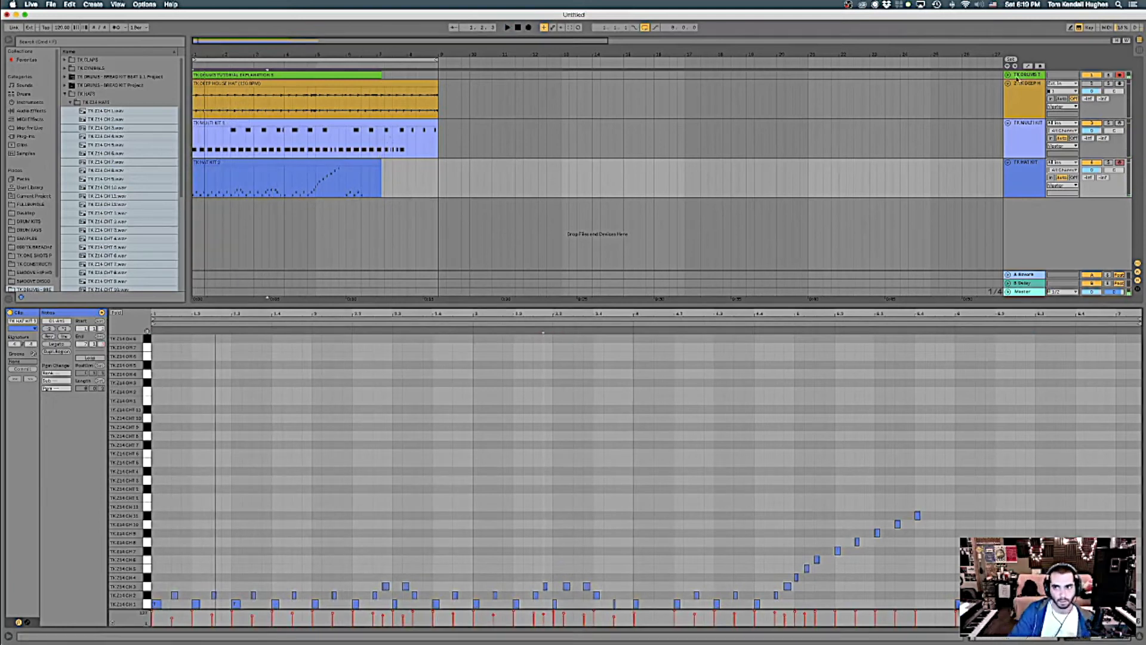
Delete the recorded clip on the TK DRUMS TUTORIAL EXPLANATION track, fold the track again and shrink the clip view.
click(1007, 76)
click(344, 78)
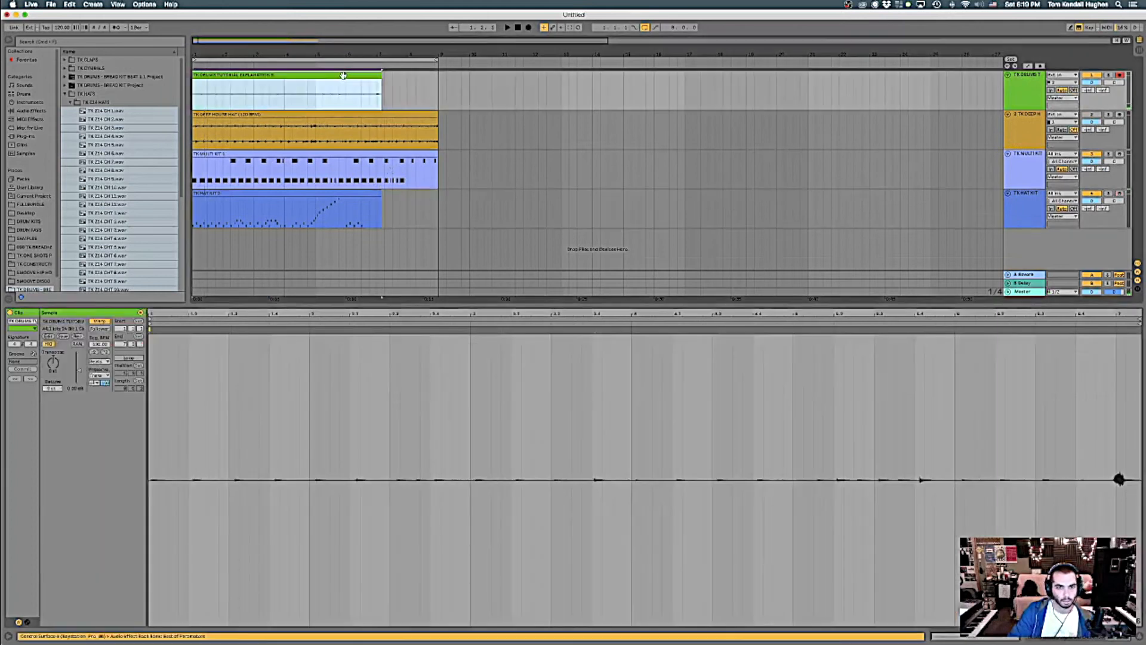
key(Delete)
click(1008, 75)
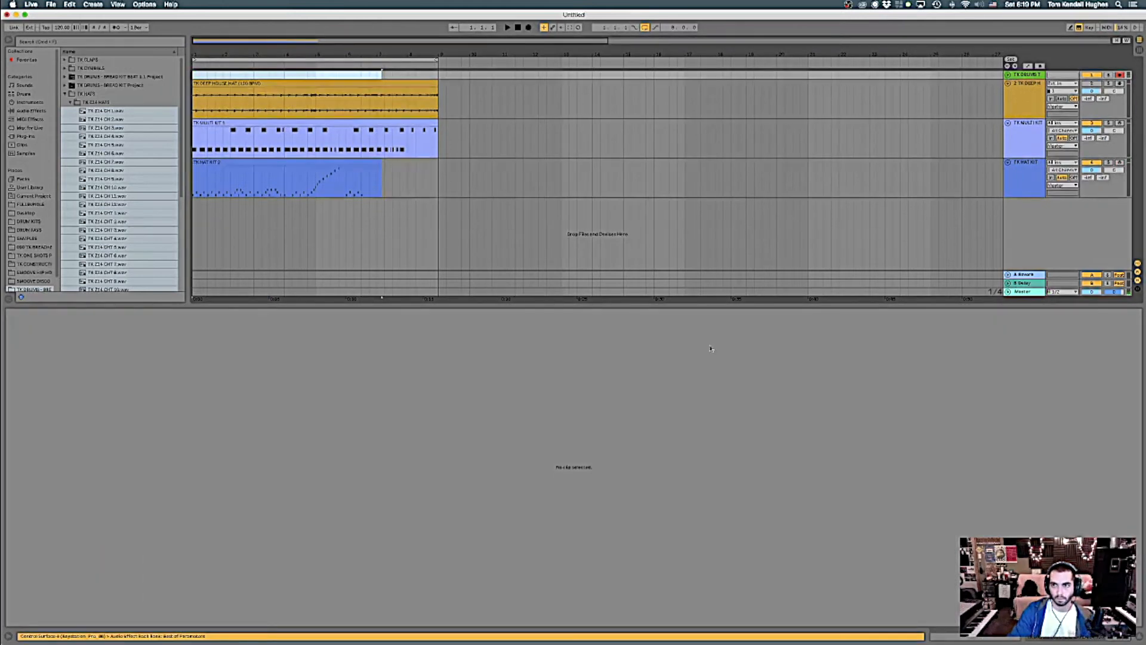
drag(680, 300, 655, 452)
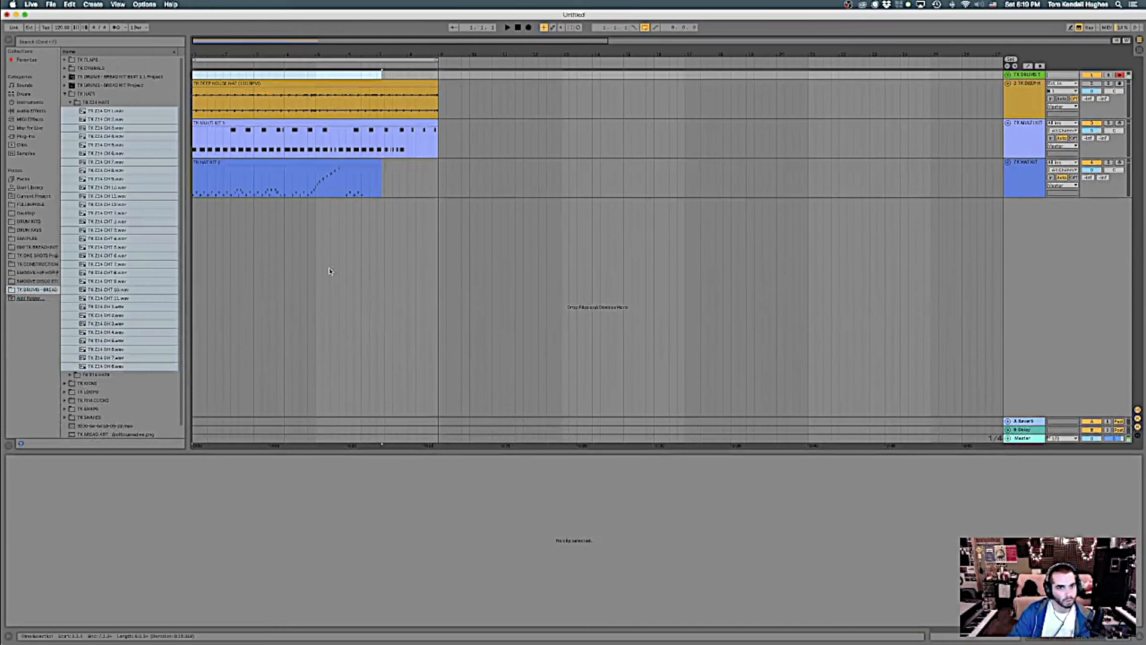
Insert a new MIDI track below the TK HAT KIT track.
click(1018, 169)
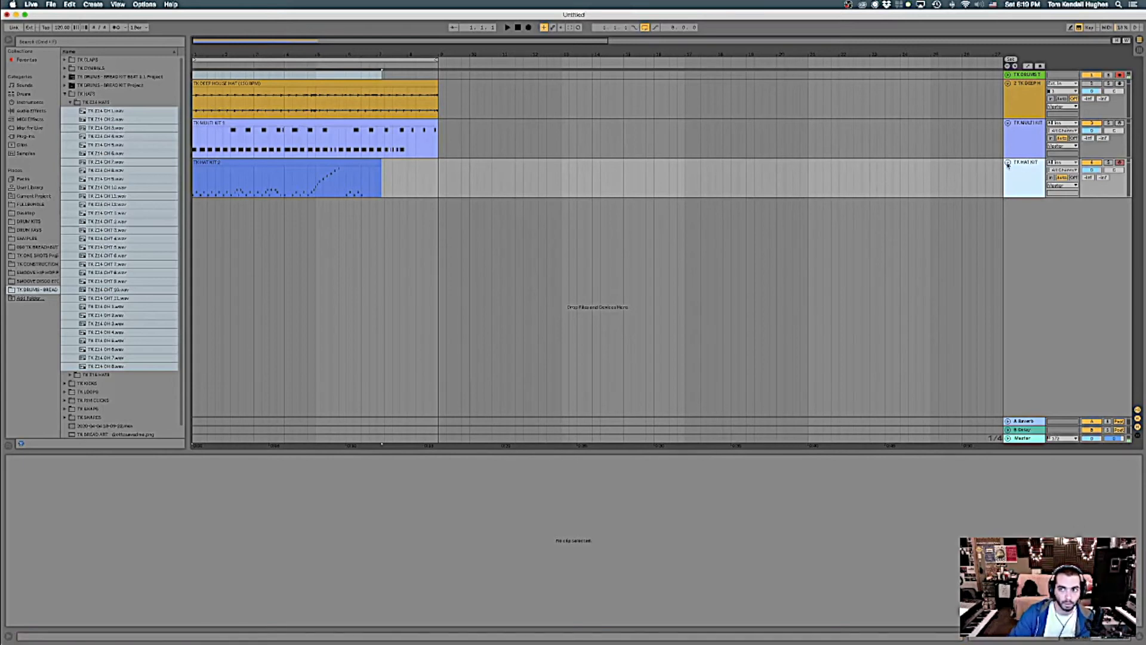
click(93, 4)
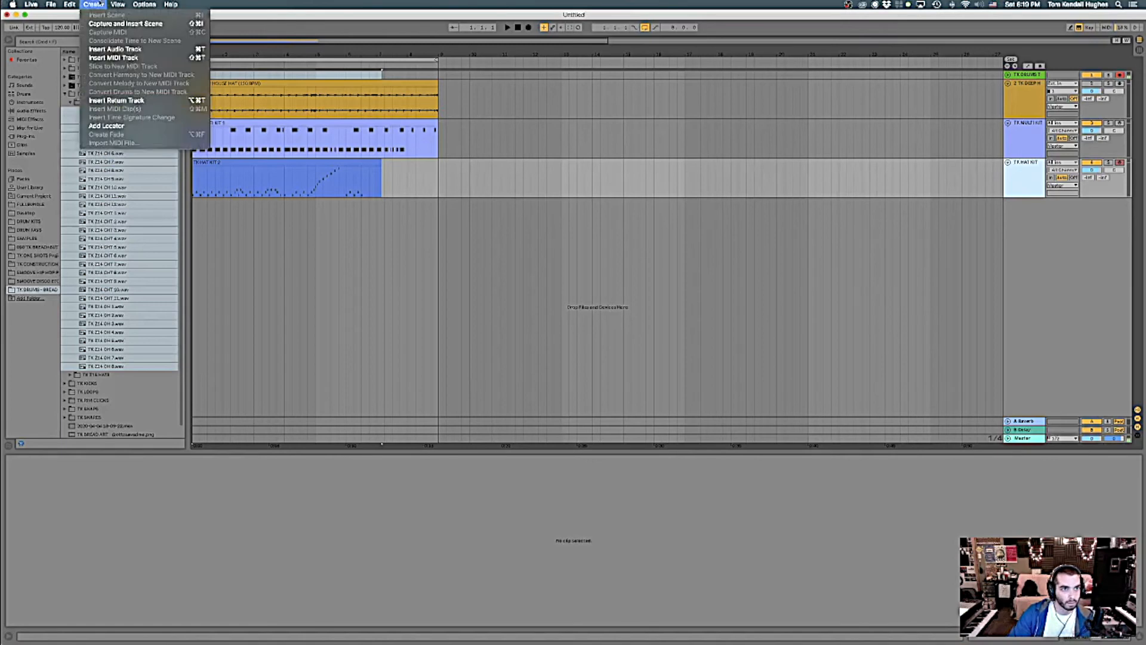
click(114, 58)
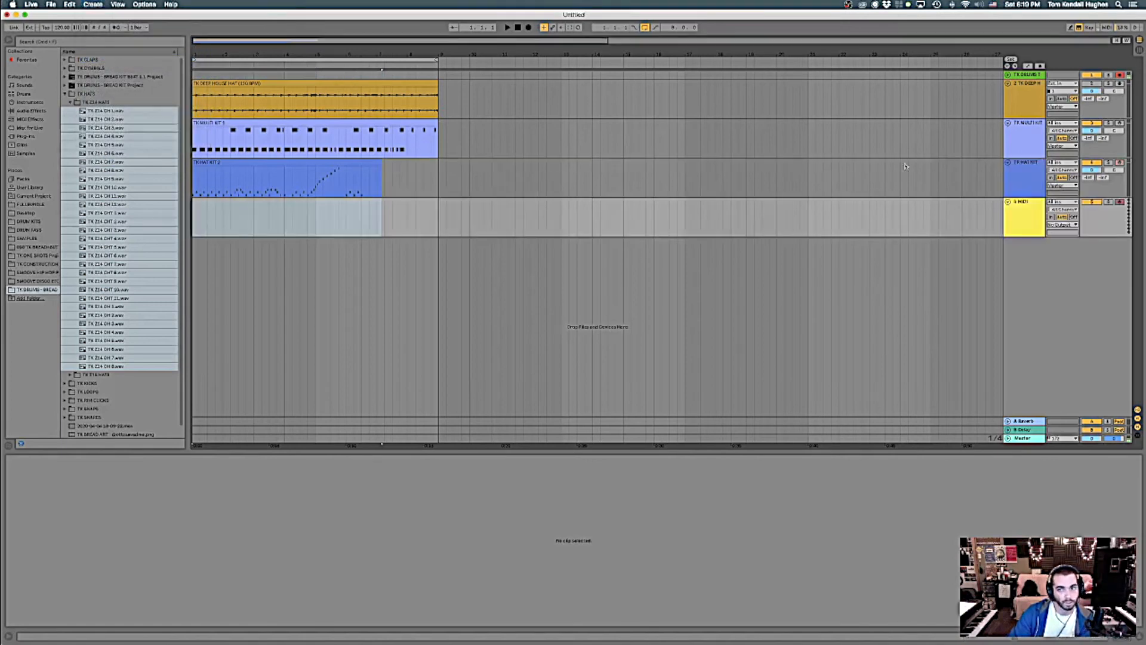
Fold the TK HAT KIT, TK MULTI KIT and TK DEEP HOUSE tracks.
click(1008, 163)
click(1008, 123)
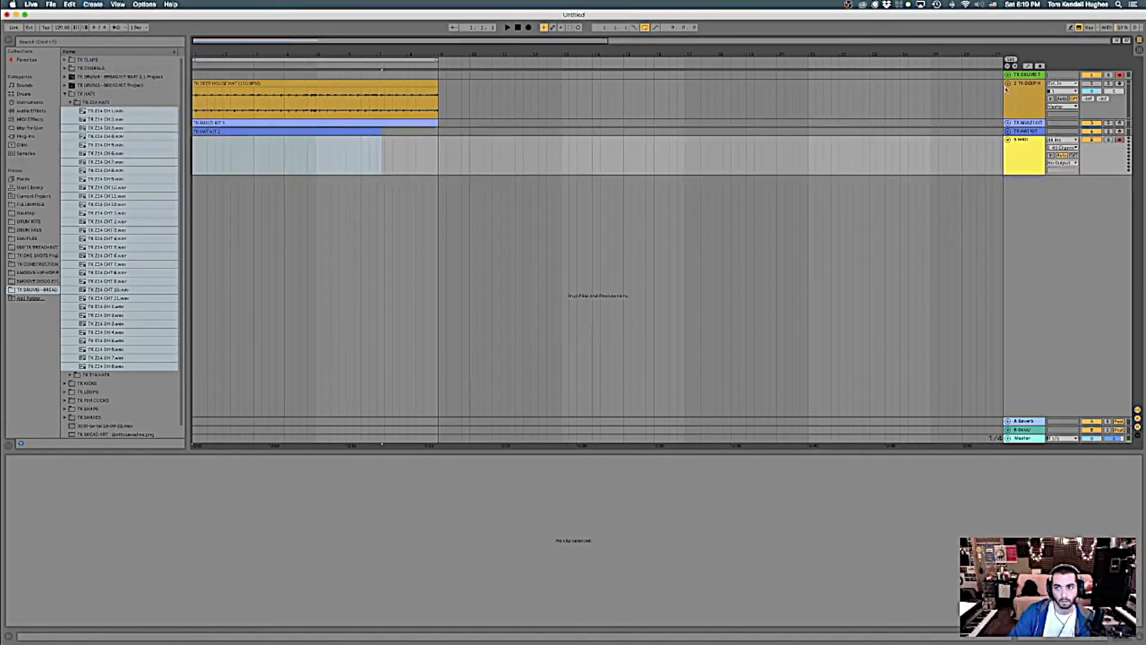
click(1008, 83)
click(1013, 135)
Load an empty Drum Rack onto the new MIDI track.
click(122, 282)
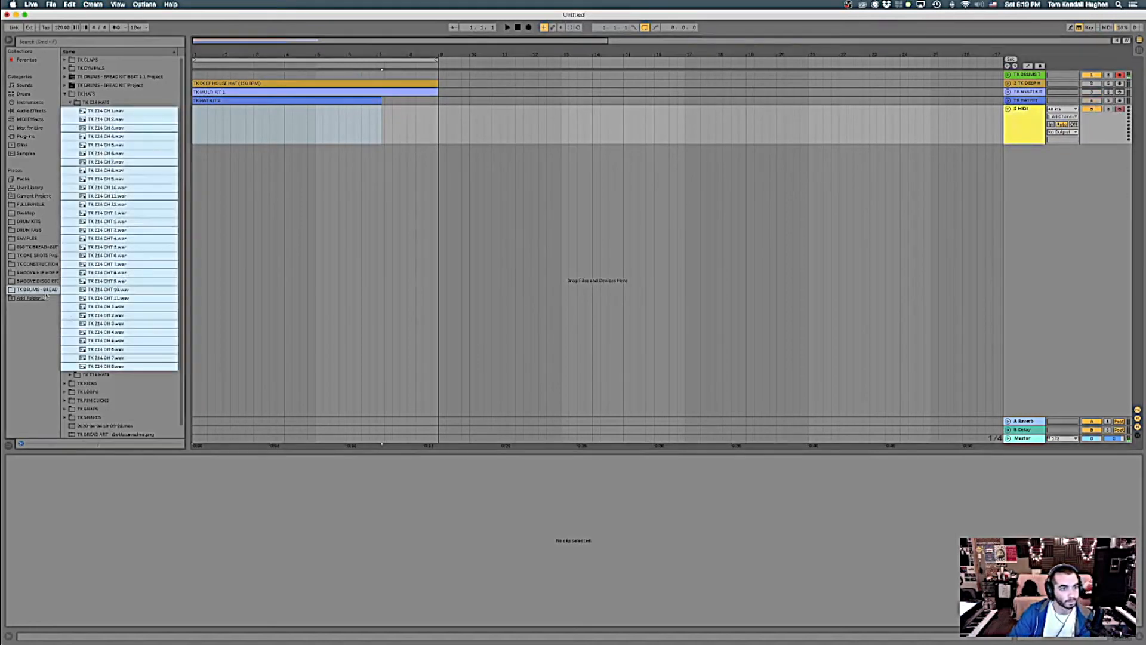
click(22, 94)
drag(96, 70, 202, 127)
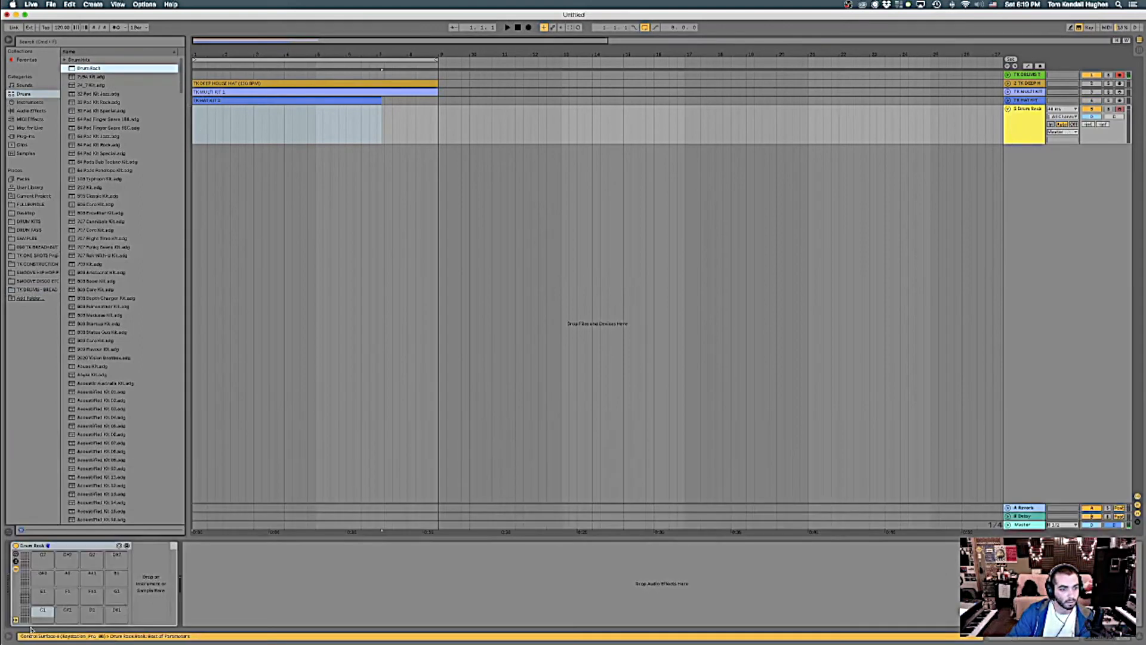
Audition several samples from the TK KICKS folder of the TK DRUMS: BREAD pack and load TK KICK 19 onto the C1 pad.
click(35, 290)
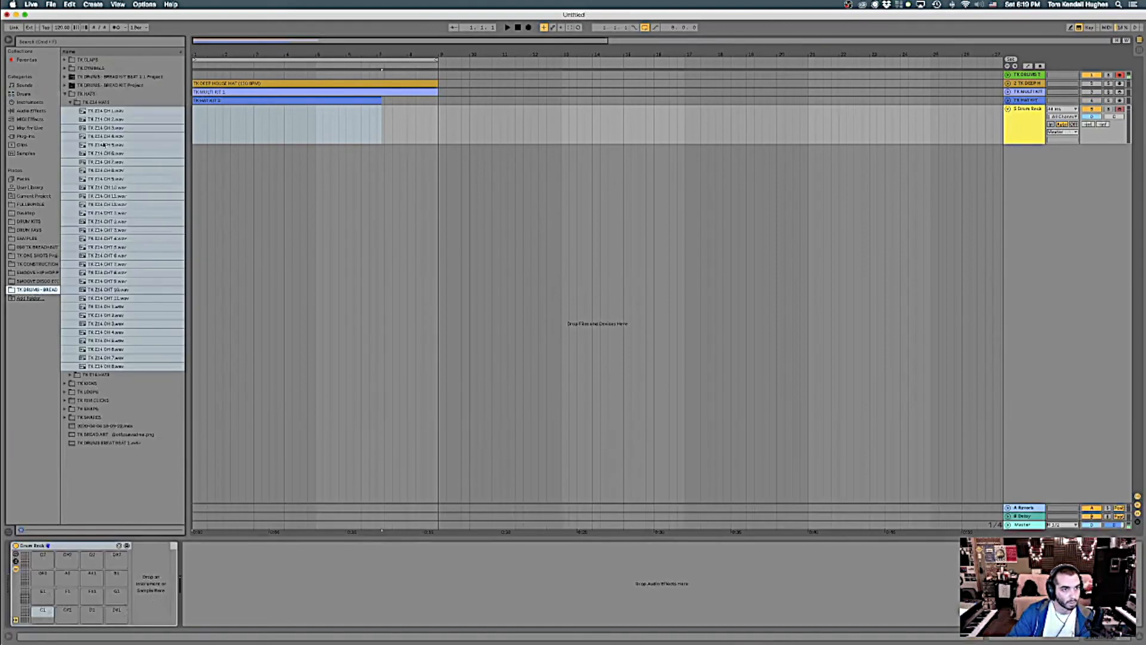
click(71, 103)
click(64, 94)
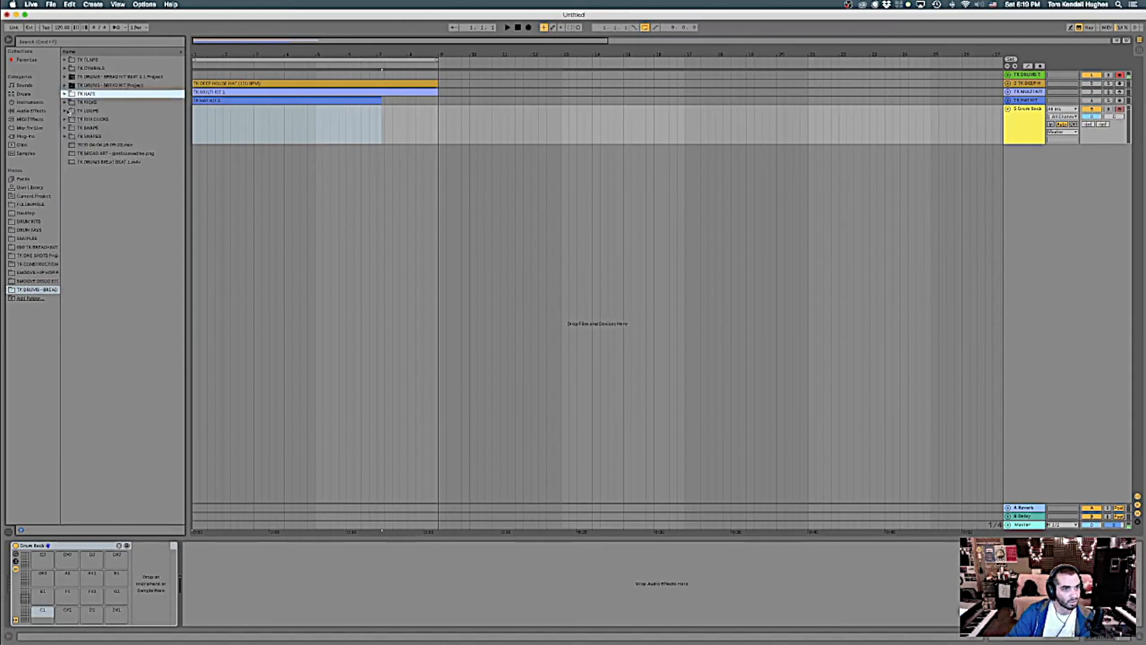
click(65, 102)
click(91, 145)
click(89, 178)
click(90, 204)
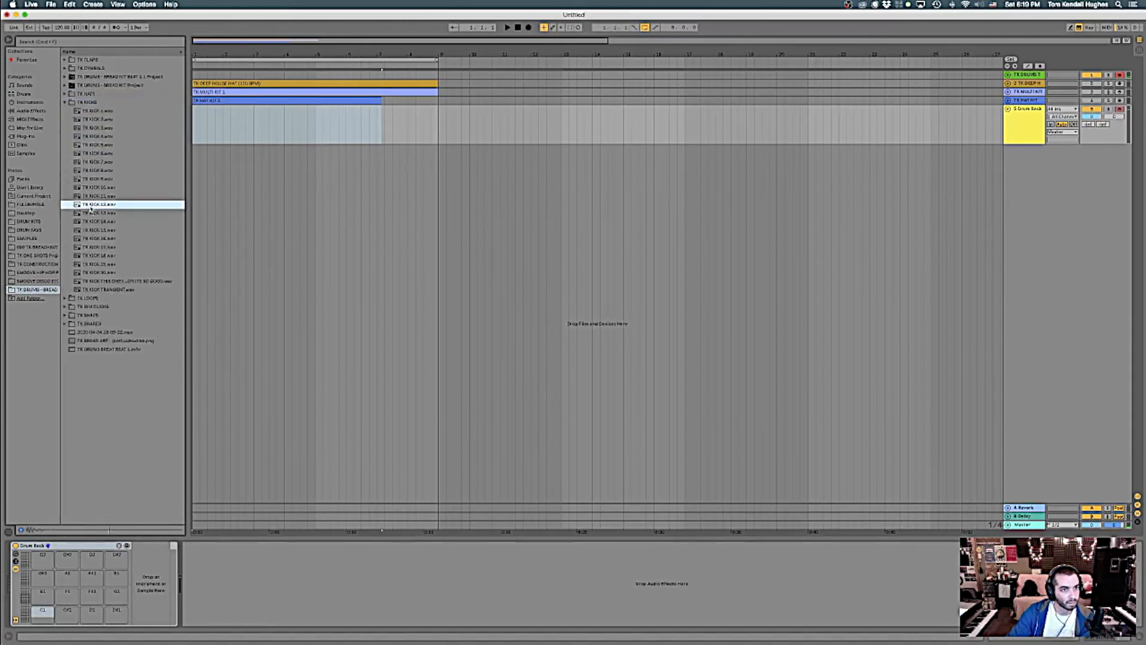
click(91, 256)
click(91, 266)
drag(90, 270, 43, 613)
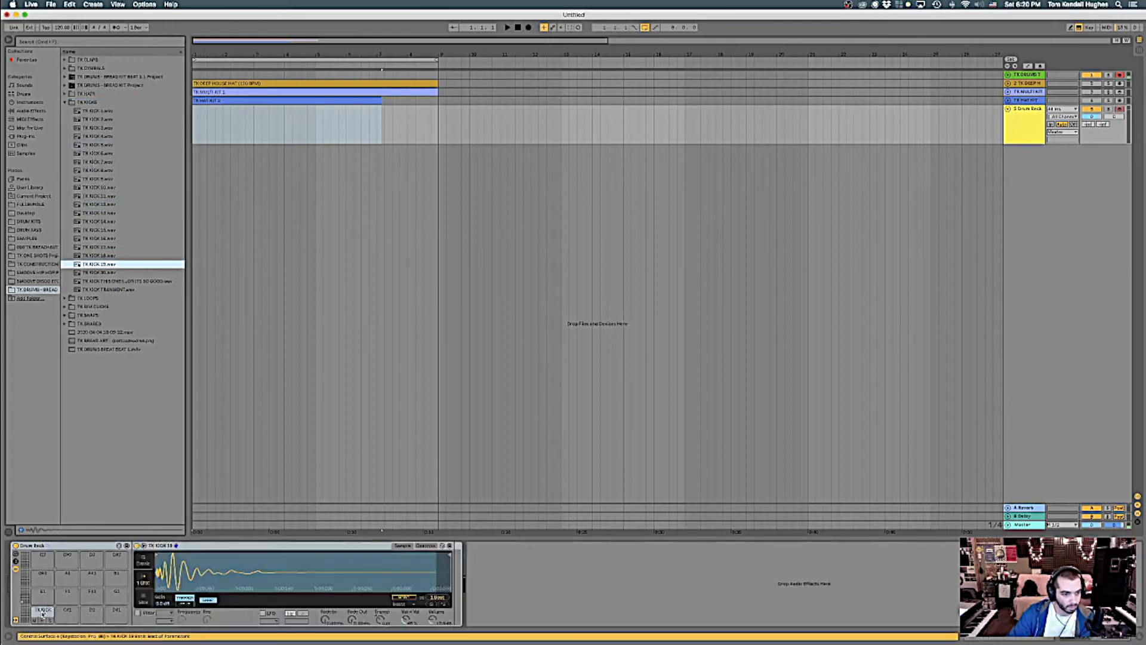
Audition TK SNARE 9 from the TK SNARES folder and load it onto the pad directly above the kick.
click(64, 102)
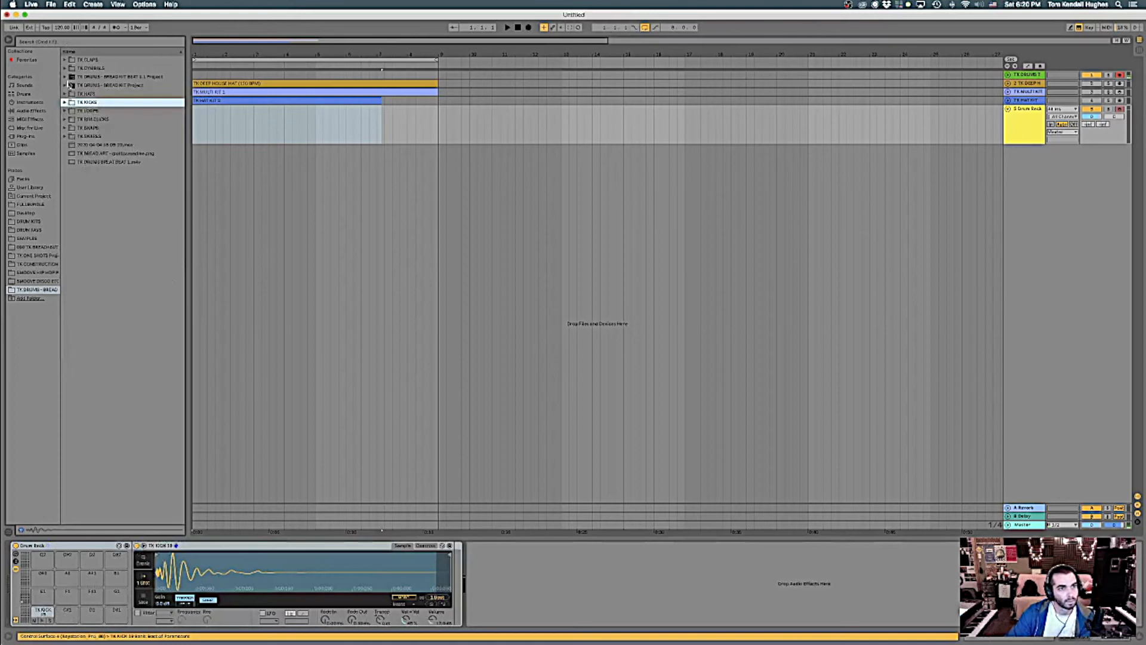
click(65, 137)
click(99, 213)
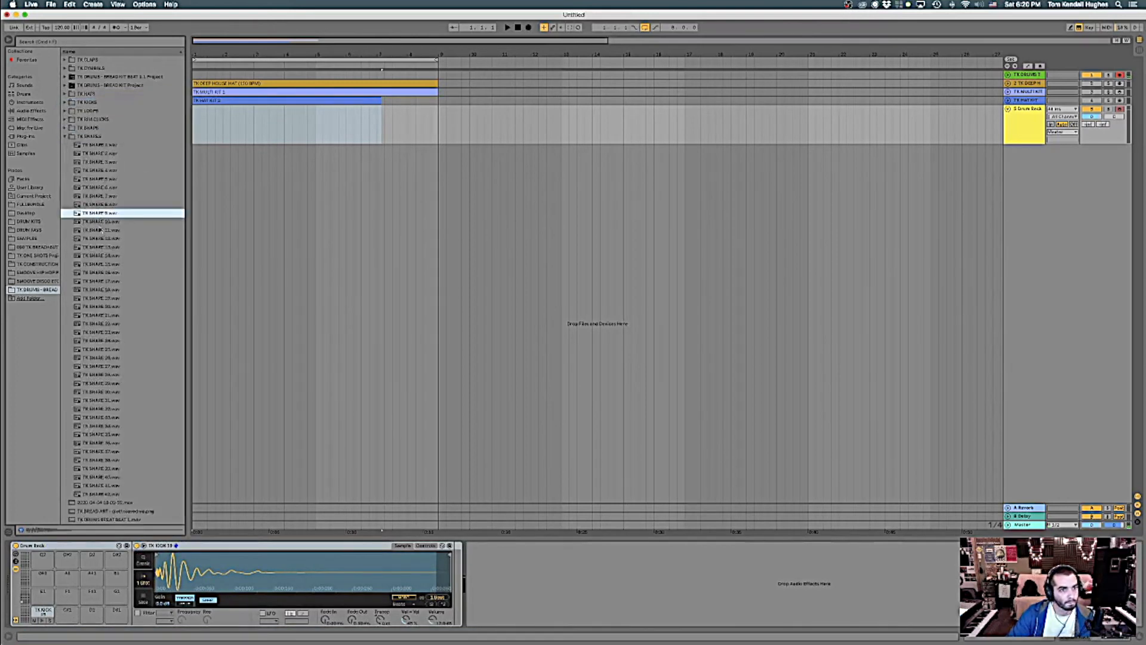
drag(92, 216, 40, 595)
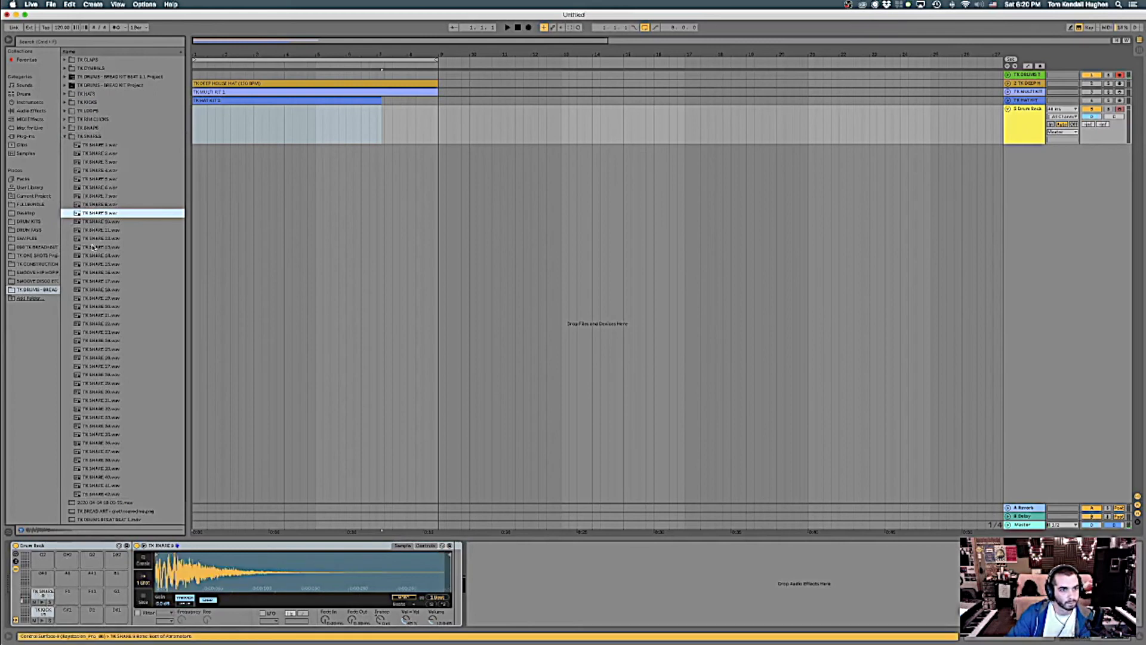
Audition samples in the TK SNARES folder and load TK SNARE 18 onto the pad beside TK SNARE 9.
click(94, 290)
drag(96, 293, 69, 597)
click(97, 392)
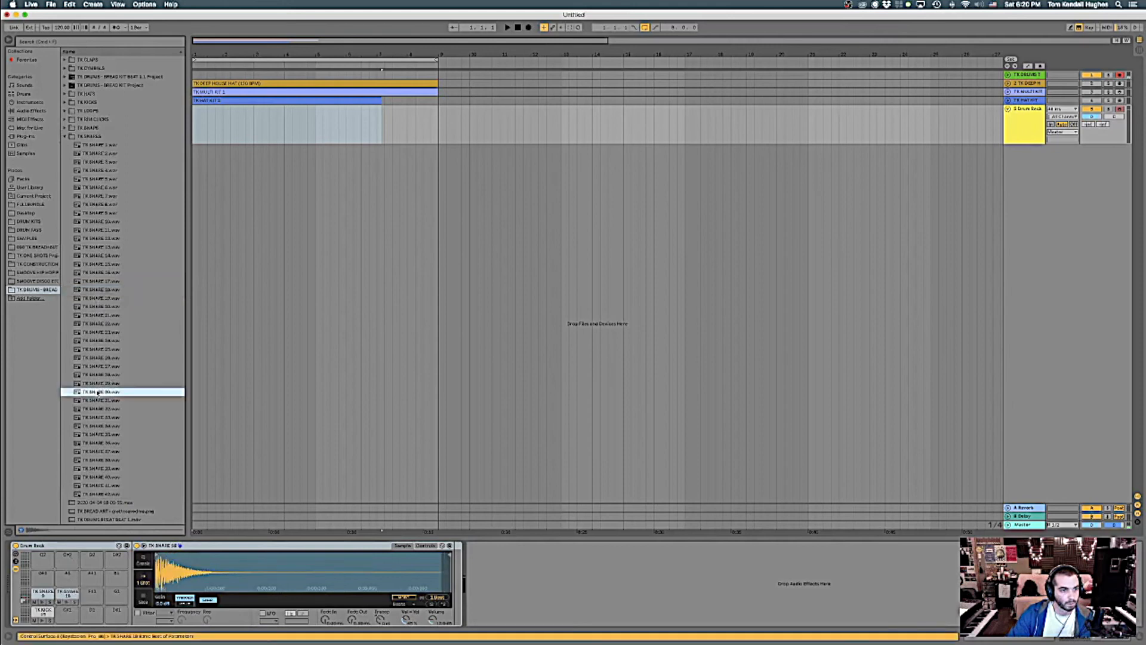
click(97, 435)
Audition samples in the TK RIM CLICKS folder and load TK RIM 9 and TK RIM 2 onto the remaining two pads of the snare row.
click(65, 137)
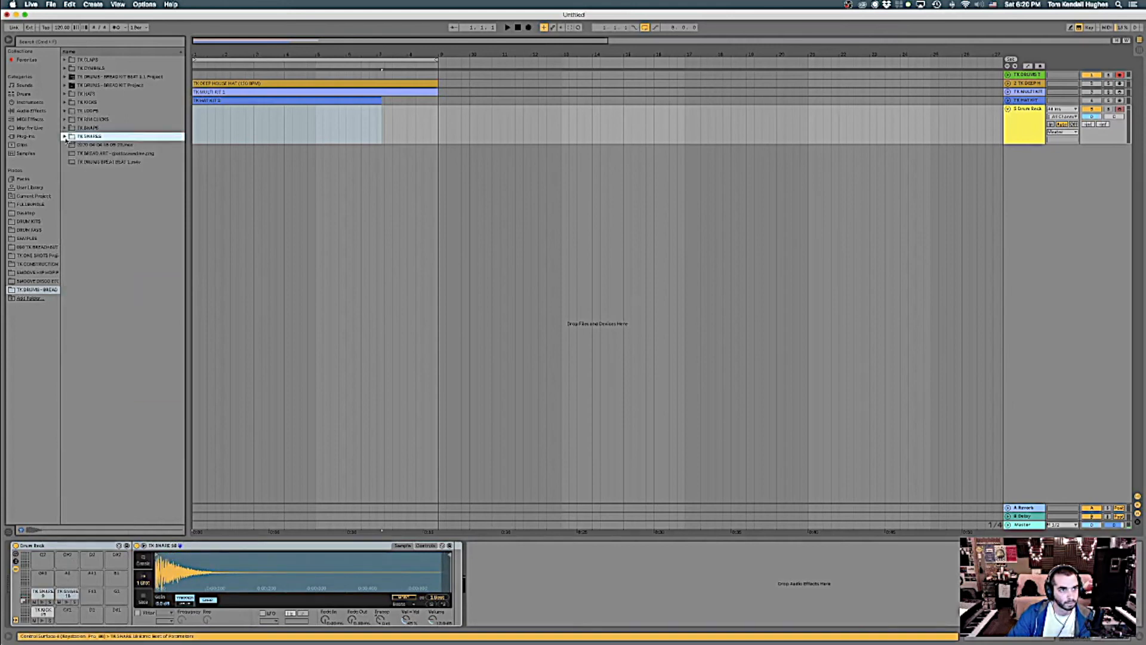
click(64, 120)
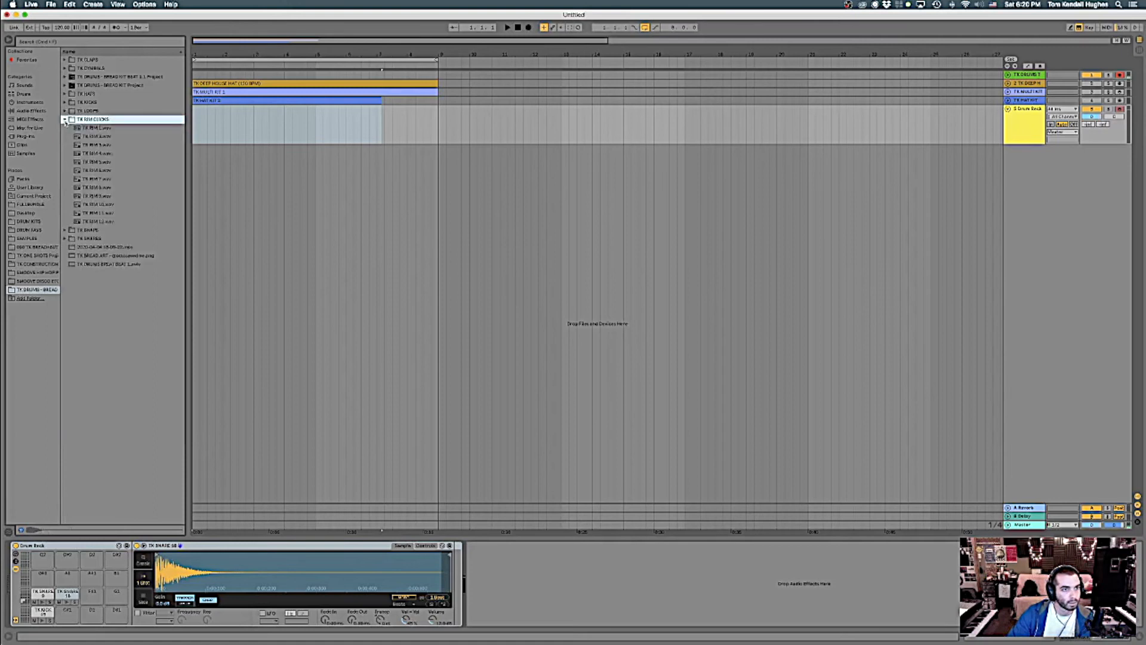
click(91, 179)
click(93, 188)
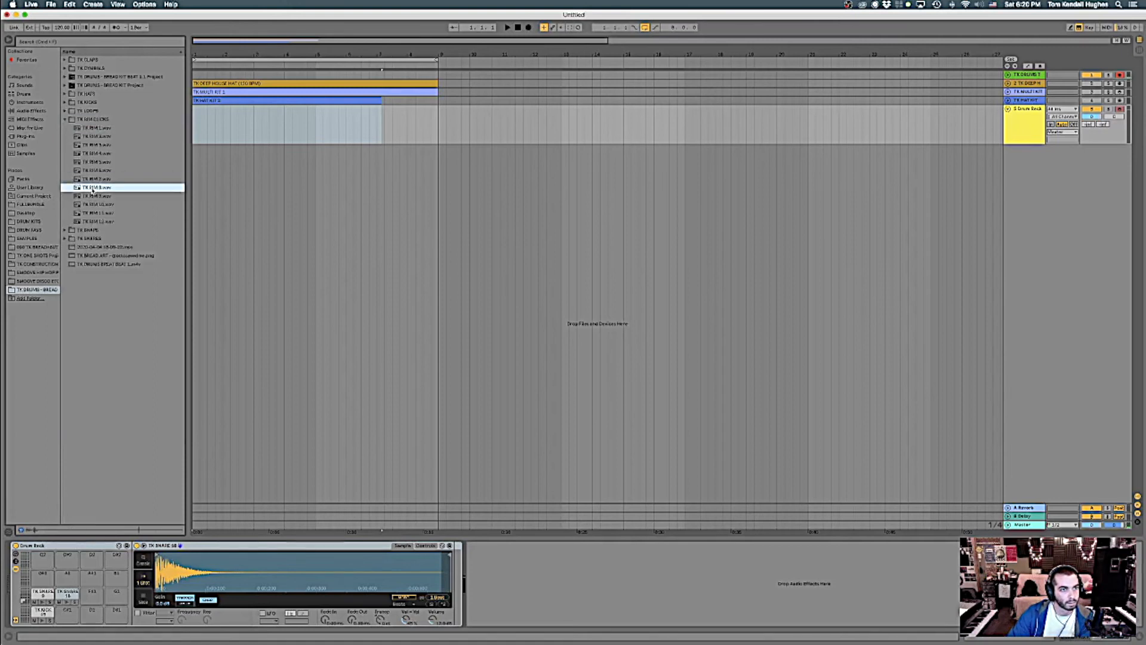
click(95, 196)
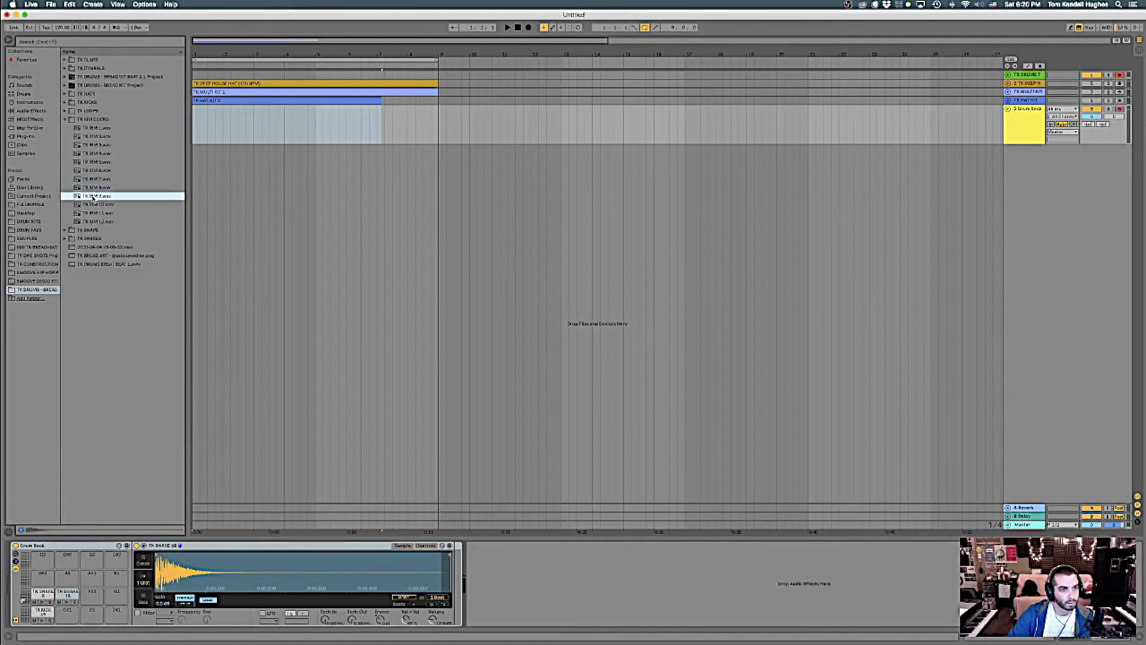
drag(91, 591, 92, 591)
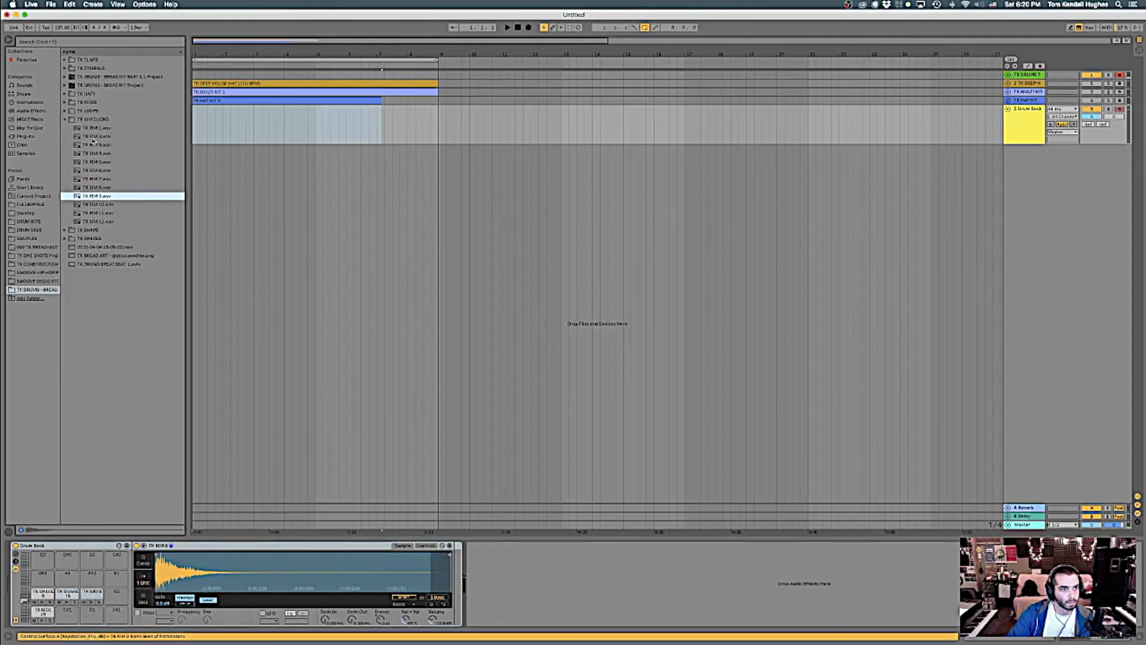
click(93, 136)
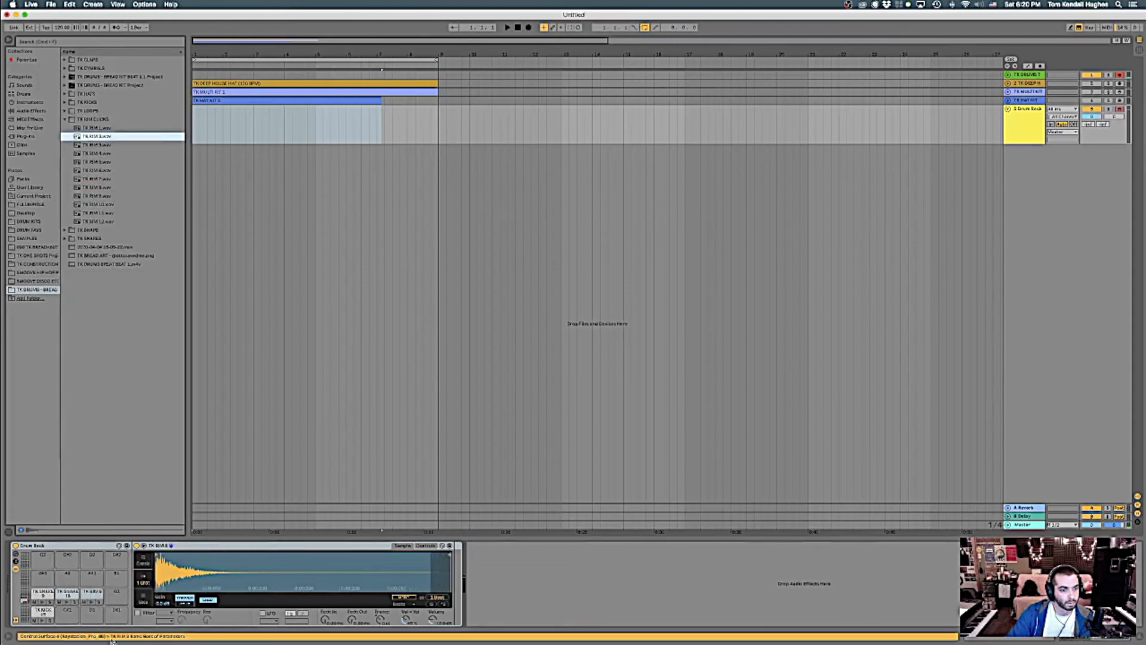
drag(116, 594, 119, 596)
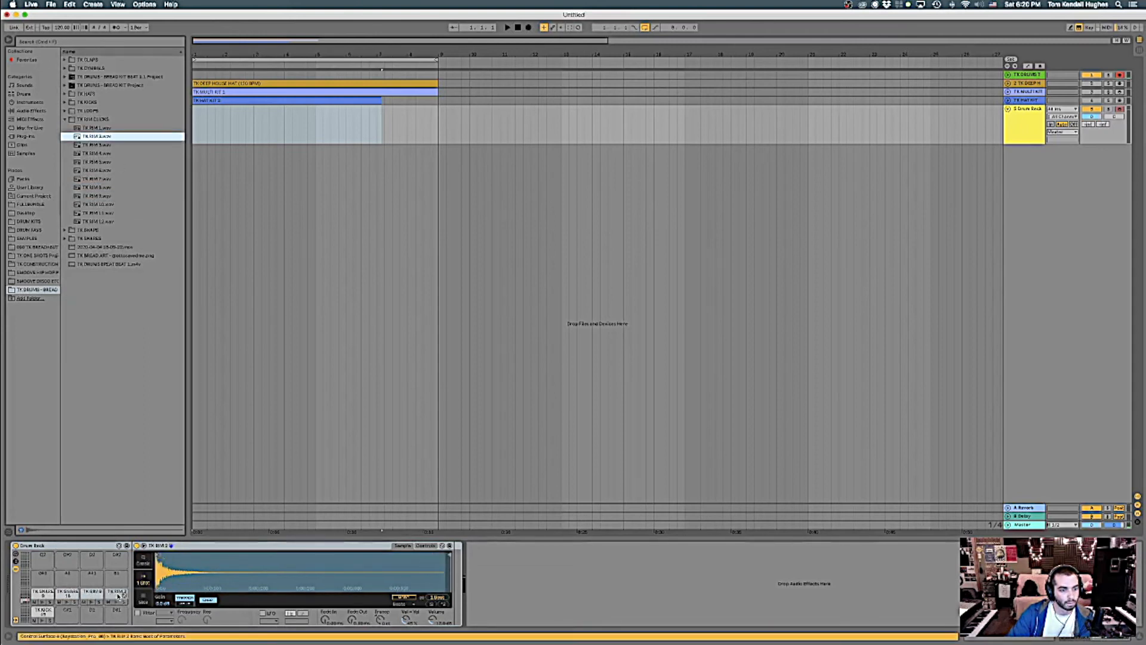
Audition closed hats in the TK Z15 HATS folder and load TK Z15 CHT 8 onto the pad above TK SNARE 9.
click(67, 120)
click(64, 94)
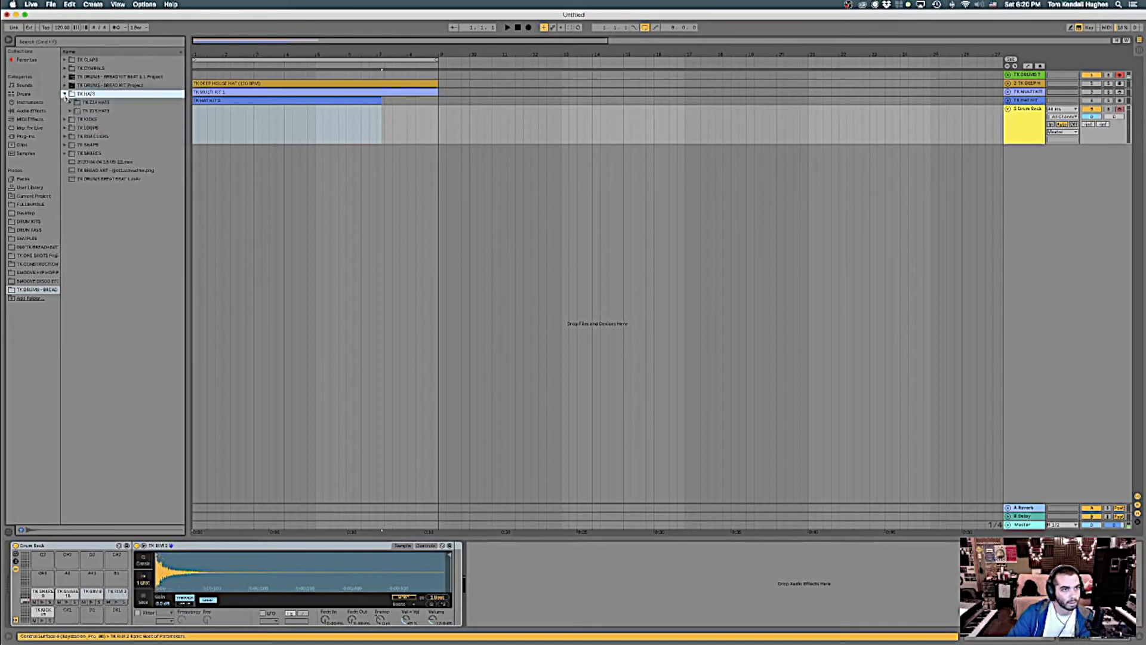
click(70, 111)
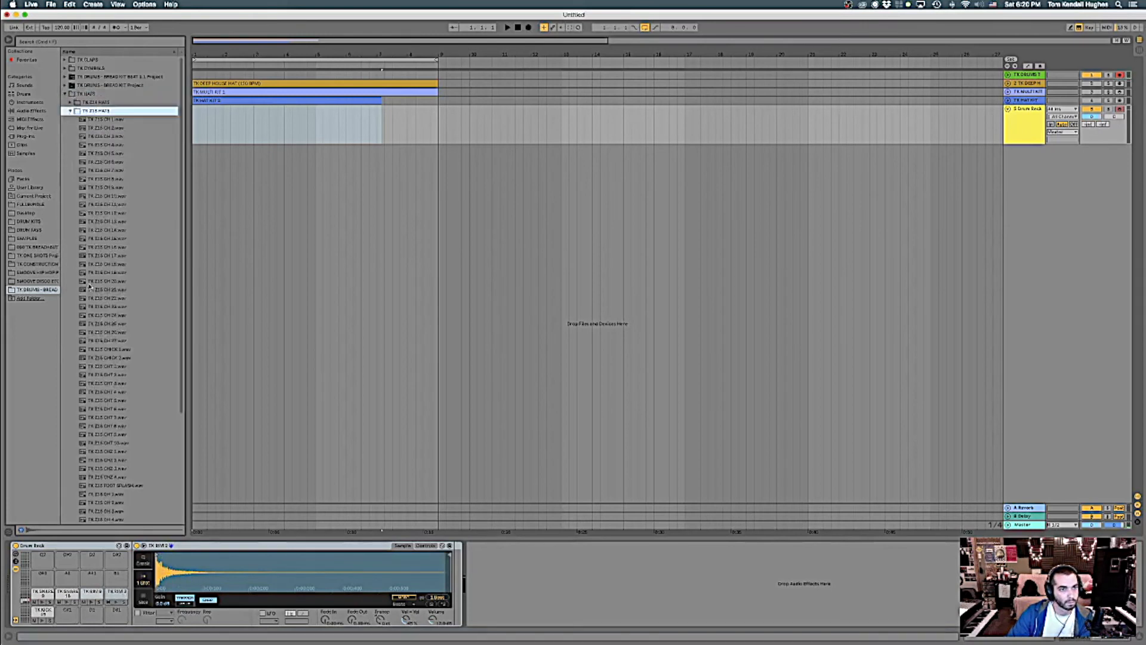
scroll(100, 282, down, 3)
click(99, 343)
click(99, 370)
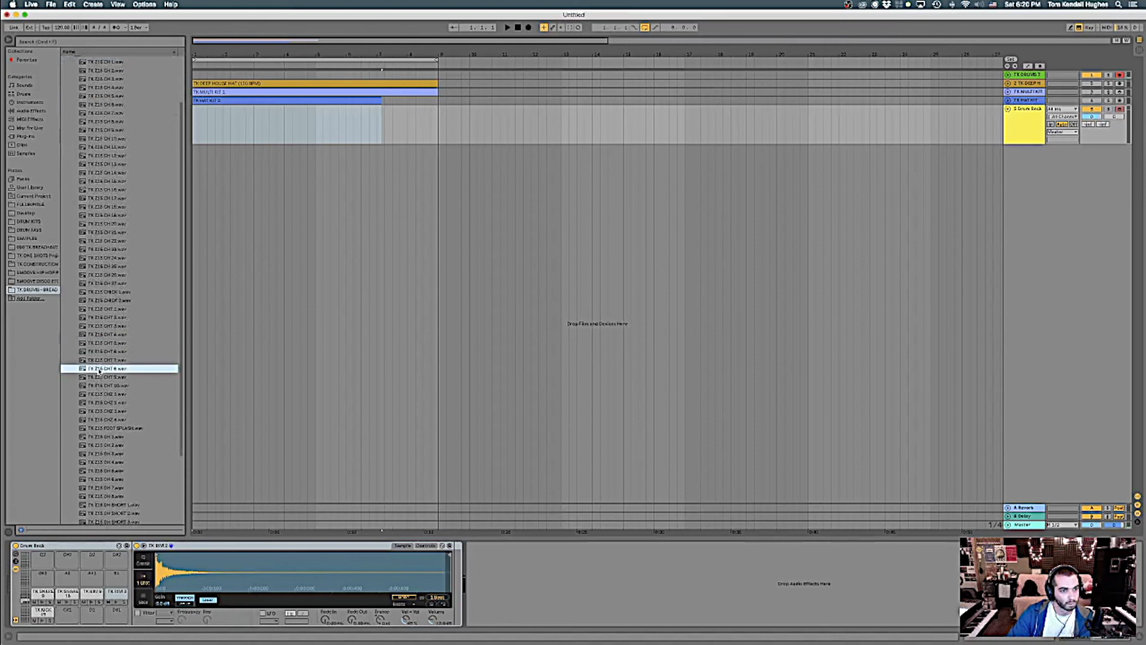
scroll(97, 372, down, 1)
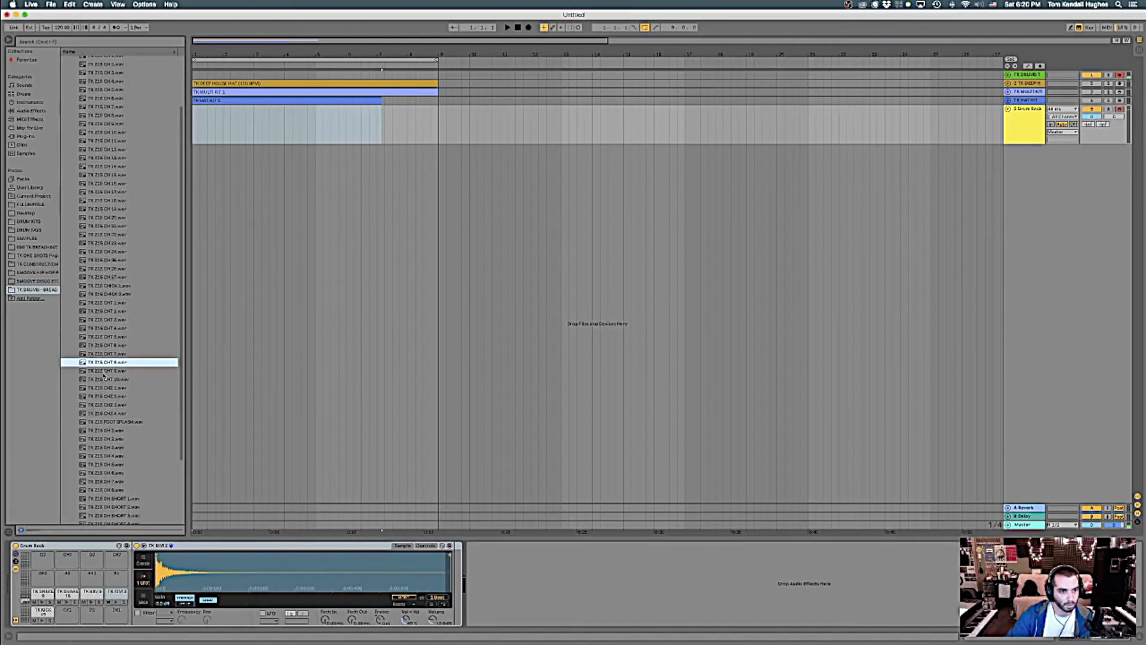
click(102, 371)
click(105, 356)
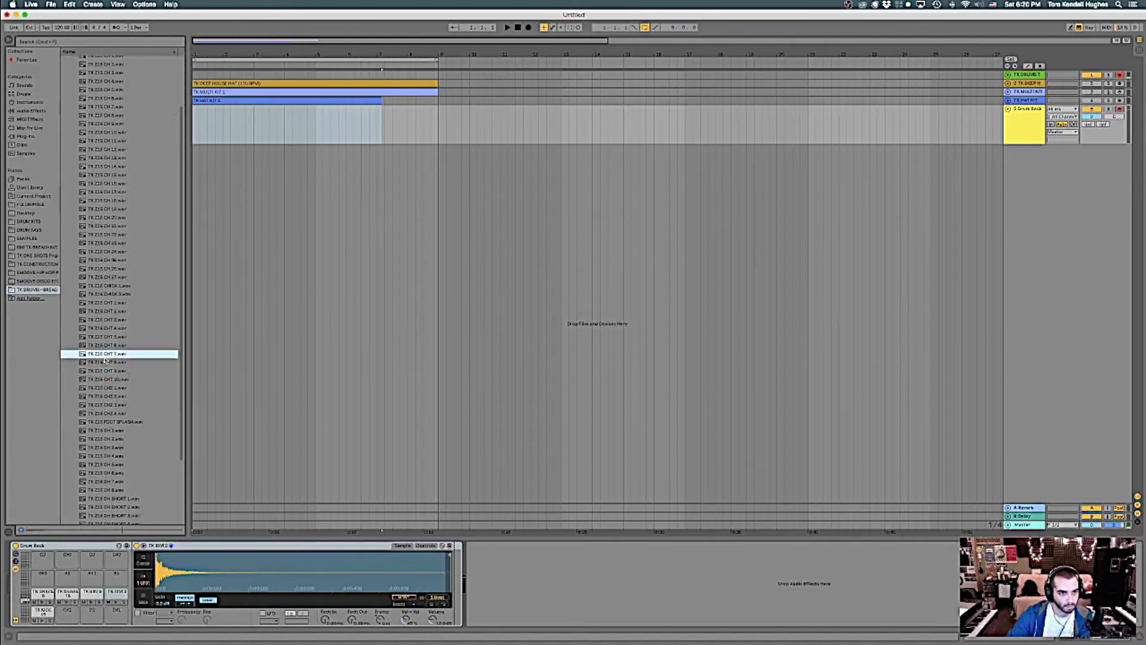
click(103, 363)
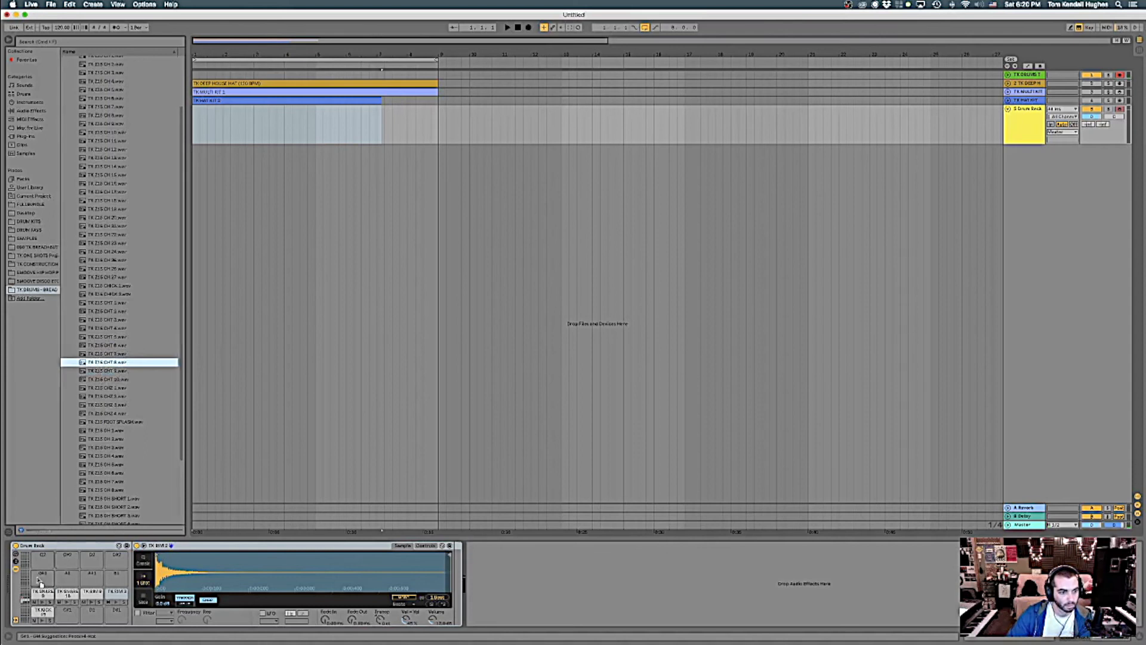
Load TK Z15 CHZ 3 onto the B1 pad and TK Z15 CHT 4 onto the A#1 pad.
click(96, 405)
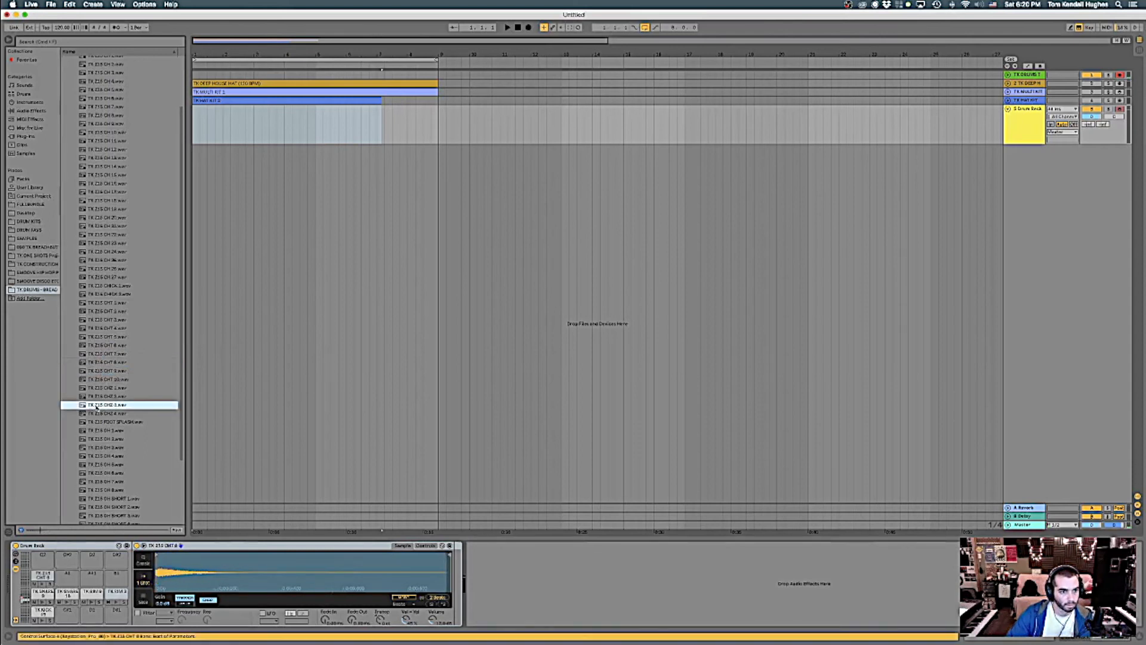
drag(99, 407, 113, 583)
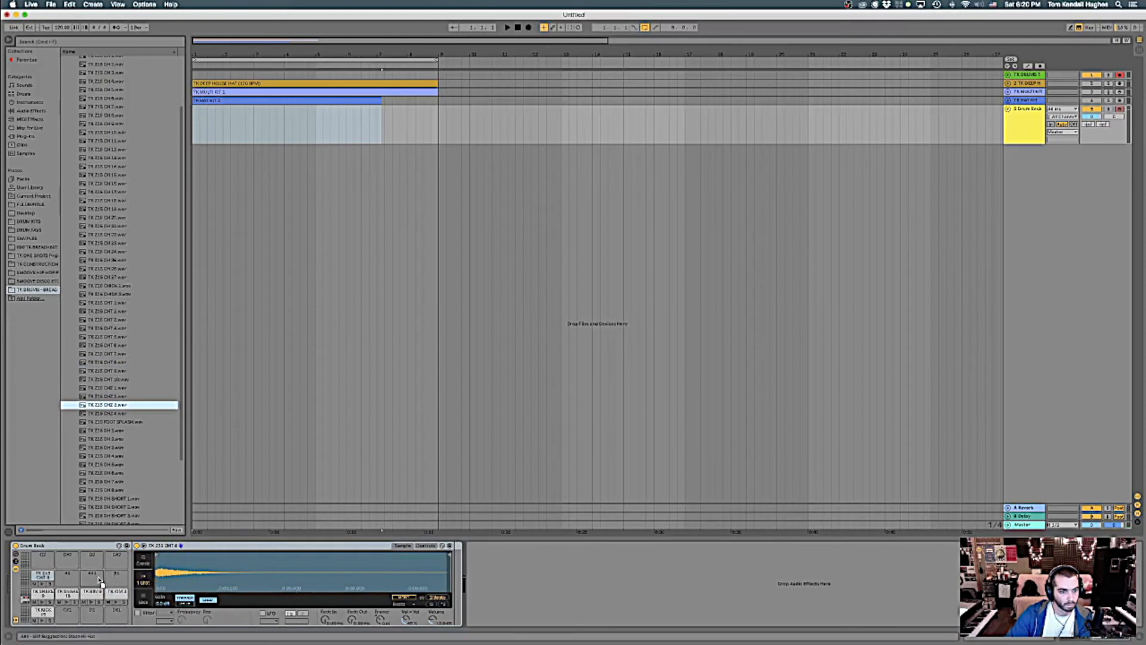
click(96, 329)
drag(100, 333, 93, 582)
Audition a few more Z15 hat samples and load TK Z15 CHICK 1 onto the A1 pad.
click(103, 380)
click(110, 303)
click(106, 286)
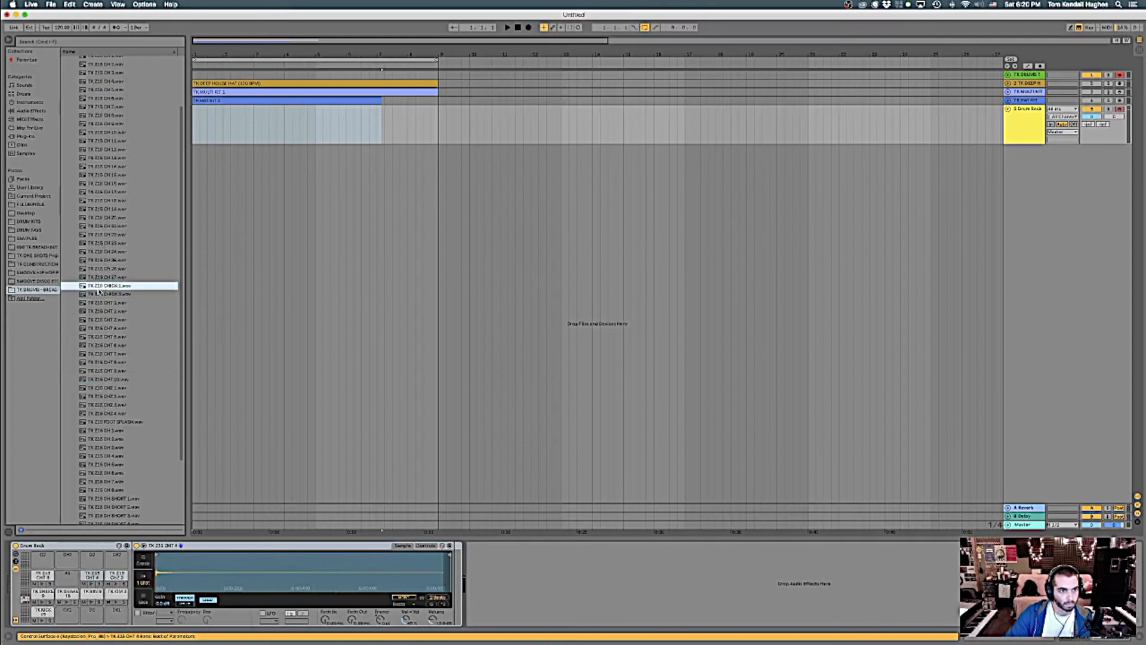
drag(100, 288, 65, 576)
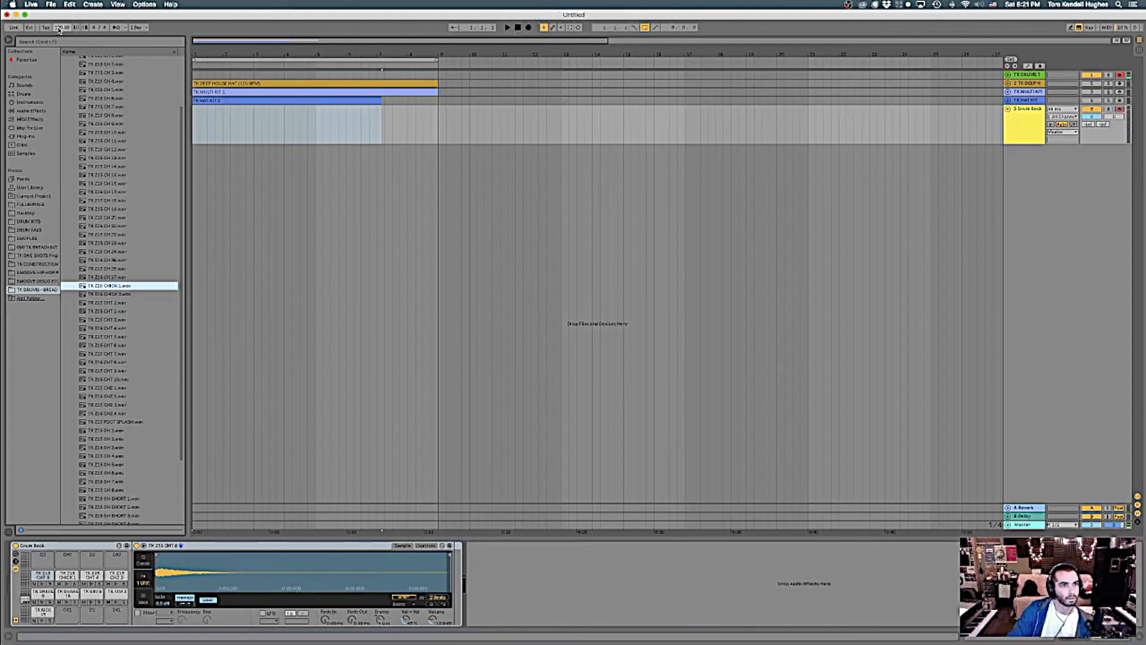
Lower the project tempo and record a drum pattern from the start of the Drum Rack track with the metronome on.
drag(60, 28, 60, 57)
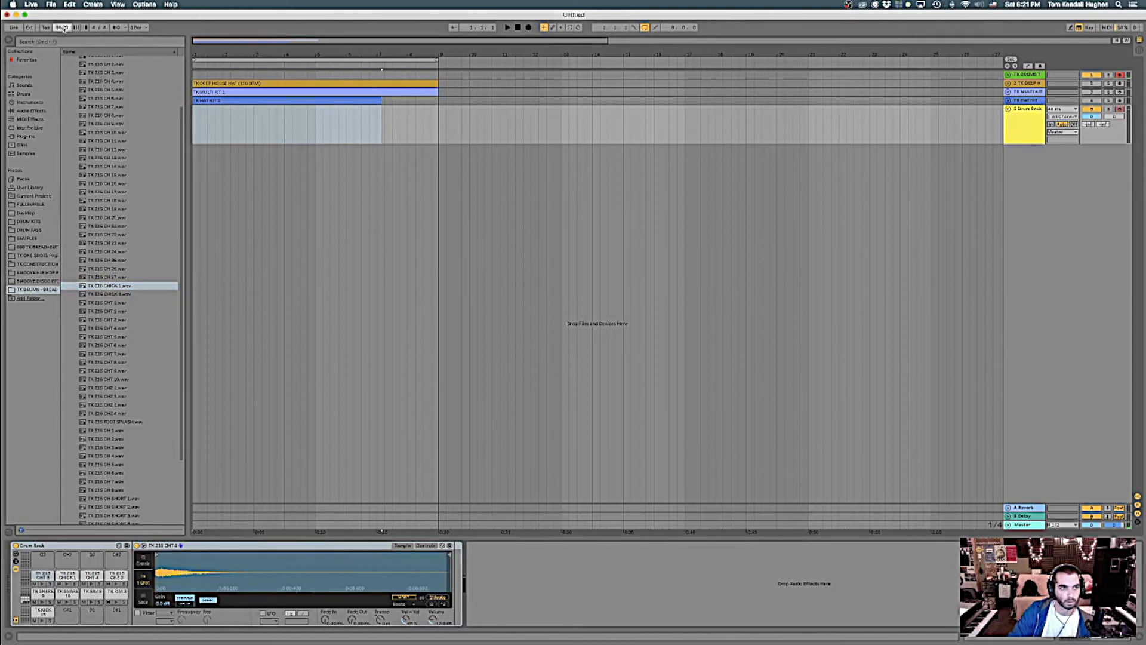
click(519, 28)
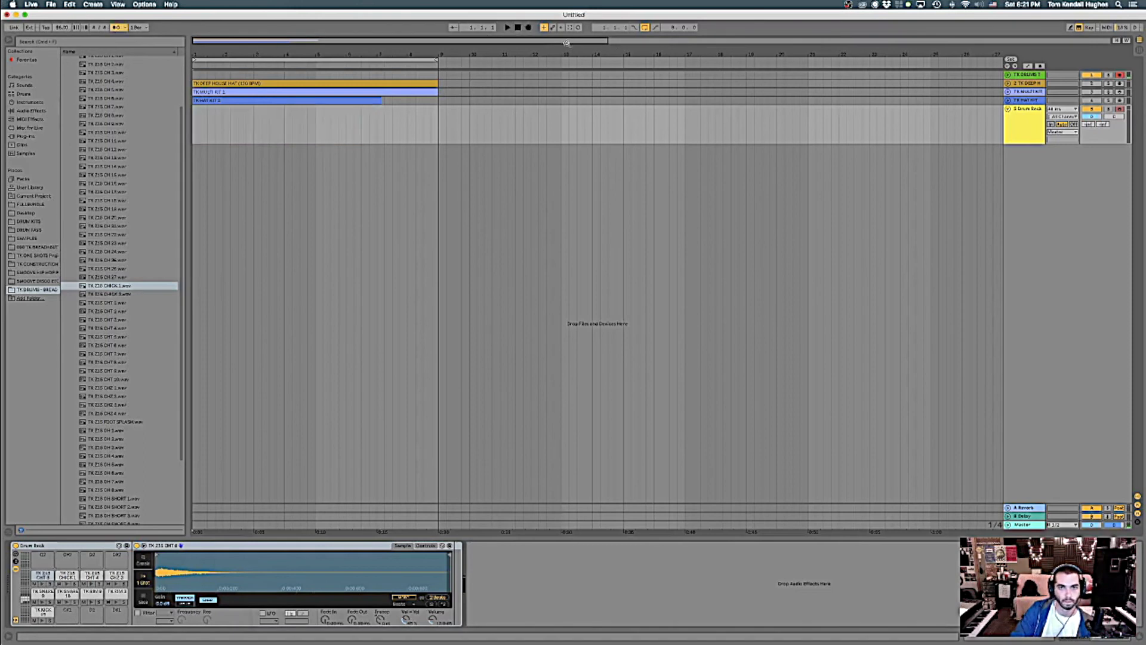
click(528, 28)
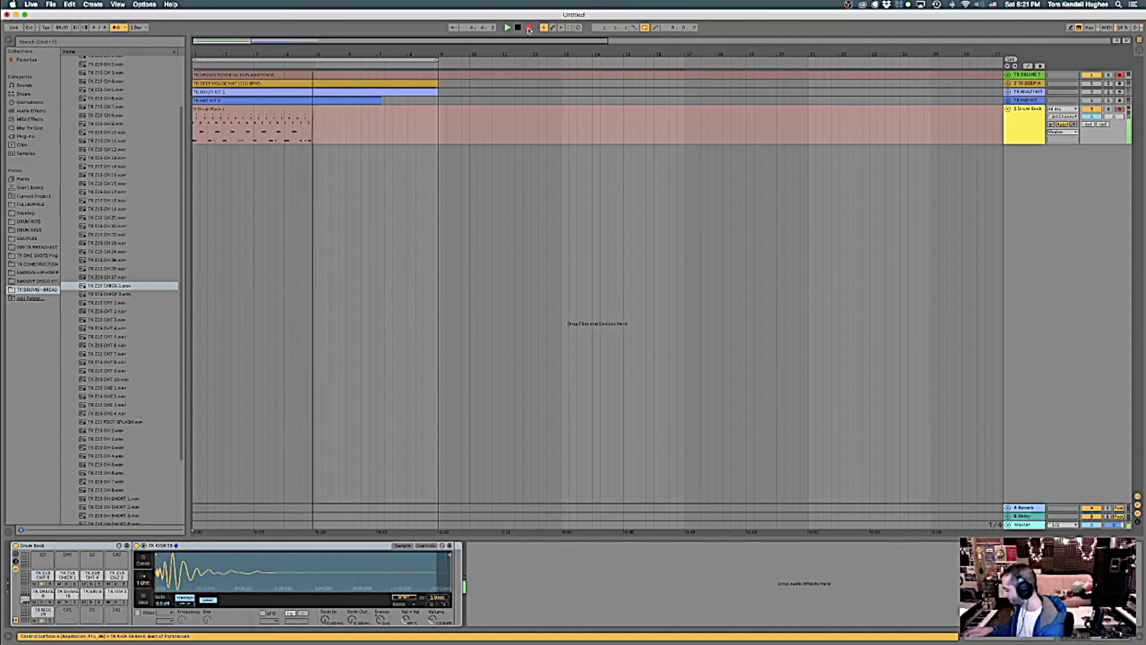
key(space)
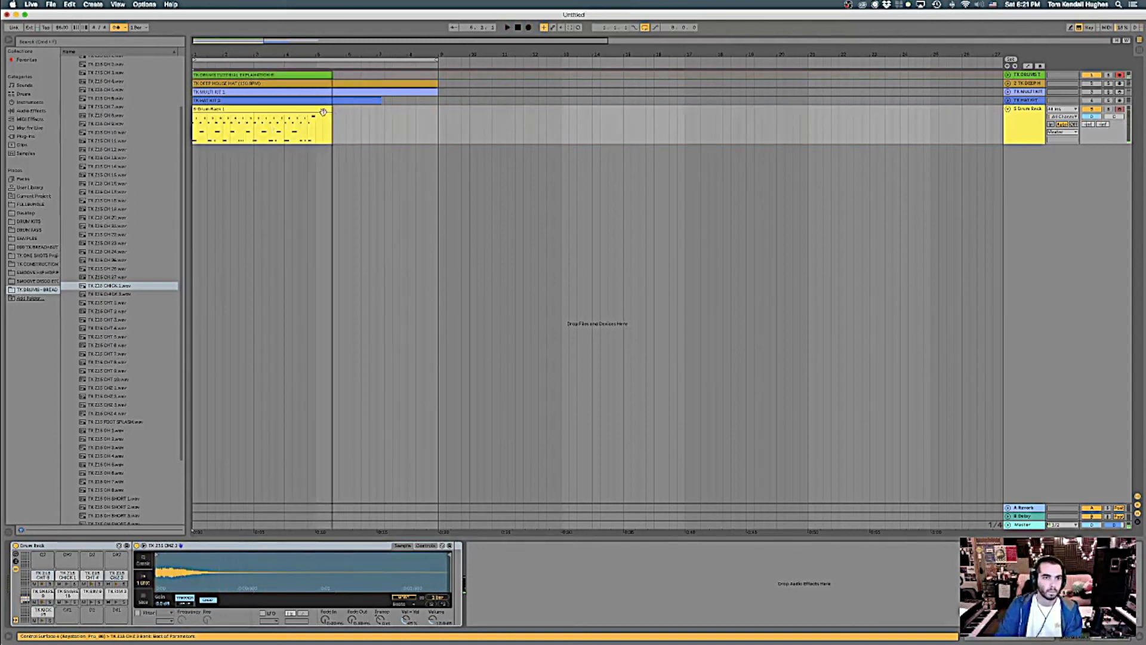
Trim the recorded Drum Rack clip to end at bar 5 and delete the newly recorded clip on the TK DRUMS tutorial track.
drag(329, 110, 316, 109)
key(space)
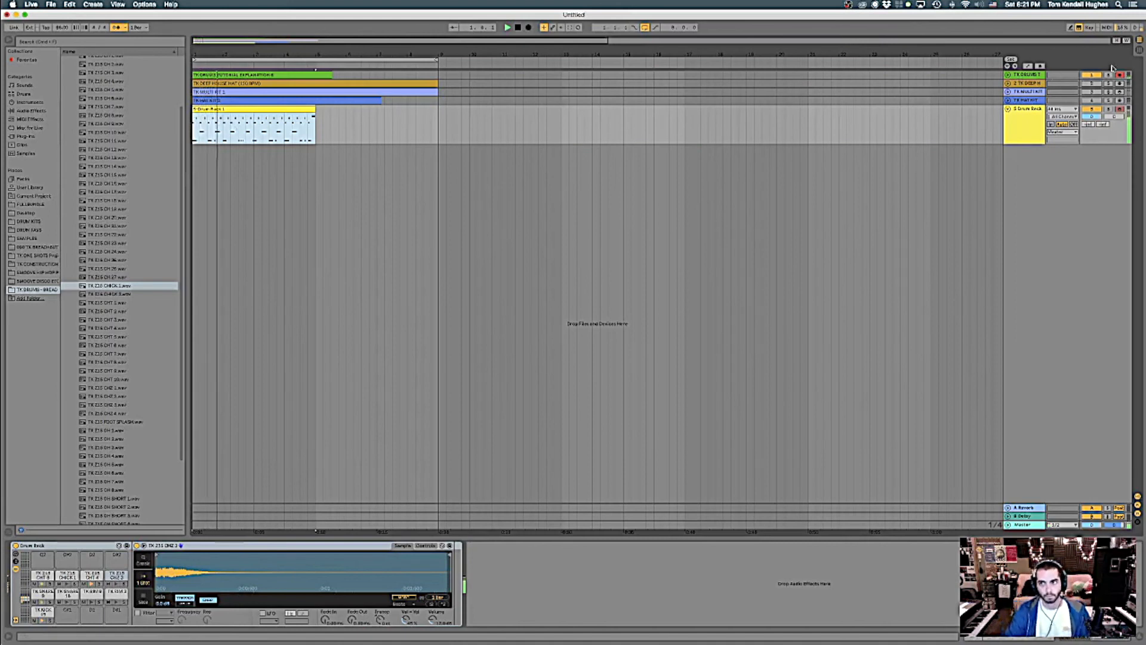
click(1093, 76)
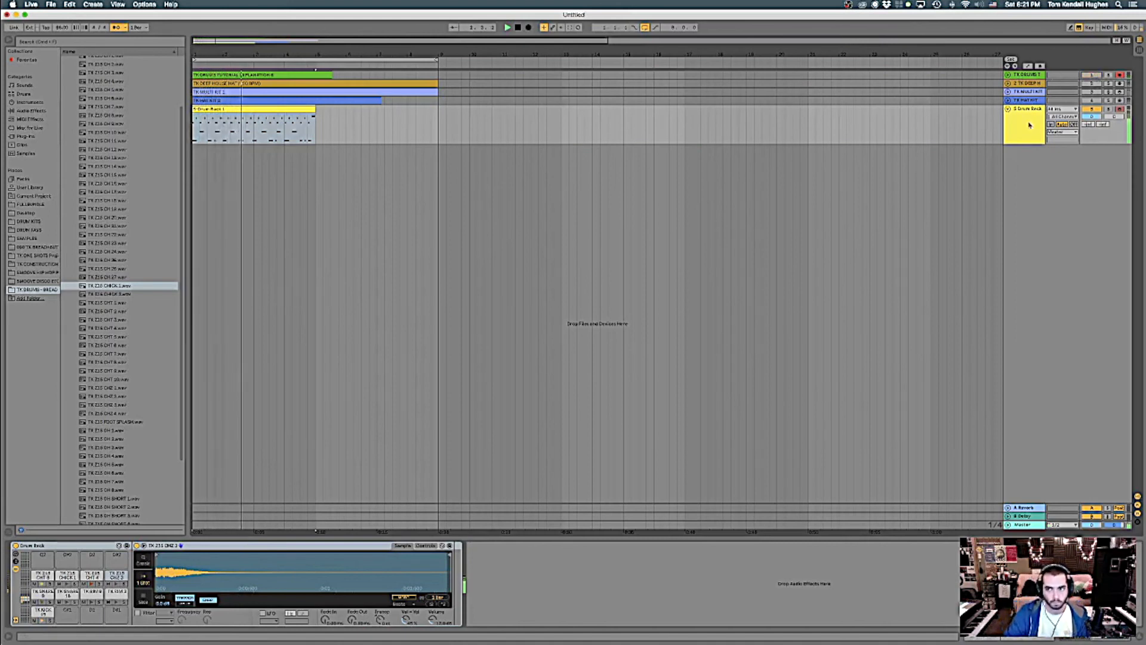
click(289, 74)
click(289, 74)
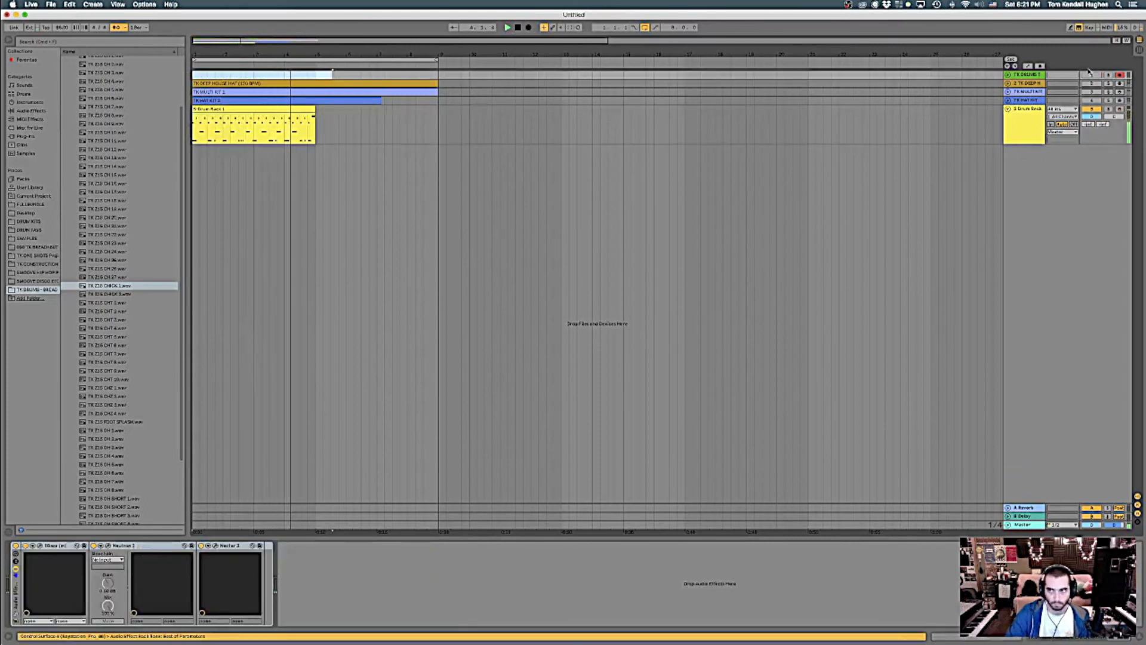
key(space)
click(314, 122)
click(316, 124)
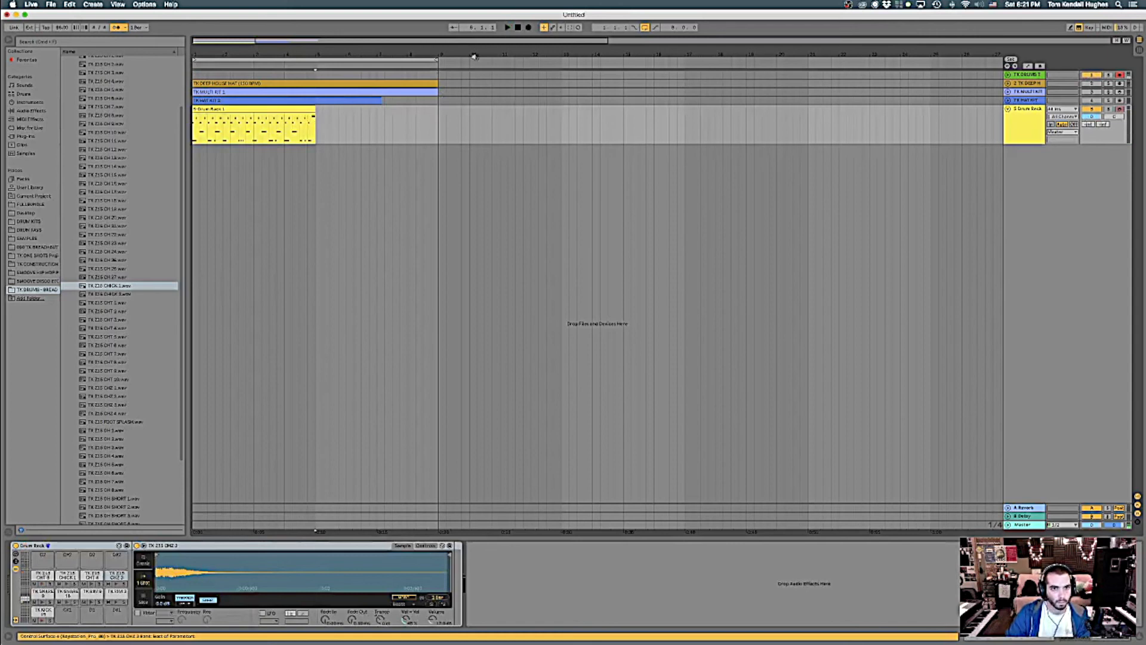
Shorten the arrangement loop to end at bar 5 and open the Drum Rack clip's notes.
drag(440, 62, 315, 61)
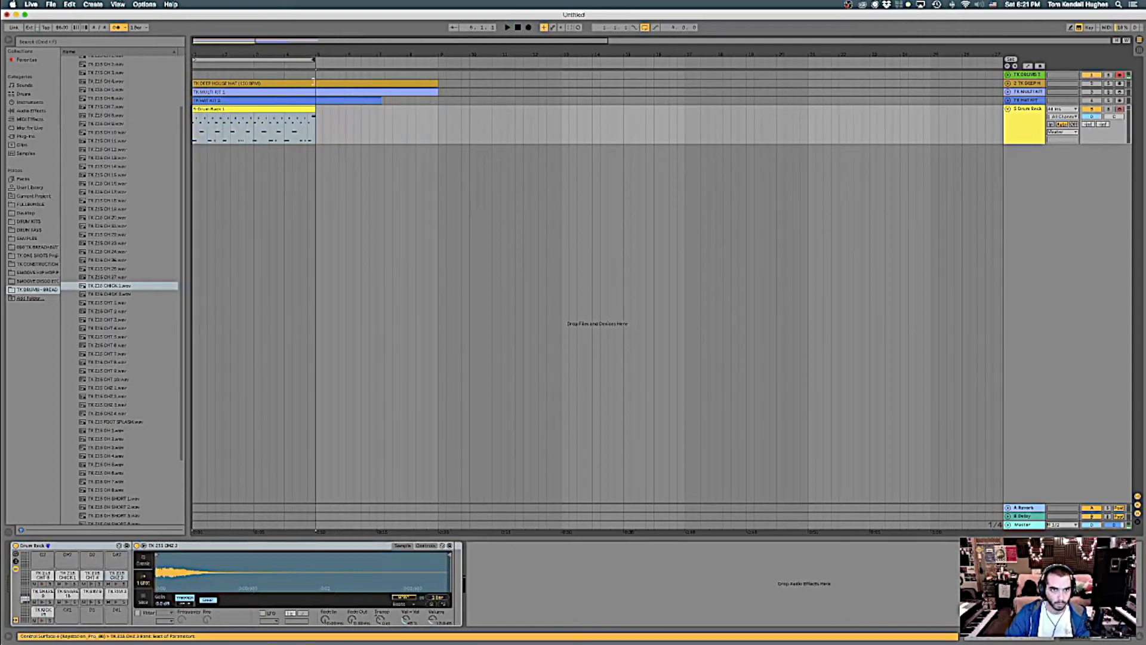
double_click(273, 109)
mouse_move(514, 452)
mouse_down()
mouse_move(563, 225)
mouse_move(523, 436)
mouse_up()
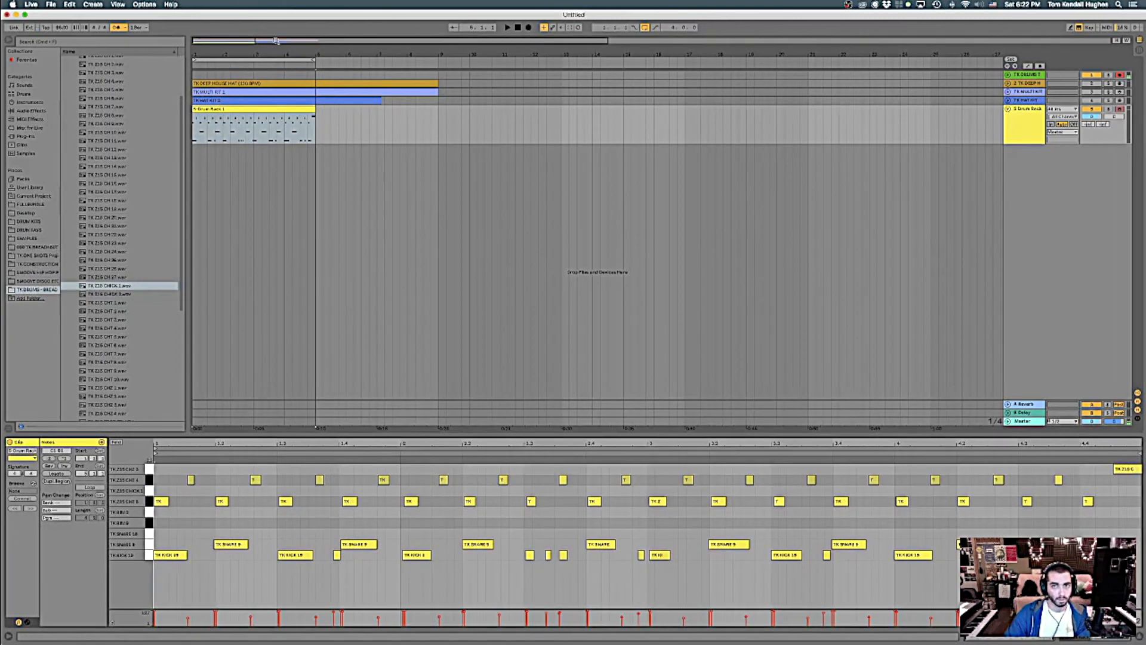
Extend the loop to end at bar 9, fold the Drum Rack track and unfold the deep house, multi kit and hat kit tracks.
drag(316, 60, 436, 55)
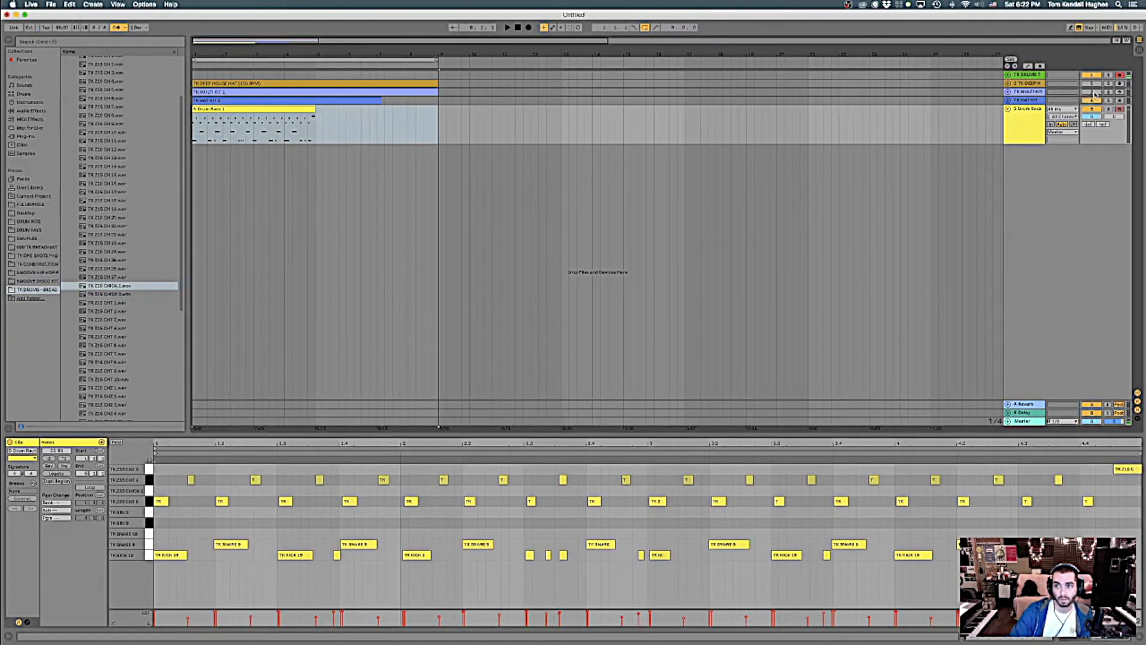
click(1008, 110)
click(1008, 98)
click(1008, 84)
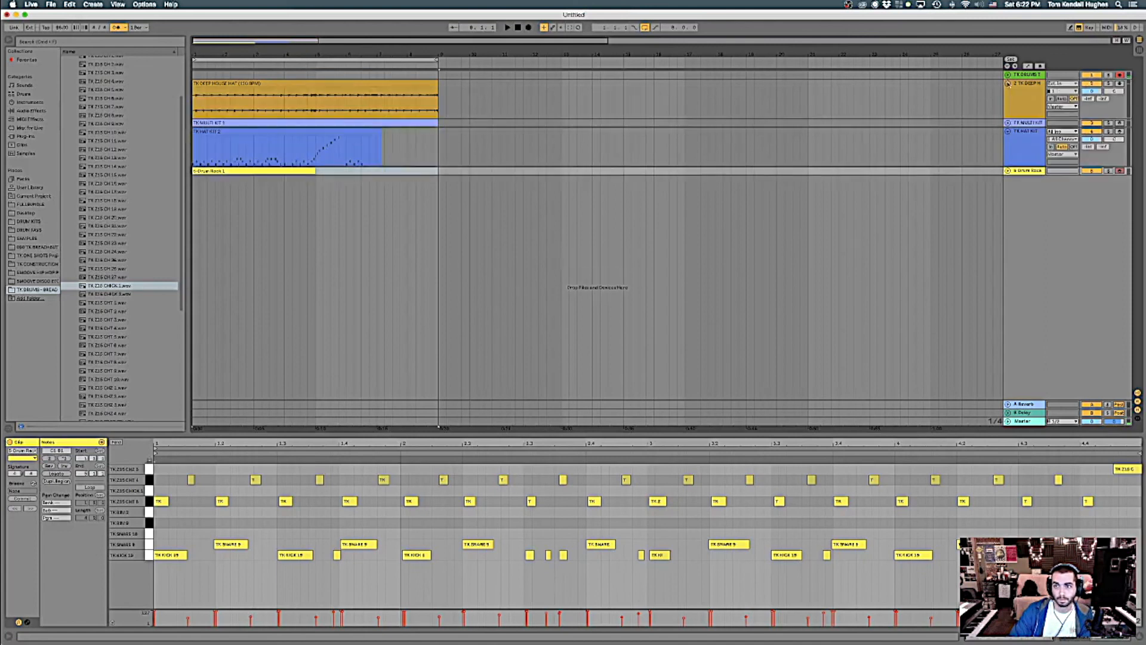
click(1008, 122)
Play back the deep house, multi kit and hat kit tracks with the Drum Rack track muted.
key(space)
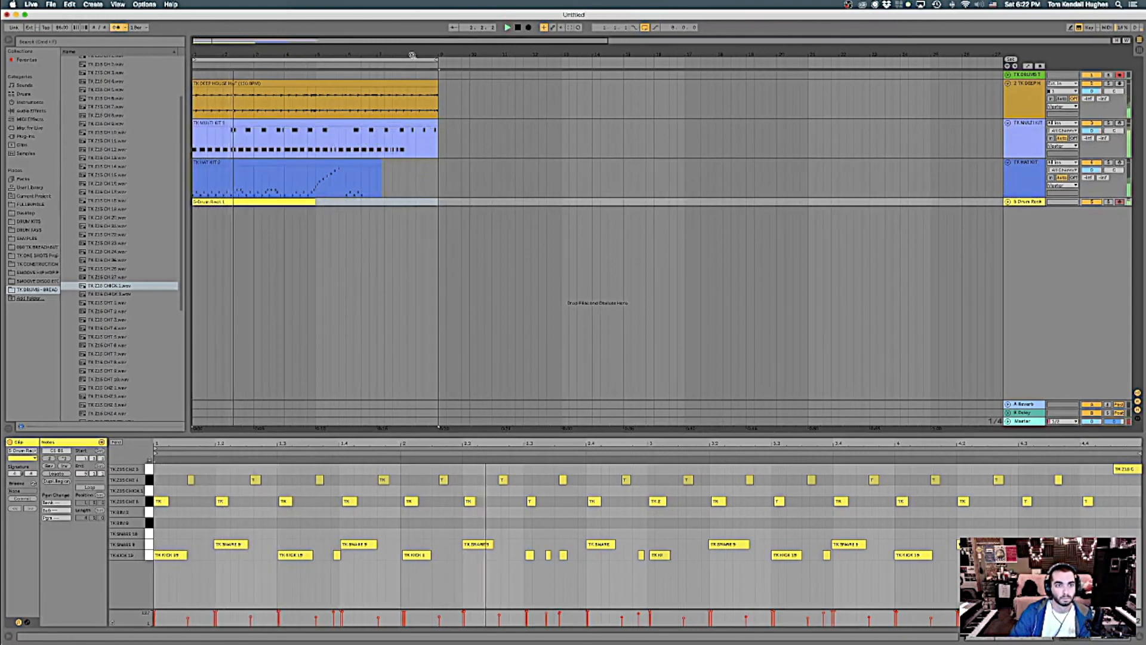
click(1090, 203)
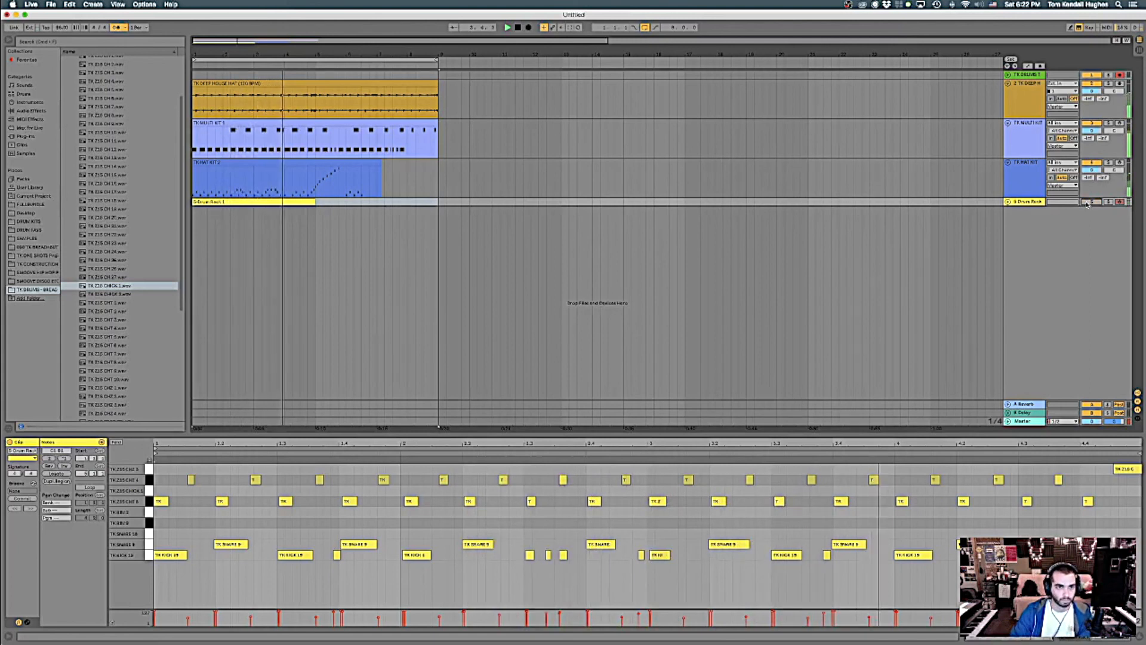
key(space)
Set the warp mode of the TK DEEP HOUSE HAT clip to Complex Pro and play back the arrangement.
click(274, 83)
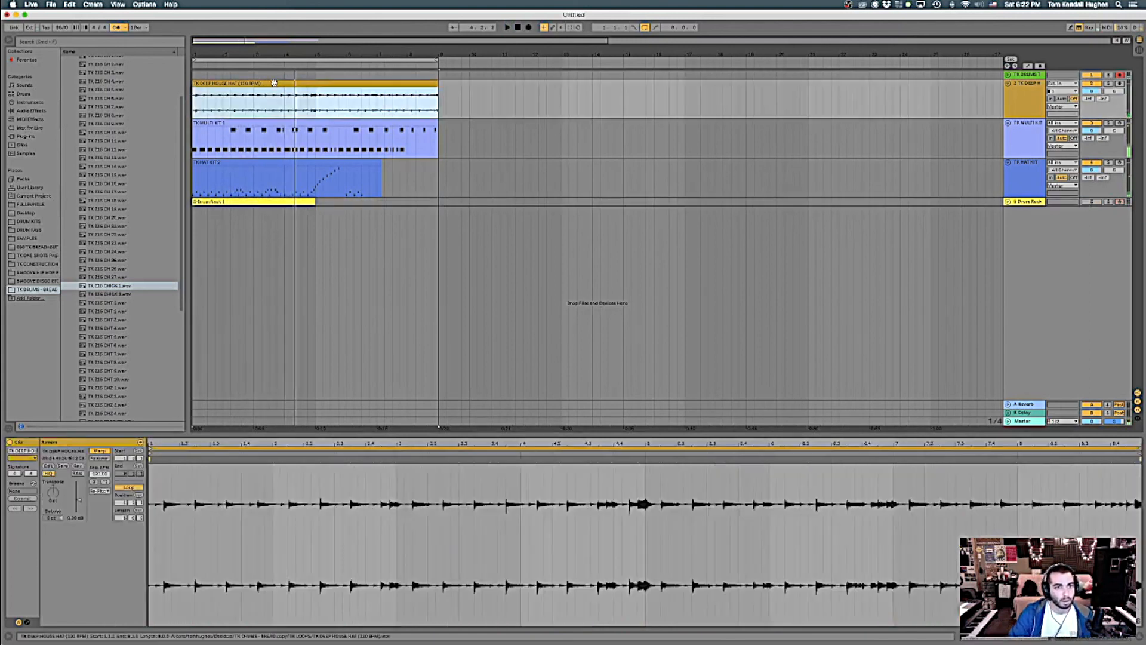
click(106, 492)
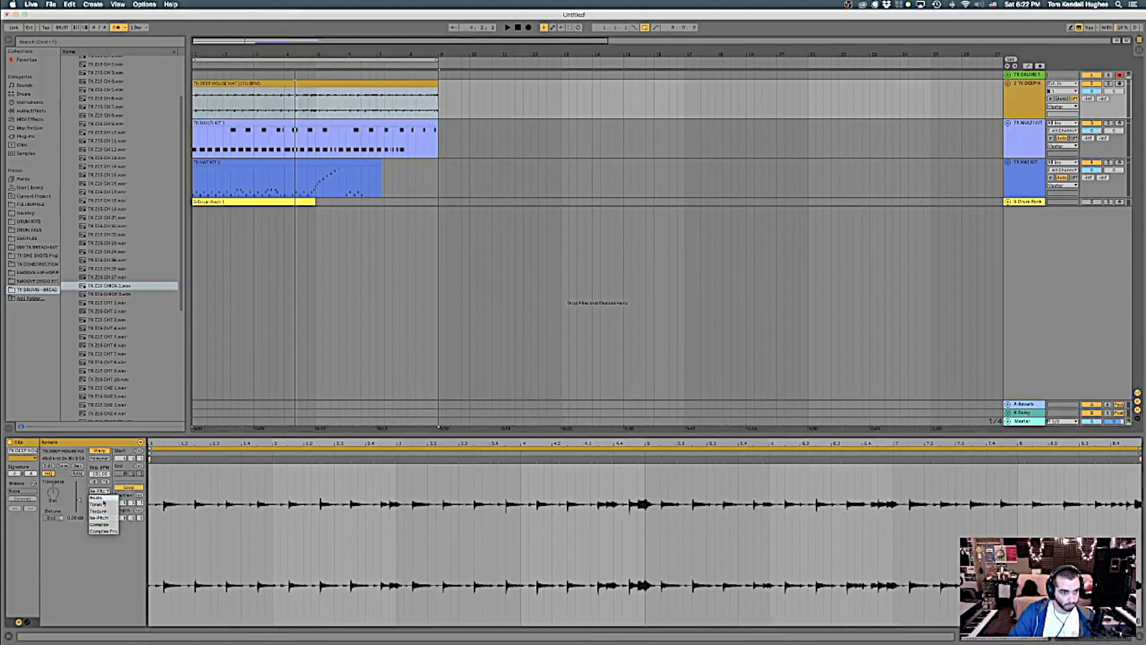
click(103, 532)
key(space)
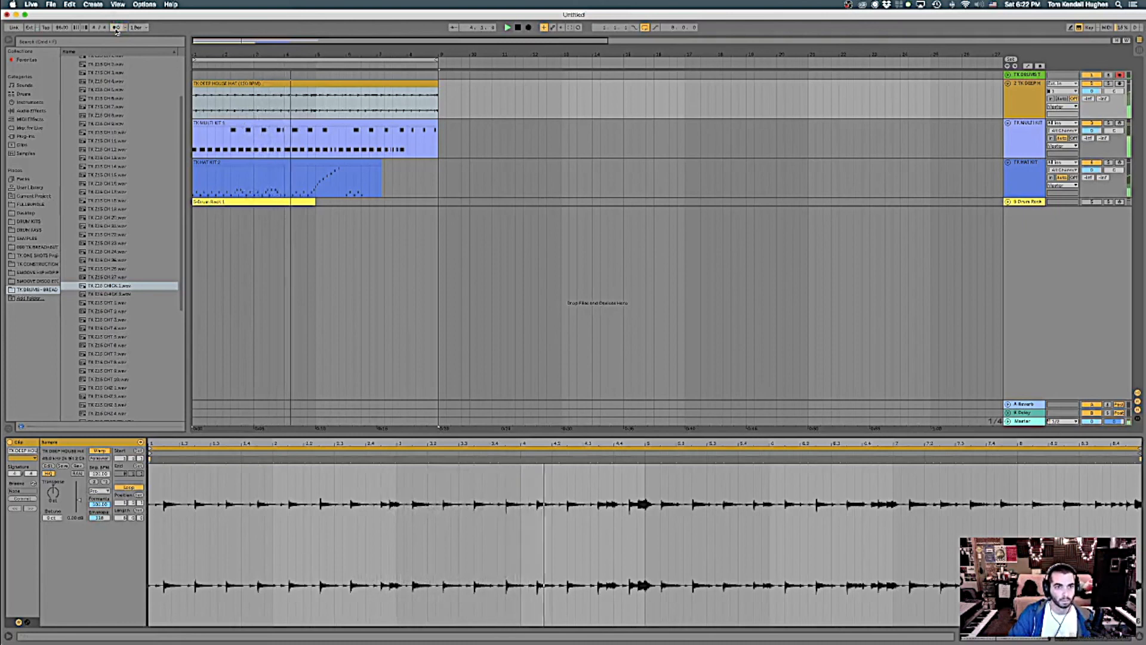
Fold and mute the deep house, multi kit and hat kit tracks, and bring back the unfolded, unmuted Drum Rack track.
click(1007, 84)
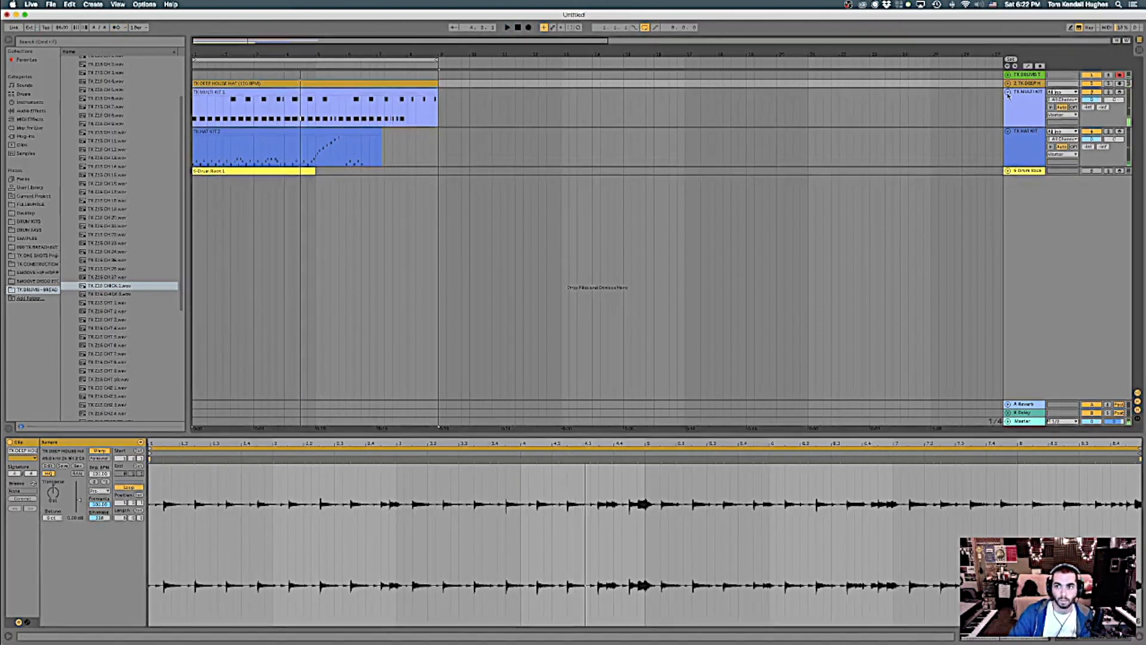
click(1008, 93)
click(1008, 100)
click(1089, 100)
click(1091, 92)
click(1091, 84)
click(1008, 109)
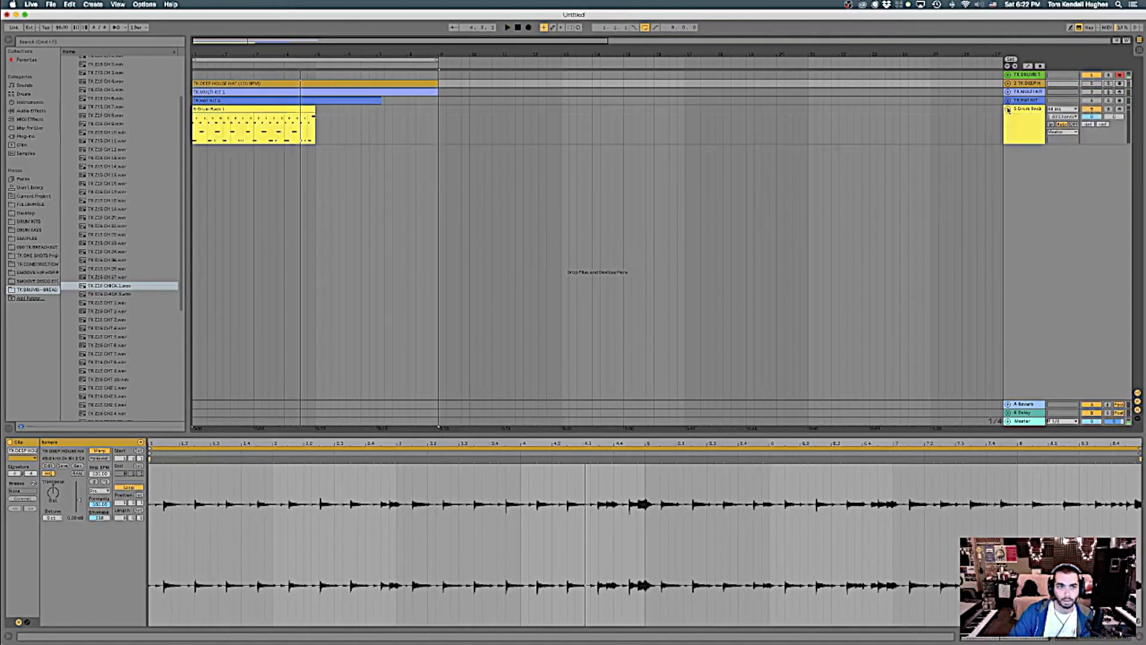
Play back the Drum Rack pattern on its own up to the end of its clip.
click(238, 135)
key(space)
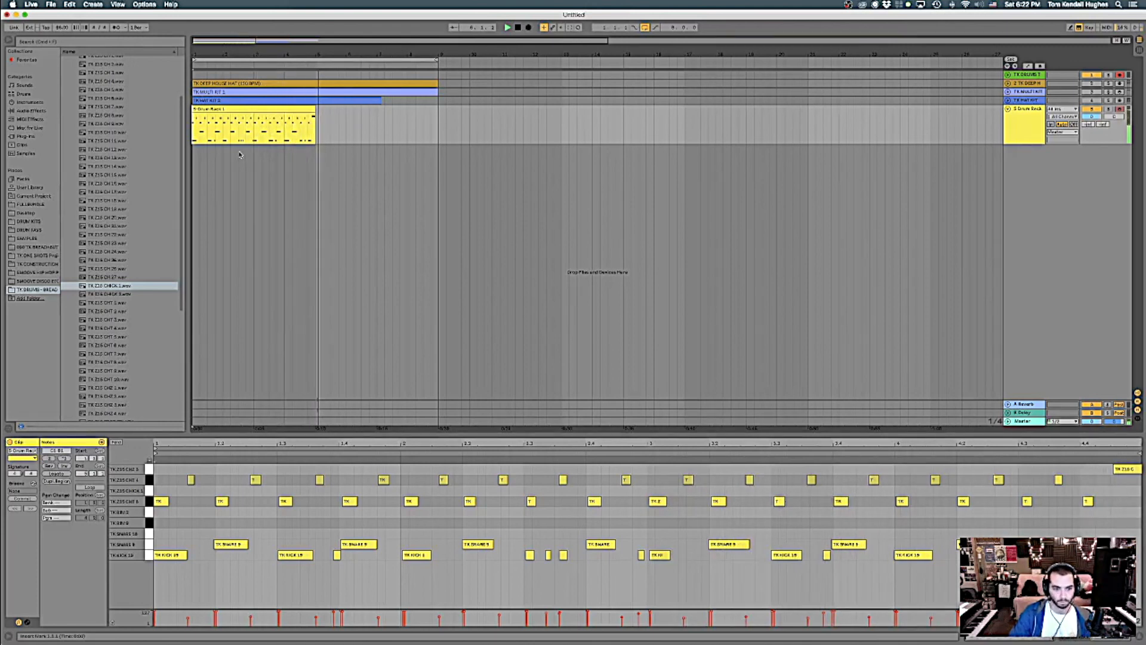
click(326, 128)
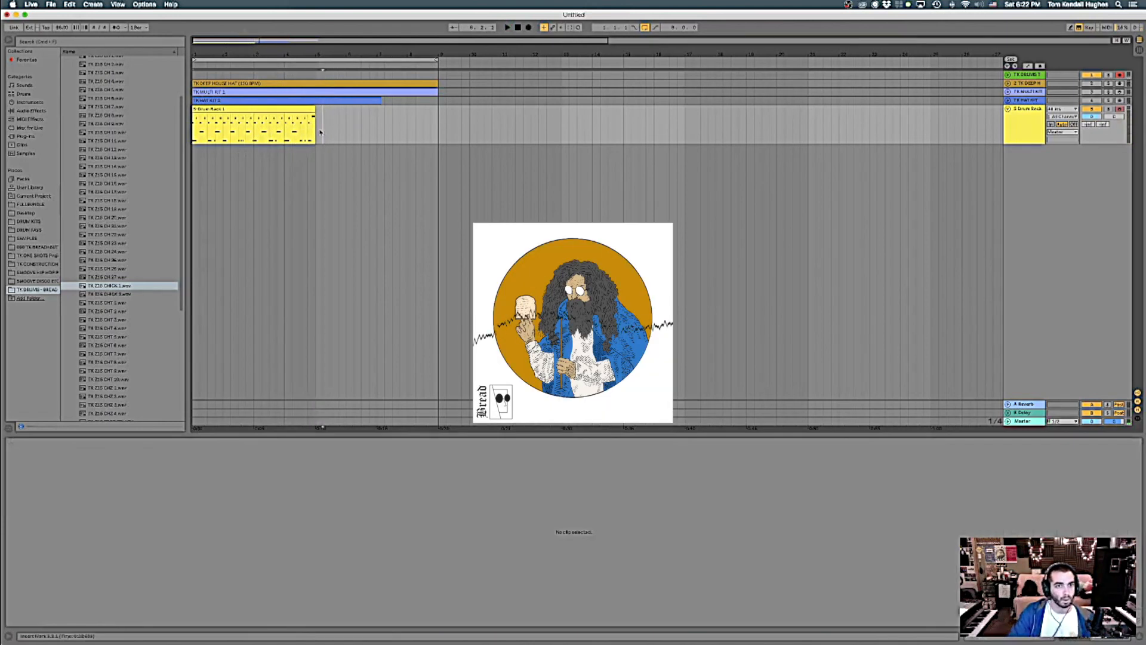
click(318, 135)
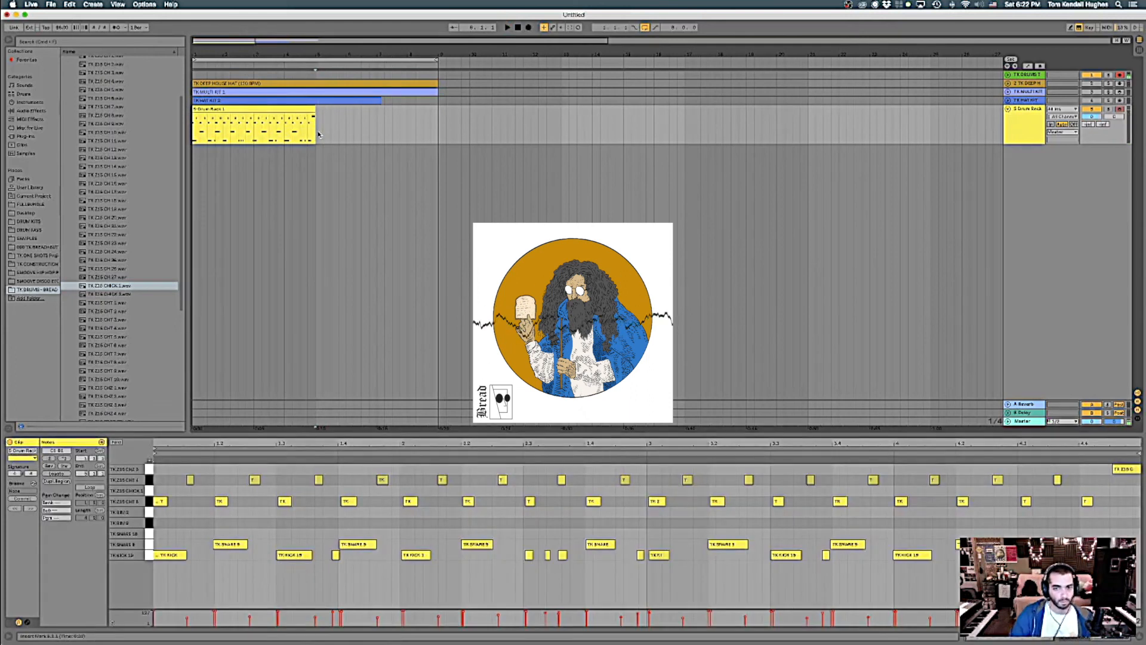